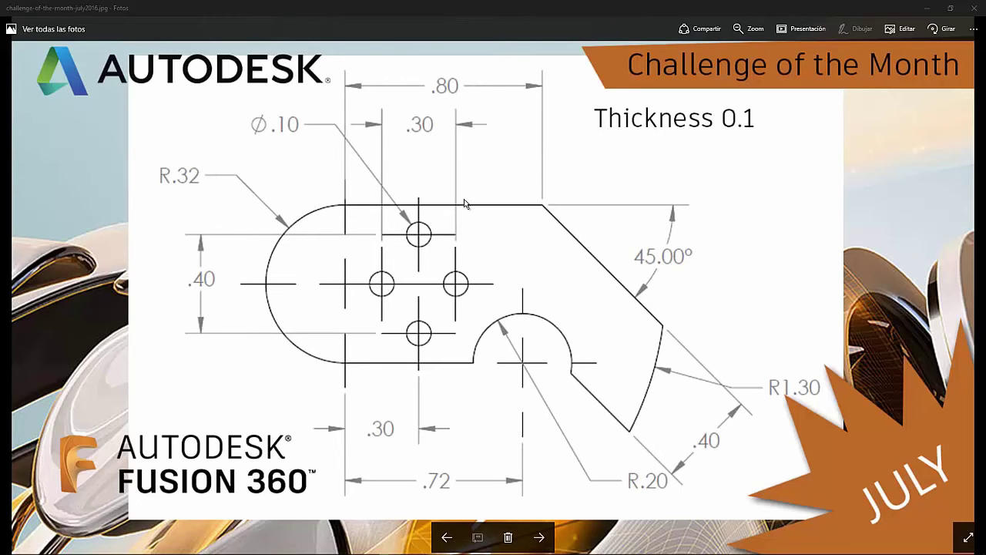
- Minimize the July challenge drawing in Photos so the empty Fusion 360 design shows
click(928, 8)
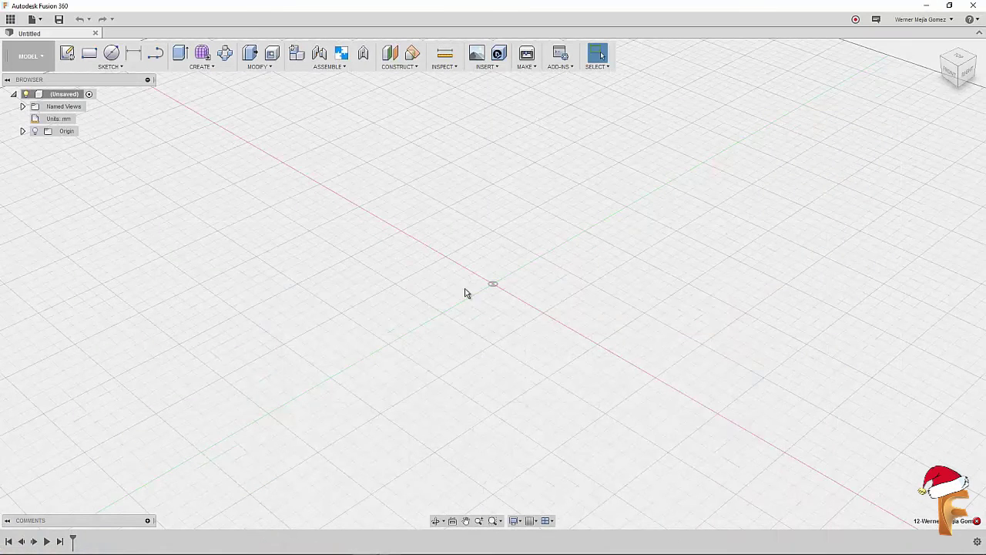
- Attach the july2016 image as a canvas on the vertical origin plane, flipped horizontally and offset sideways
click(488, 66)
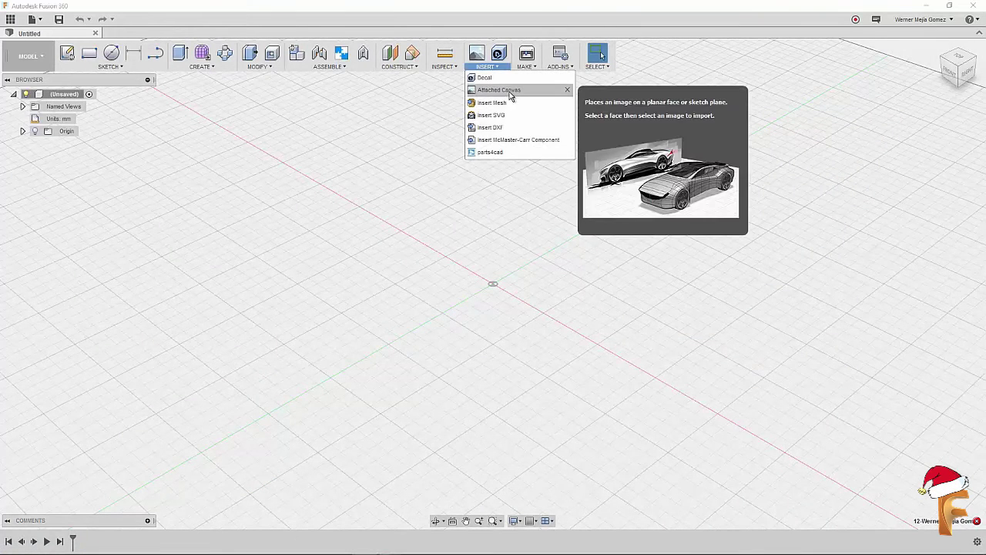
click(509, 92)
click(524, 282)
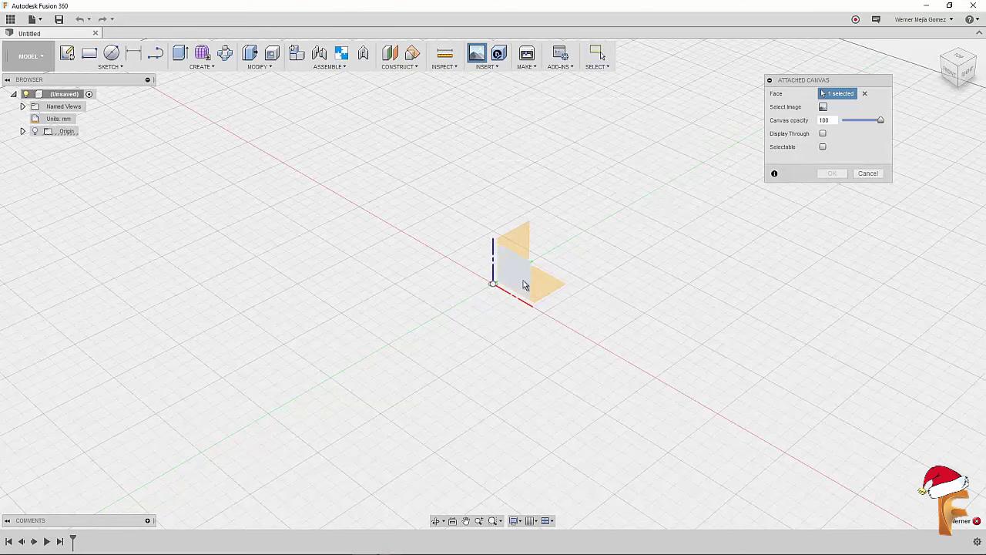
click(823, 107)
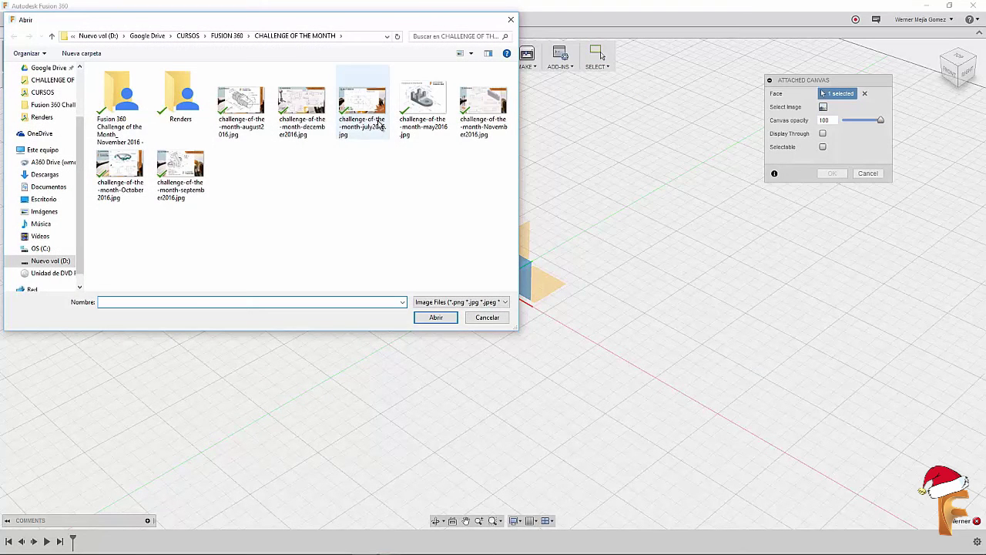
click(364, 113)
click(442, 318)
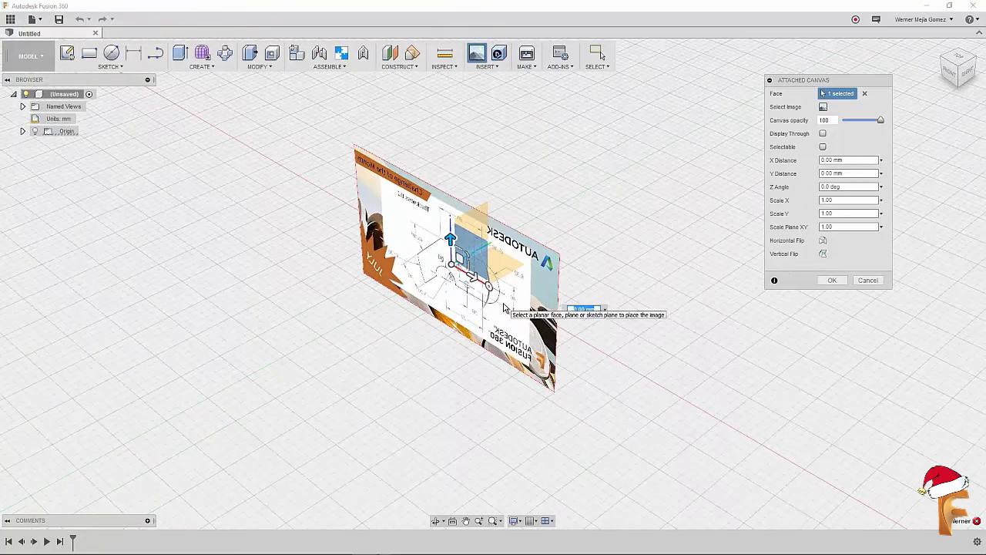
click(823, 241)
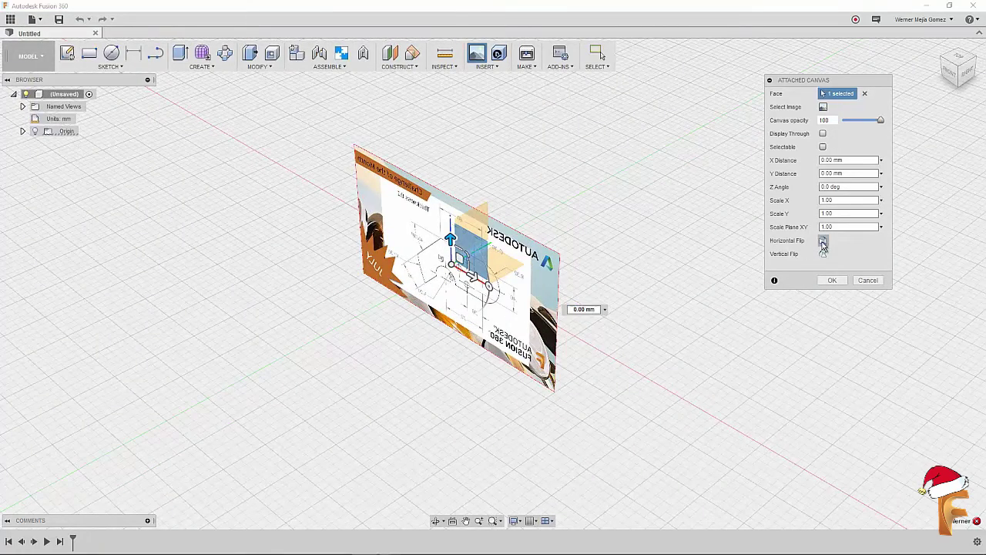
mouse_move(502, 284)
mouse_down()
mouse_move(733, 364)
mouse_move(726, 396)
mouse_move(710, 308)
mouse_up()
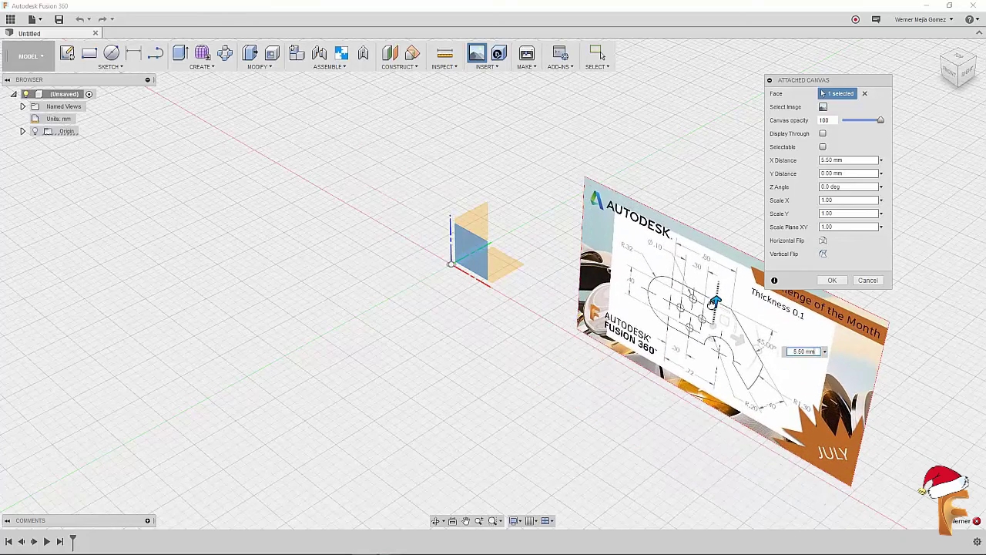
click(832, 279)
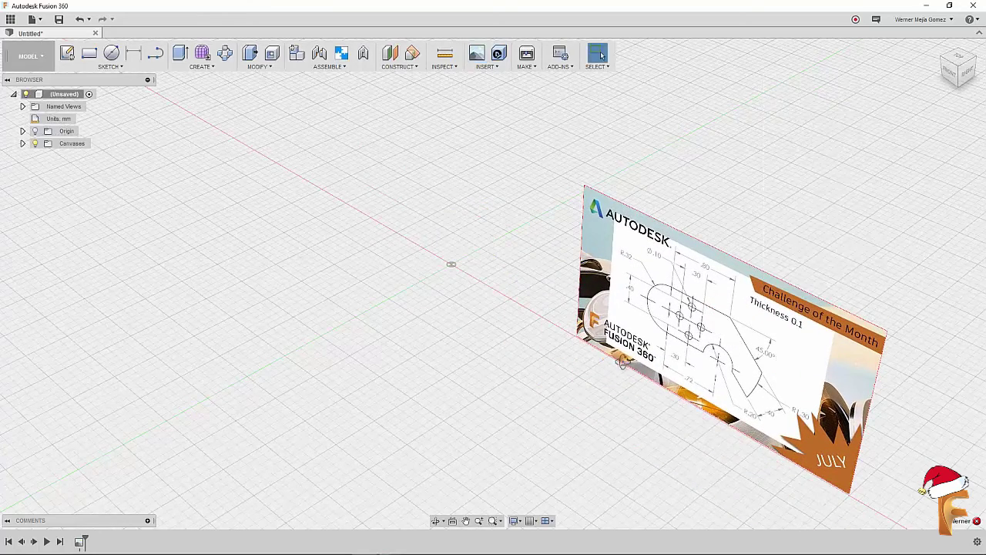
shift+middle_drag(624, 372, 626, 359)
key(Escape)
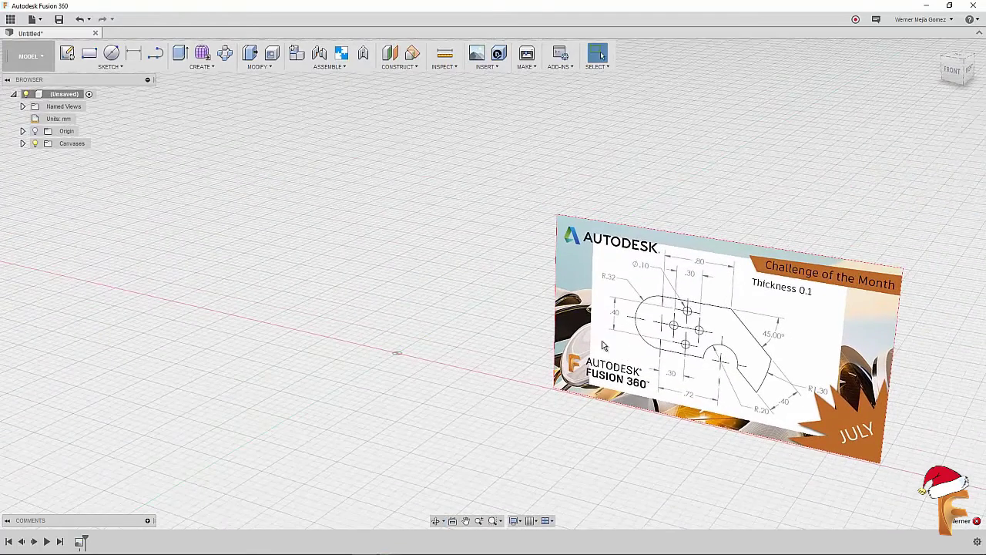
- Sketch a 0.80-long horizontal line on the front plane and place its dimension above it
click(941, 48)
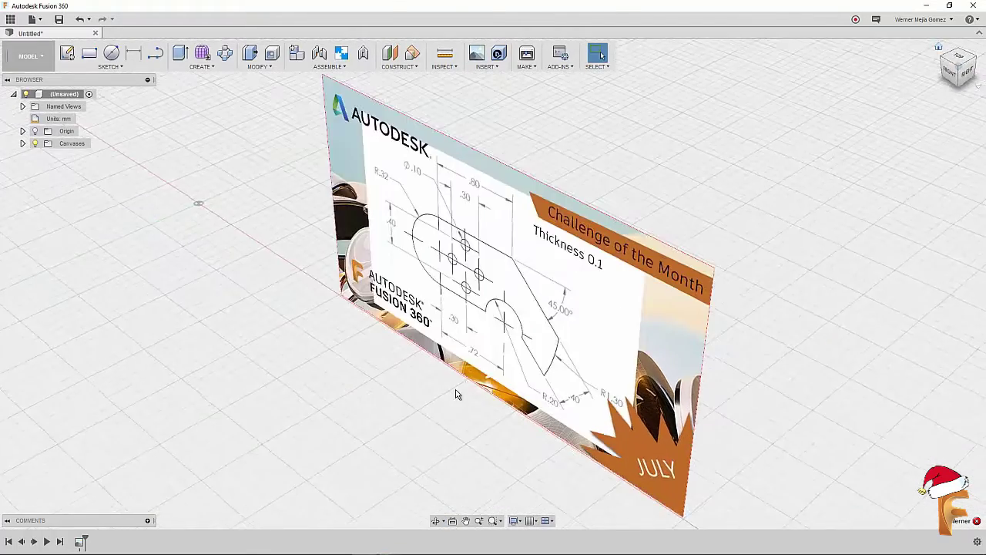
click(155, 54)
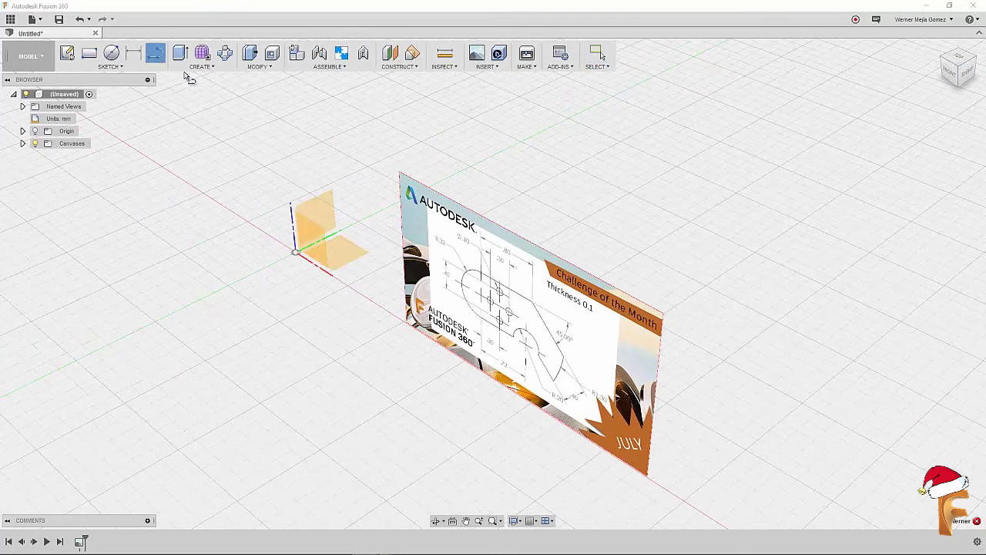
click(316, 246)
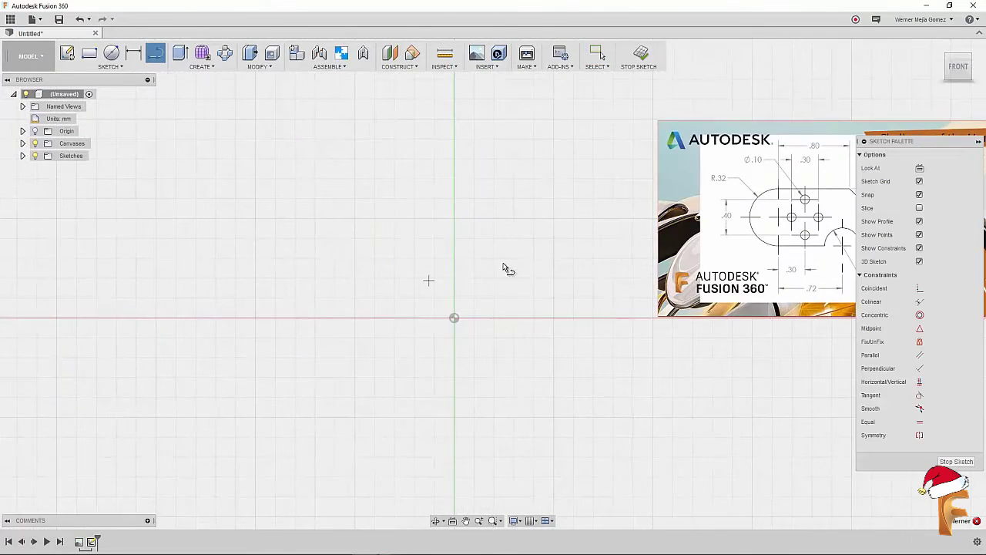
click(318, 278)
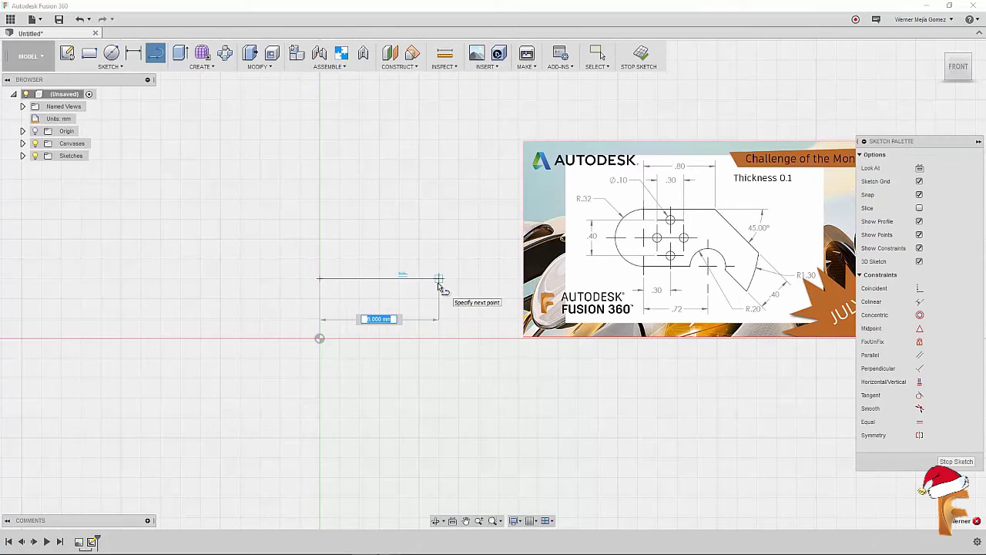
key(Return)
key(Escape)
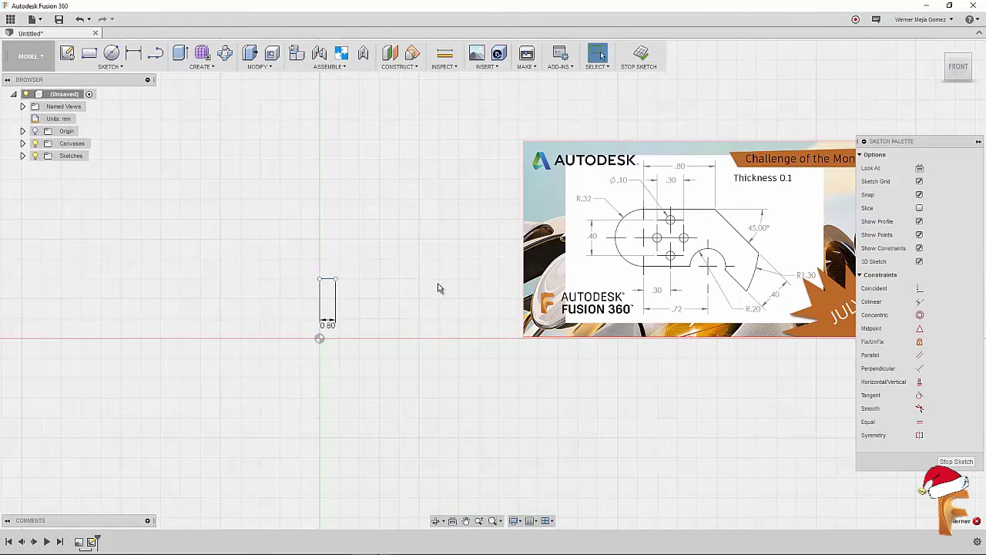
drag(328, 318, 329, 271)
click(22, 143)
- Shift the challenge canvas -2.00 mm in X beside the 0.80 line, then view it from the Front
right_click(91, 156)
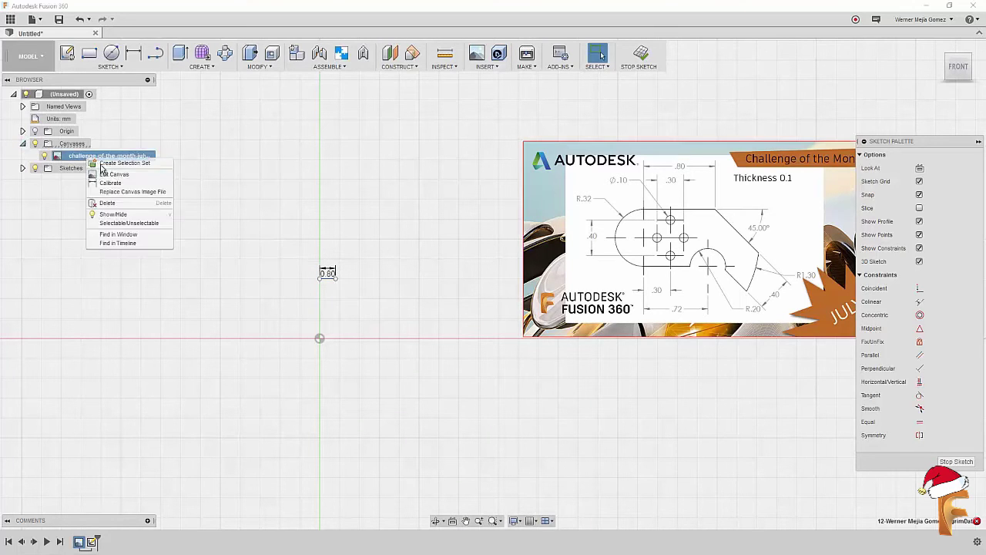
click(116, 175)
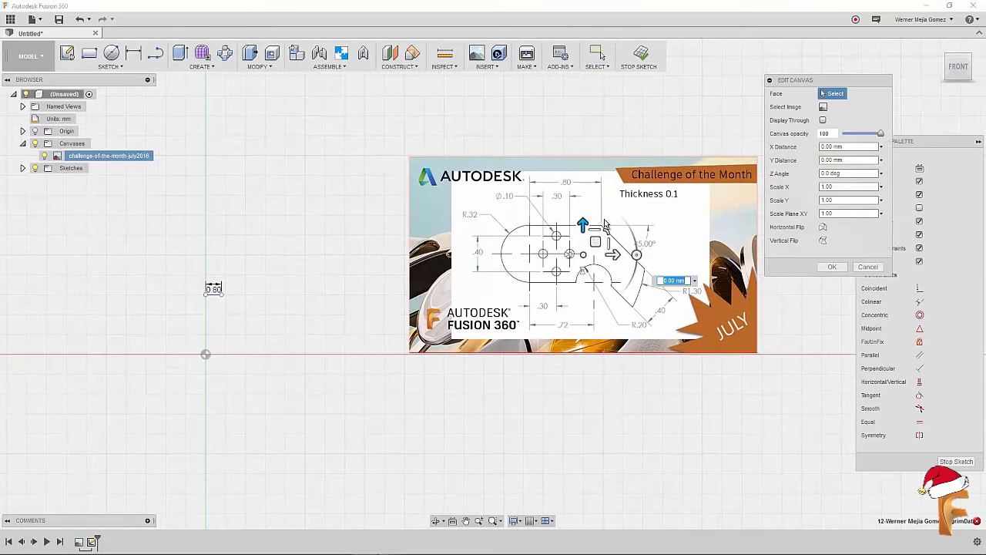
drag(606, 229, 576, 273)
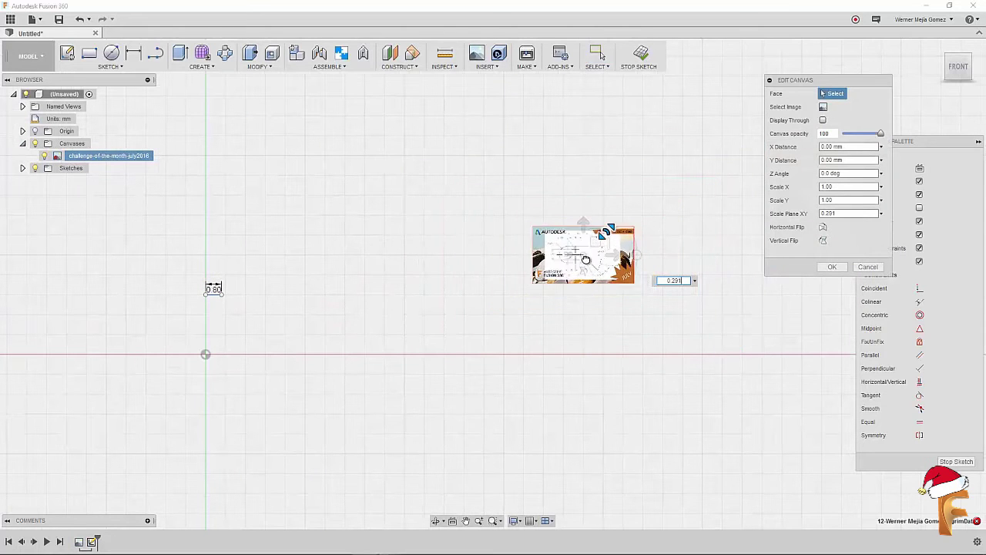
drag(614, 255, 264, 280)
drag(244, 221, 244, 258)
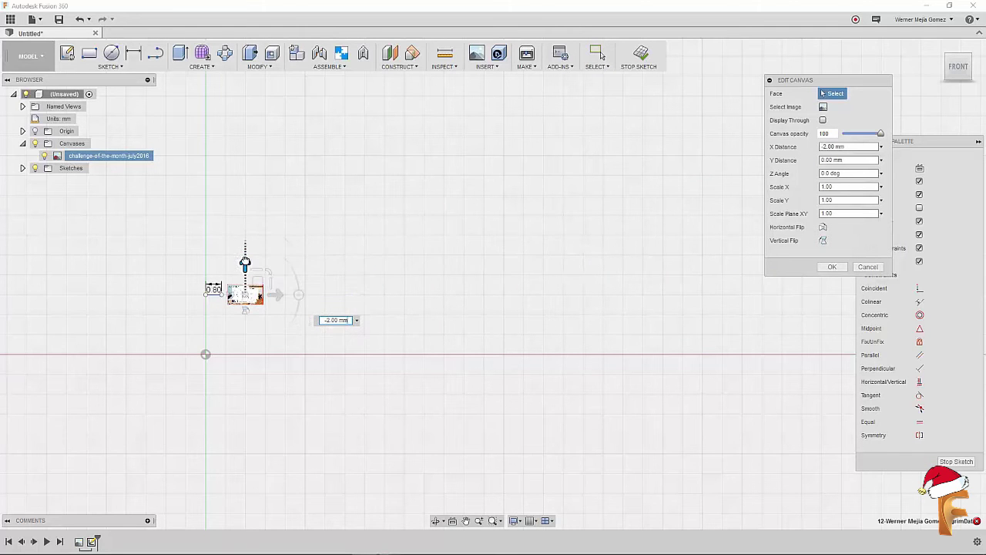
click(939, 51)
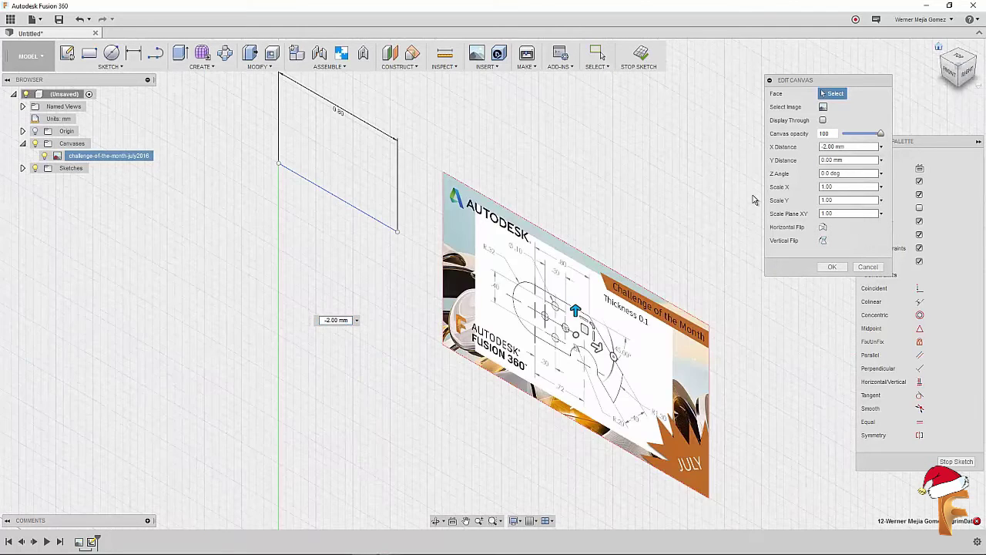
click(832, 266)
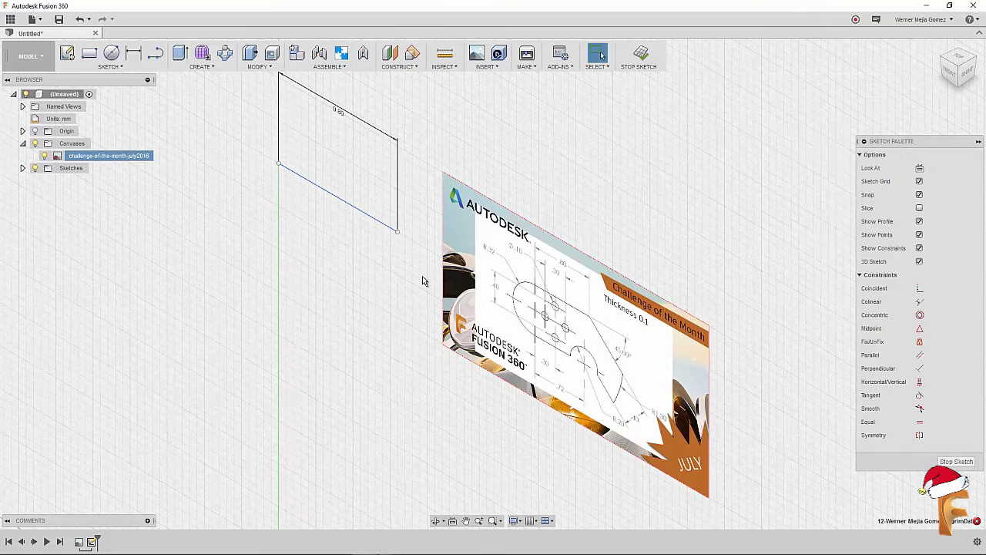
click(949, 74)
scroll(387, 310, up, 1)
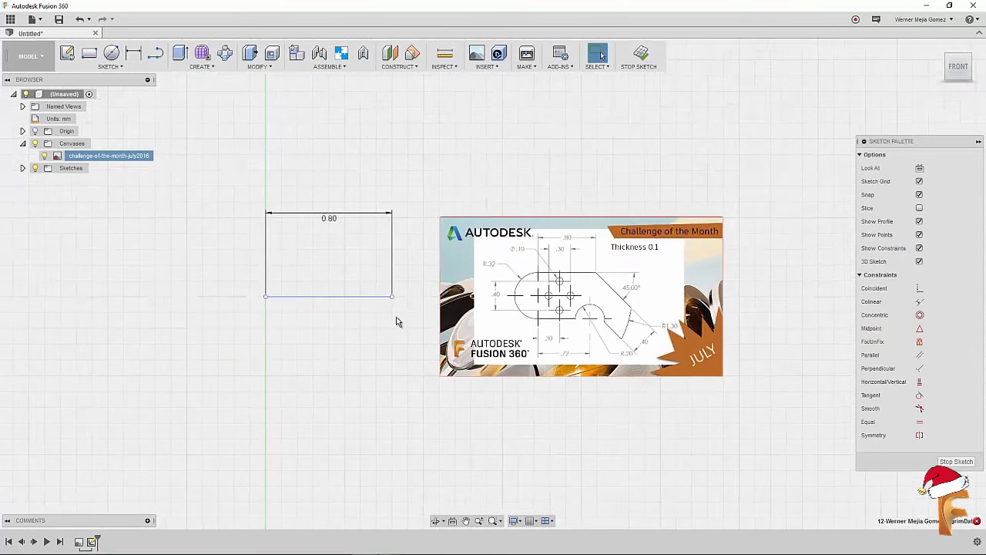
- Move the 0.80 line left and draw a 45° line dropping from its end
click(365, 295)
mouse_move(344, 297)
mouse_down()
mouse_move(282, 345)
mouse_move(264, 288)
mouse_up()
key(Escape)
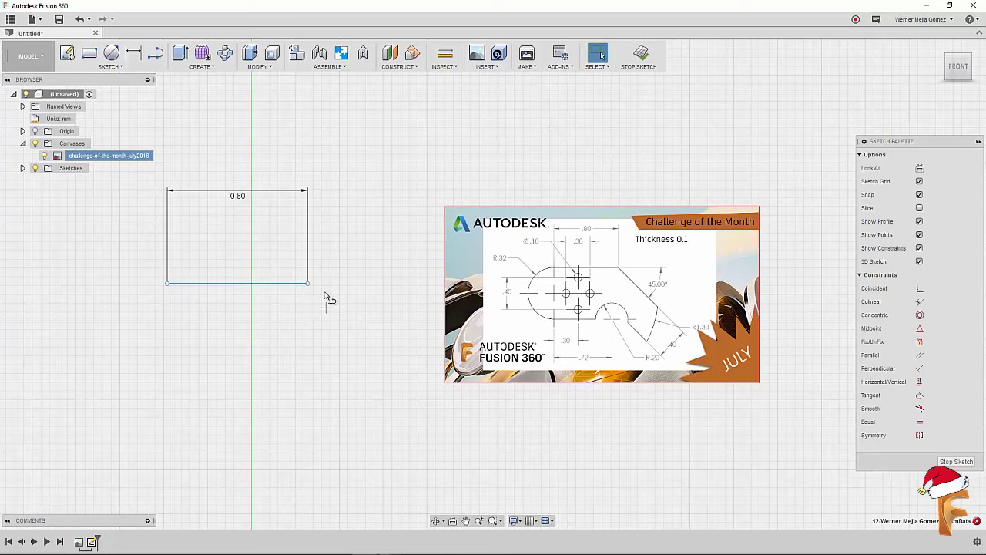
key(l)
click(307, 283)
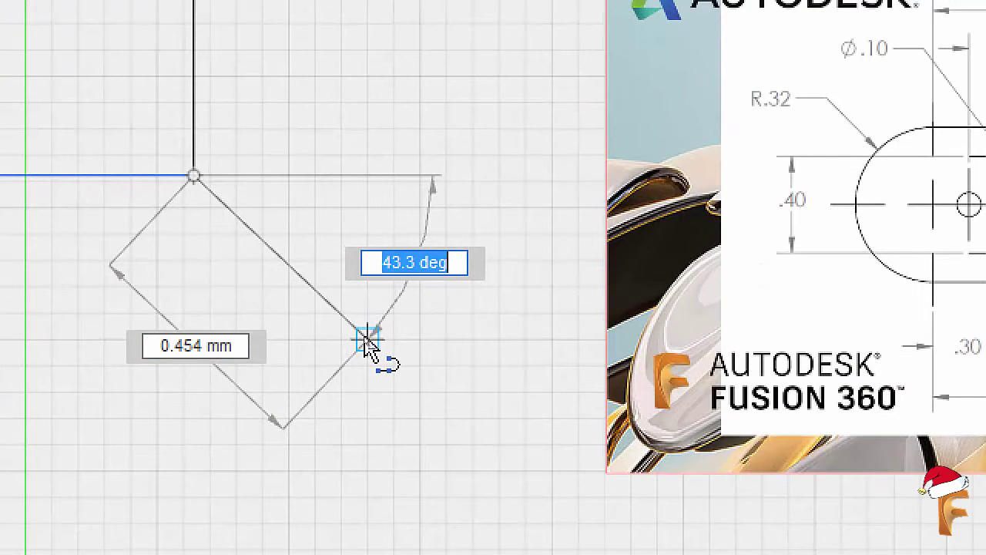
key(Tab)
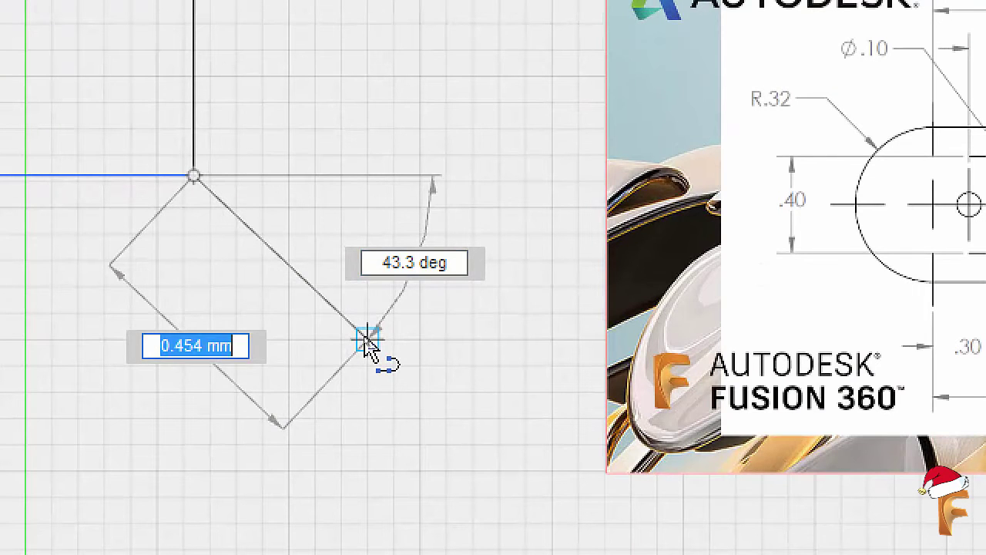
key(Tab)
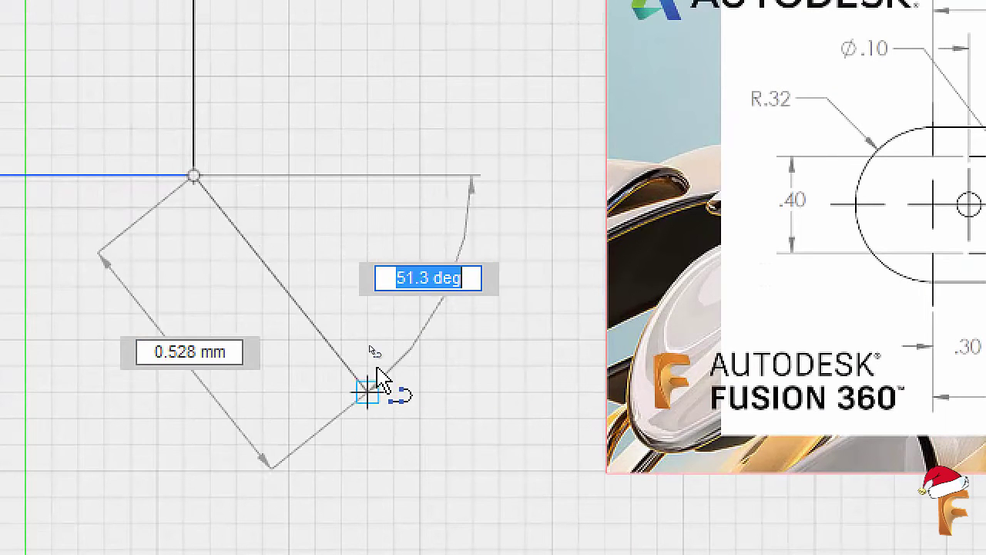
key(Tab)
key(Tab)
text(4)
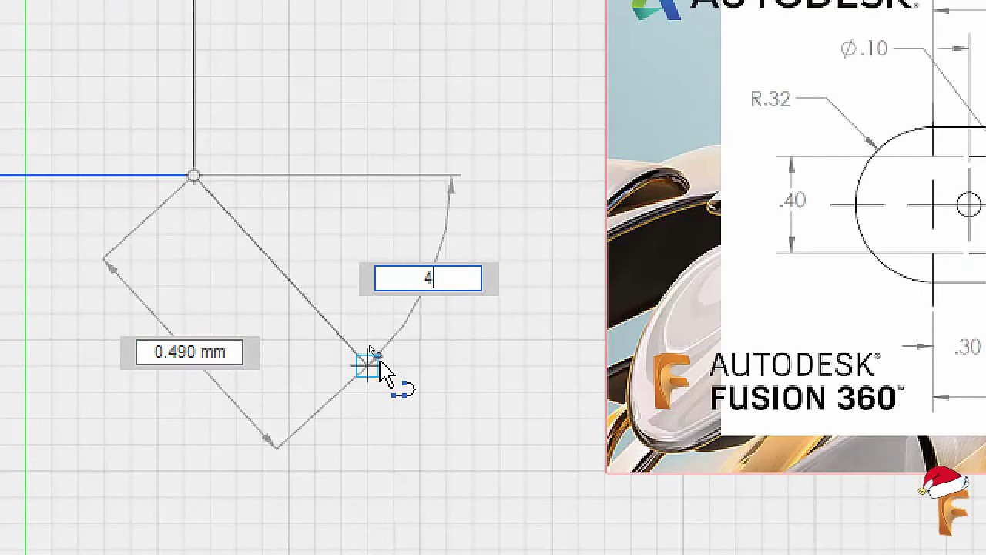
text(5)
key(Tab)
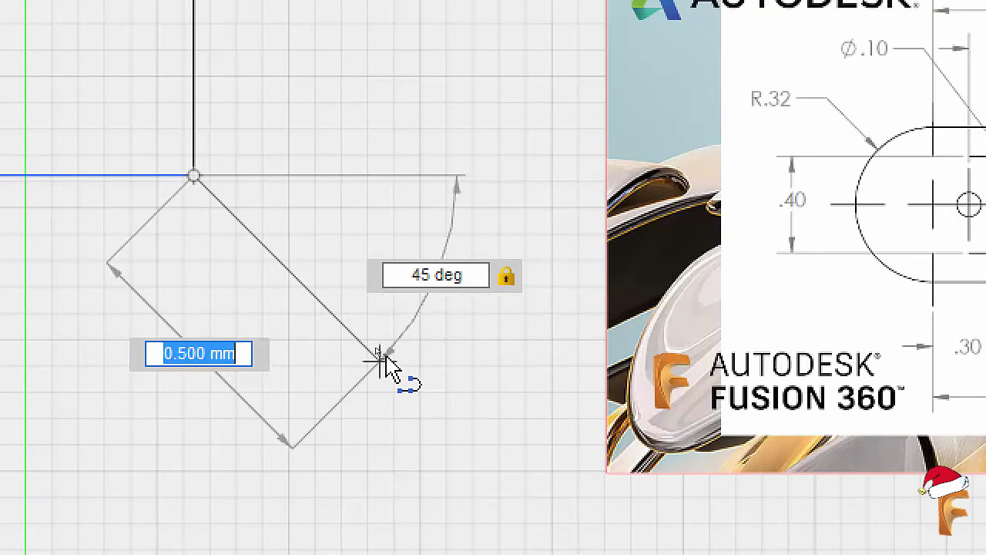
click(395, 371)
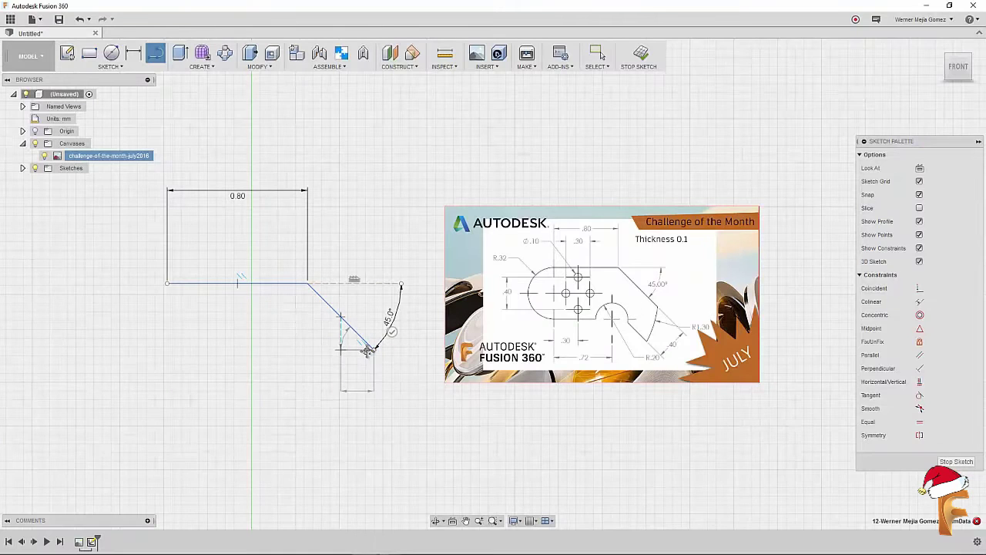
middle_drag(361, 339, 407, 368)
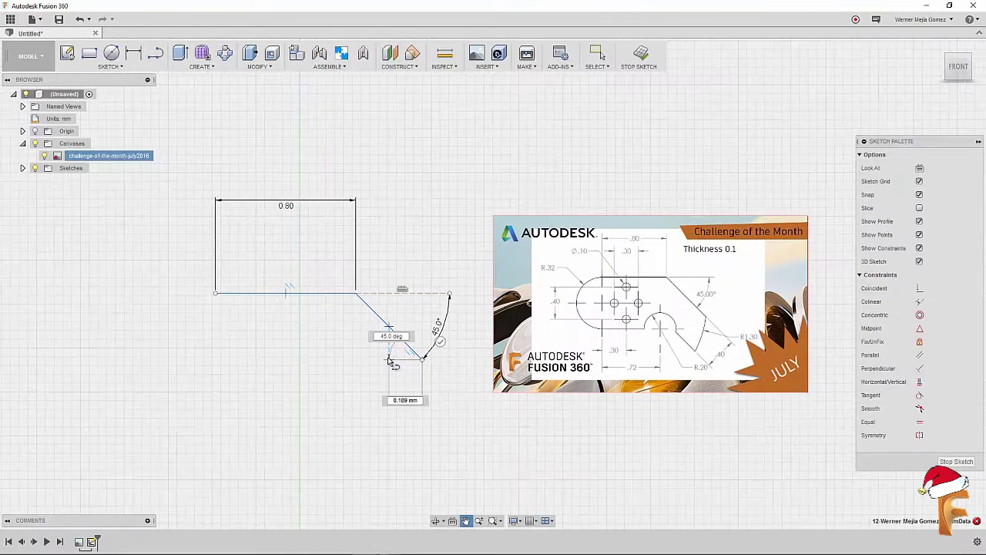
key(Escape)
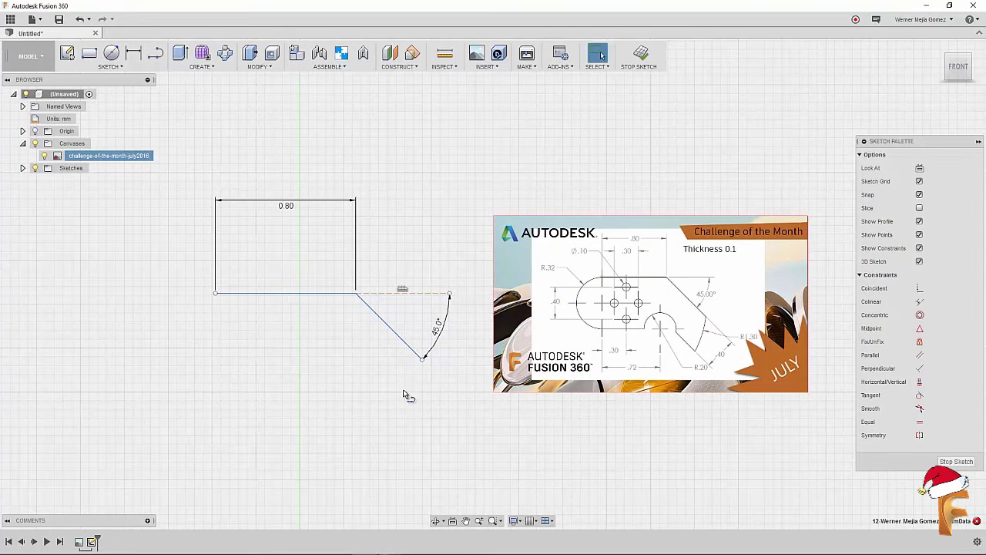
- Draw a short diagonal segment below the angled edge and begin the bottom edge line
key(l)
click(395, 384)
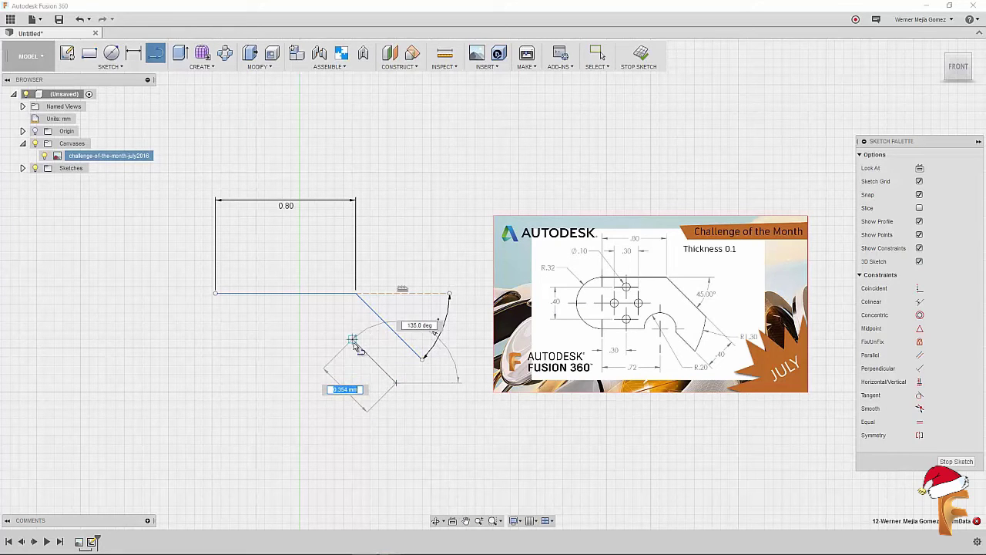
double_click(362, 348)
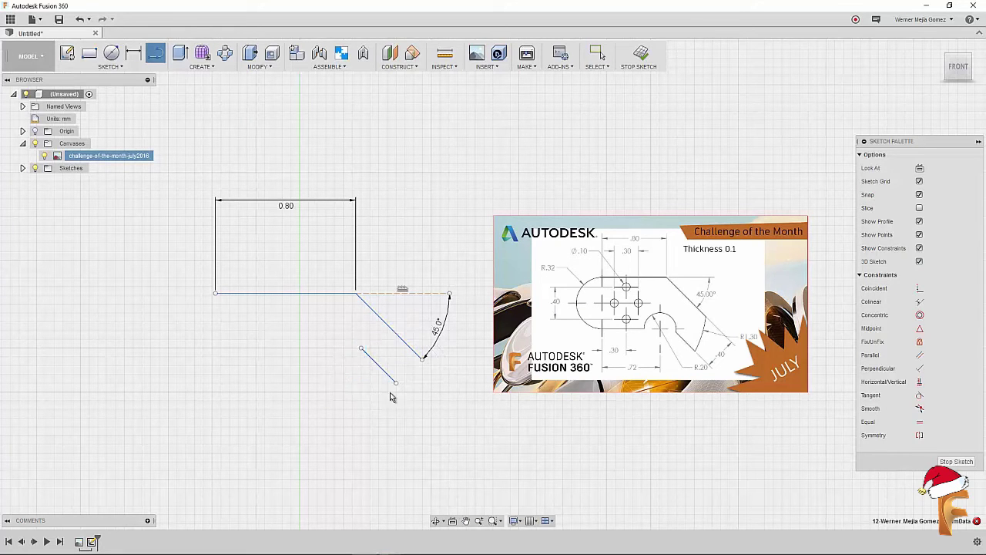
key(Escape)
key(l)
click(326, 348)
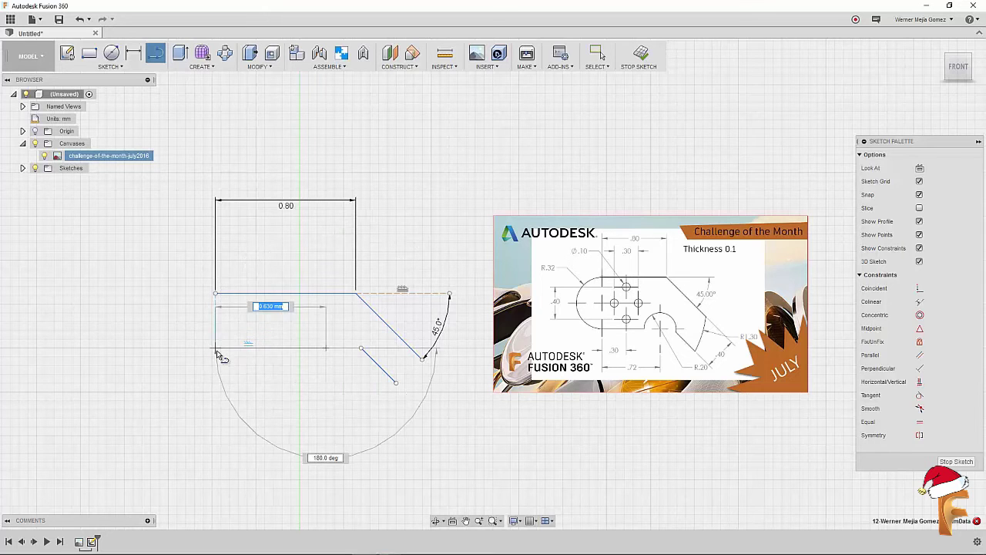
- Finish the horizontal bottom edge and close the left end with a tangent semicircular arc
click(216, 350)
drag(216, 350, 216, 293)
key(Escape)
scroll(203, 332, up, 2)
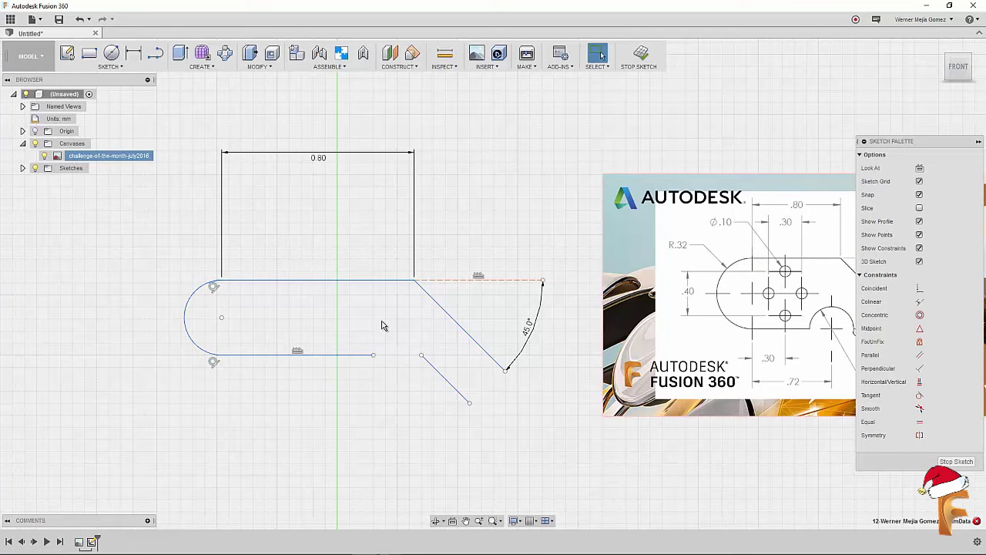
scroll(382, 325, down, 2)
scroll(385, 326, down, 2)
drag(248, 209, 485, 402)
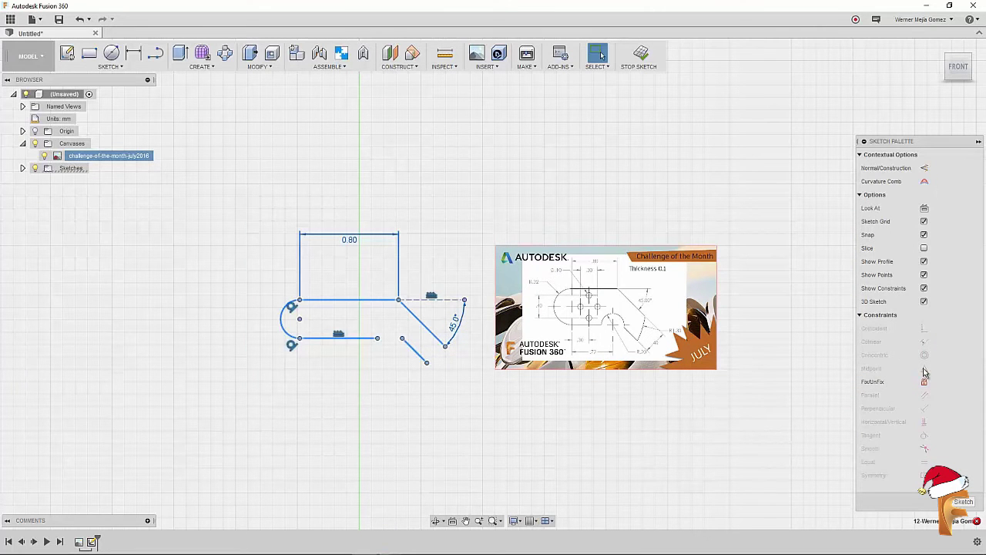
click(894, 382)
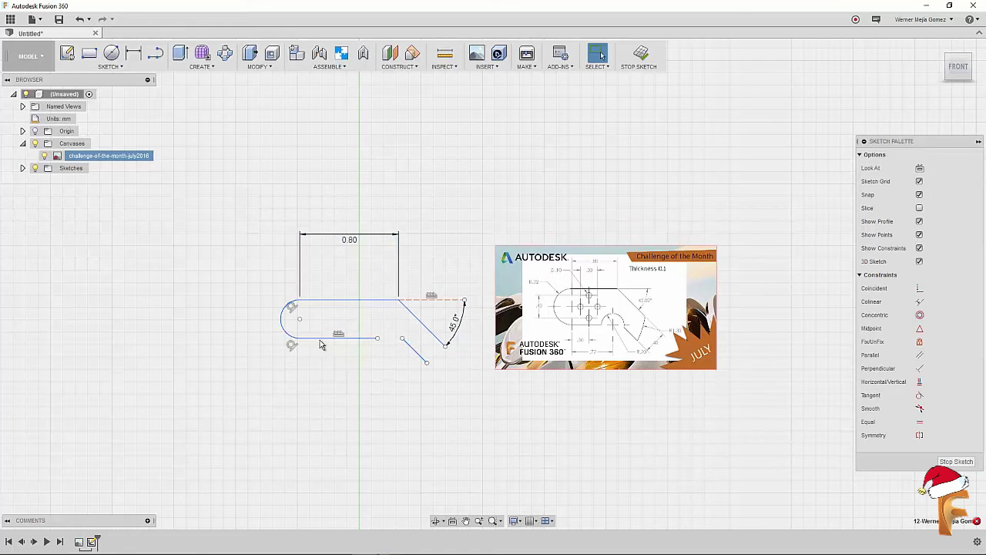
scroll(385, 339, up, 2)
scroll(412, 357, up, 2)
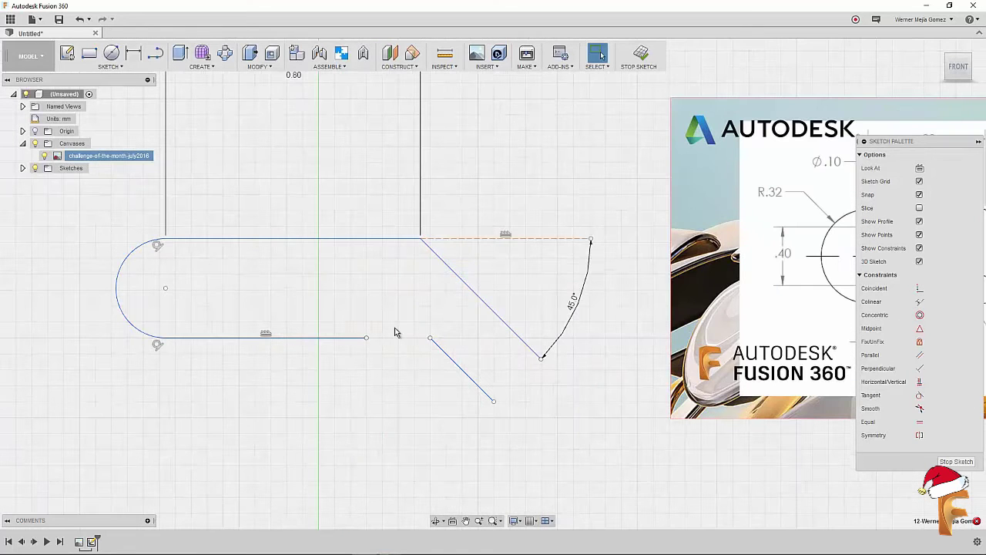
scroll(505, 385, down, 2)
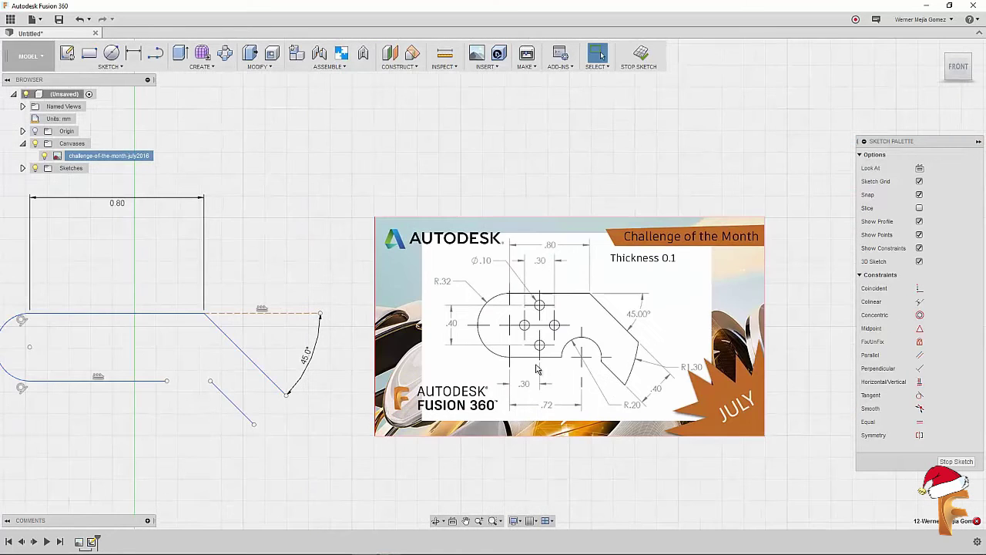
- Draw a semicircular 3-point notch arc between the bottom line and the diagonal line
middle_drag(137, 419, 291, 348)
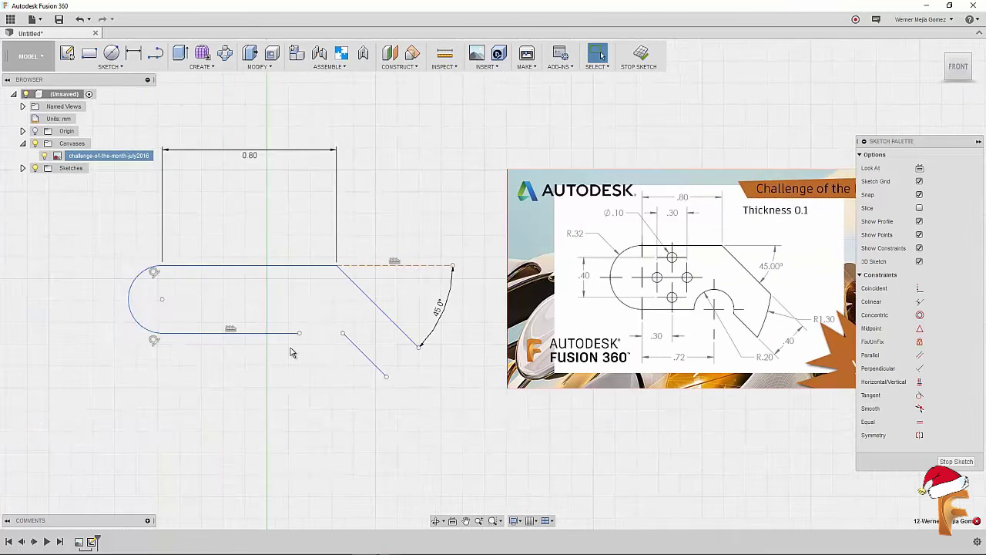
scroll(308, 355, up, 1)
text(s)
text(ARC)
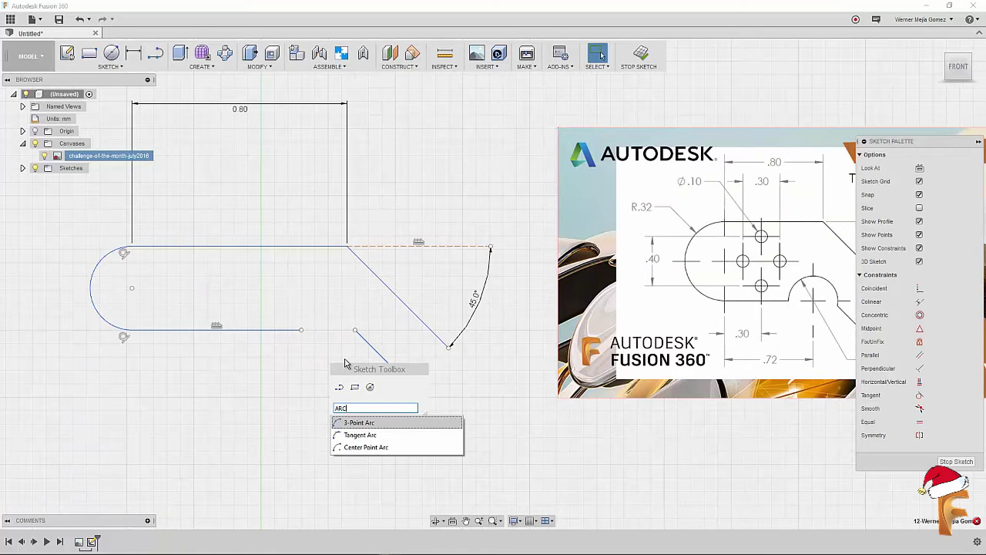
click(356, 423)
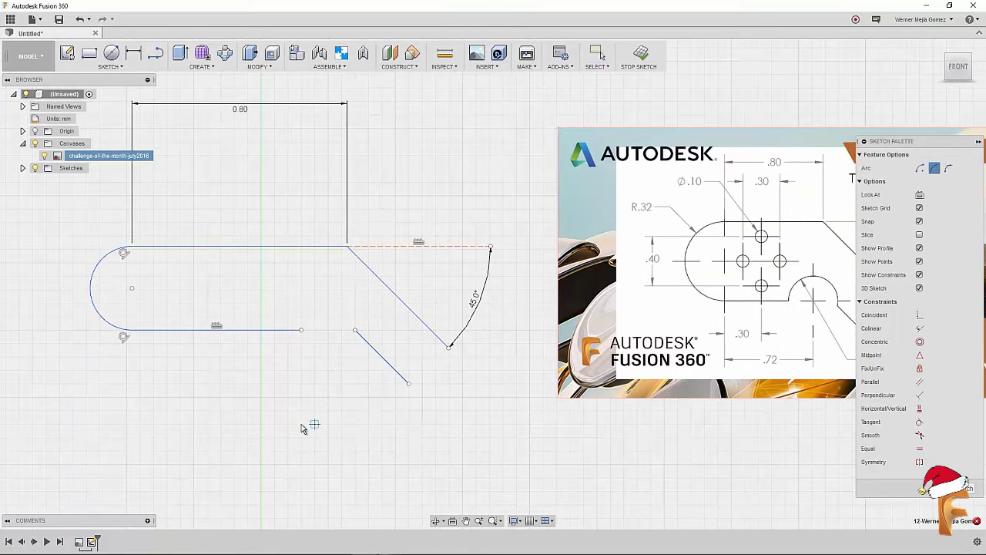
click(301, 330)
click(355, 330)
click(344, 308)
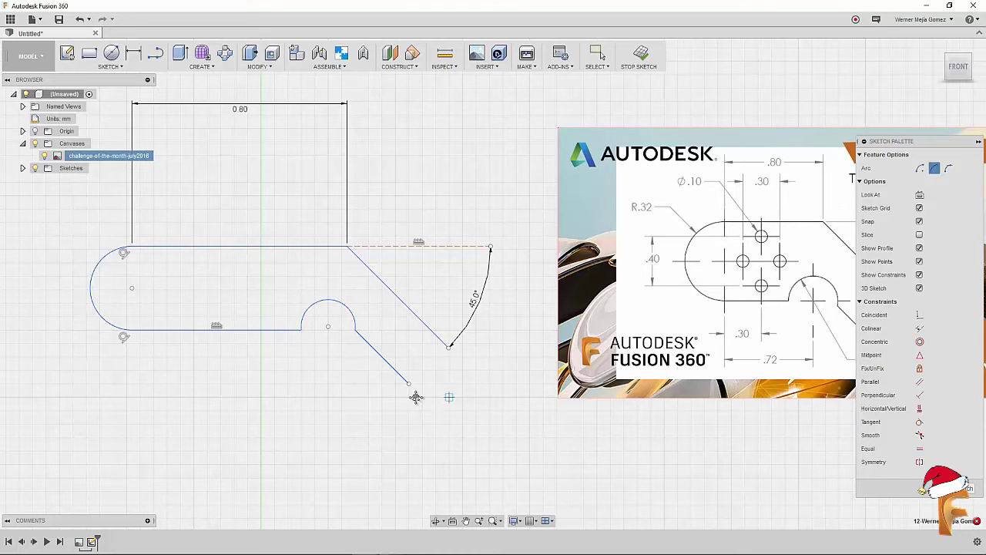
- Round the lower-right corner with a 3-point arc joining the diagonal and angled edges
middle_drag(419, 396, 367, 392)
click(361, 386)
click(400, 348)
click(389, 376)
key(Escape)
scroll(418, 419, down, 2)
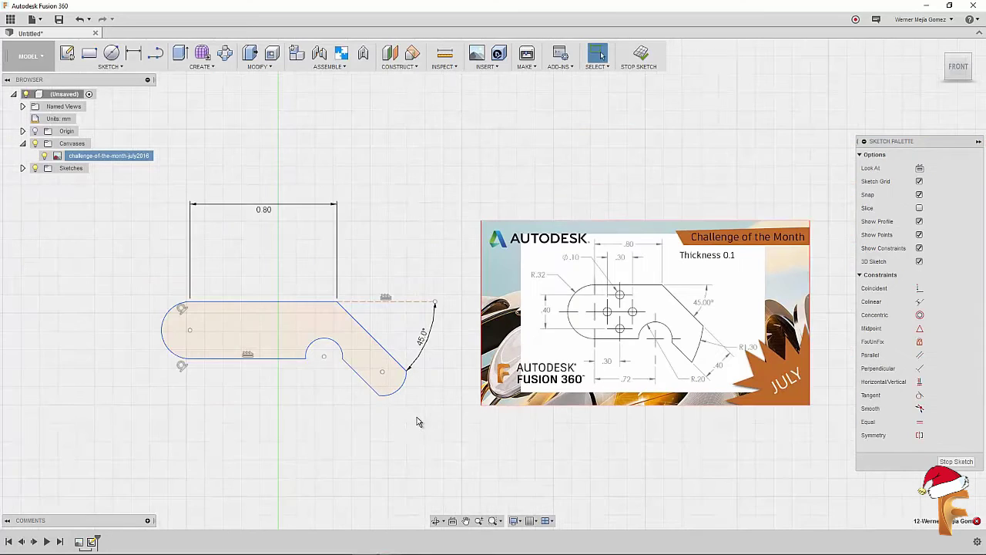
scroll(286, 397, down, 5)
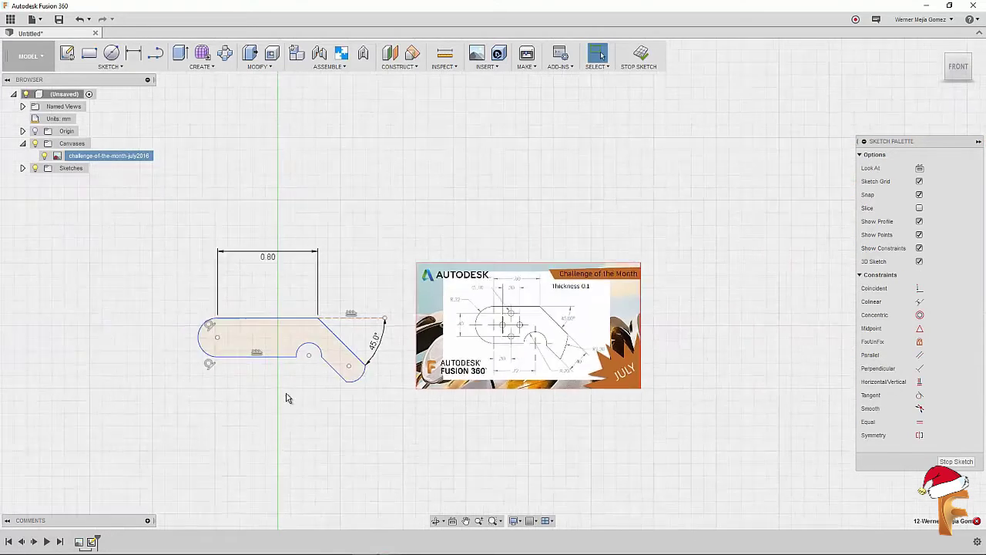
mouse_move(286, 409)
middle_down()
mouse_move(351, 265)
mouse_move(331, 308)
middle_up()
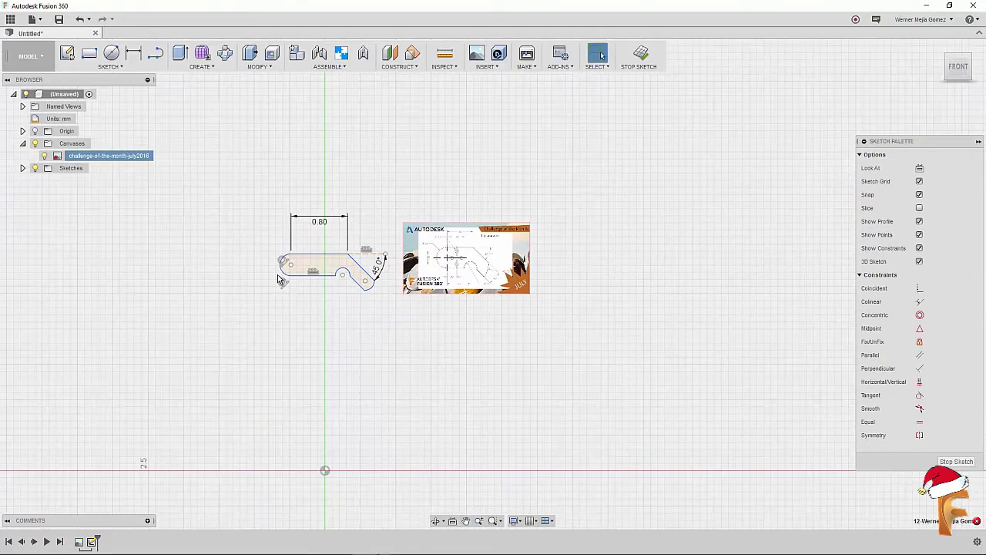
- Make the plate's left end point coincident with the sketch origin
scroll(279, 280, up, 1)
scroll(385, 296, up, 1)
scroll(412, 283, down, 1)
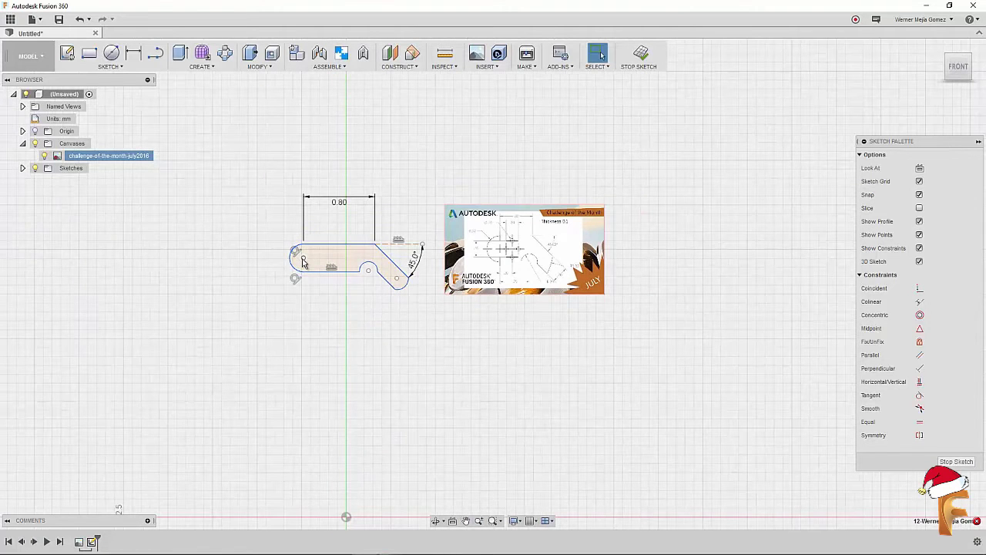
click(304, 259)
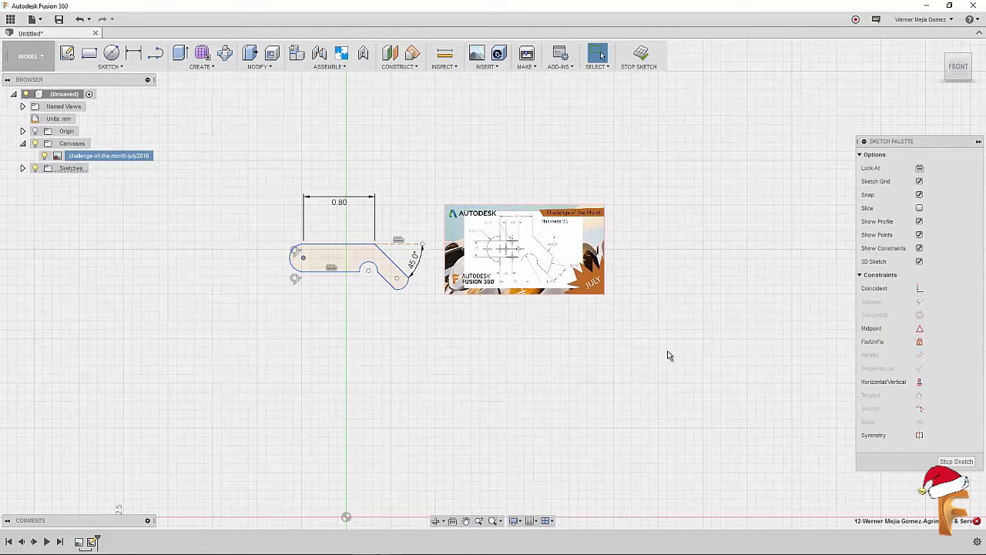
click(918, 291)
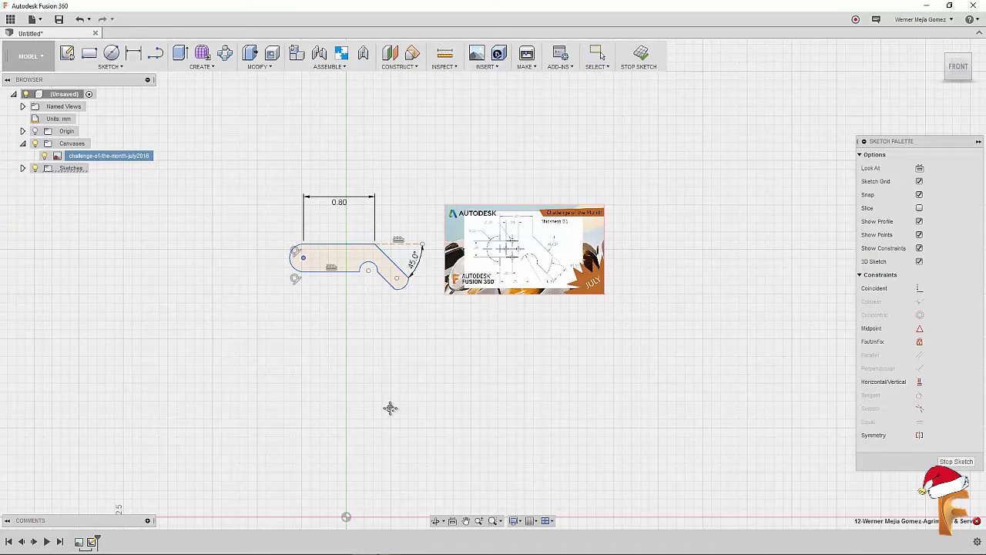
middle_drag(390, 407, 385, 353)
click(345, 465)
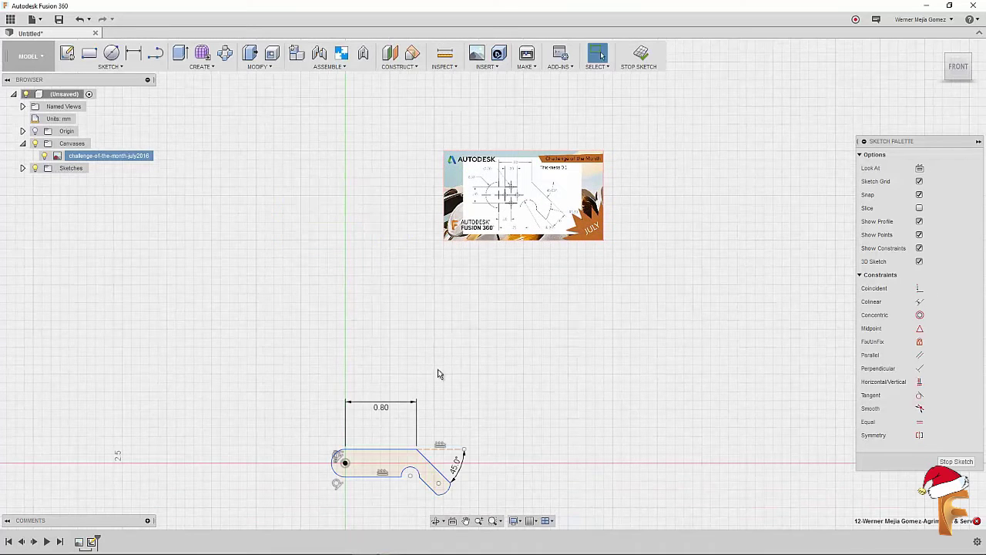
middle_drag(514, 396, 457, 359)
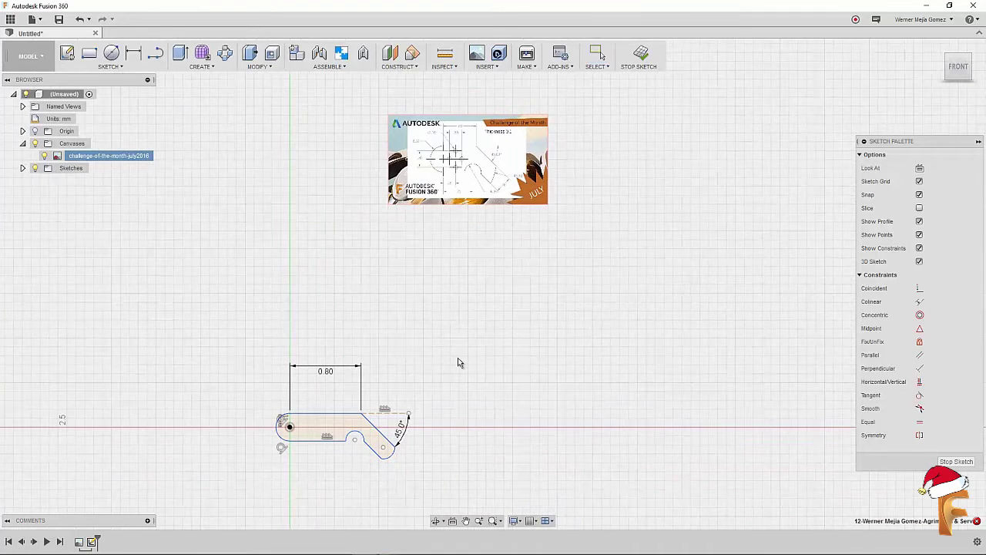
- Edit the reference canvas to move the image down beside the plate profile
right_click(80, 156)
click(100, 176)
mouse_move(490, 176)
mouse_down()
mouse_move(499, 402)
mouse_move(525, 419)
mouse_up()
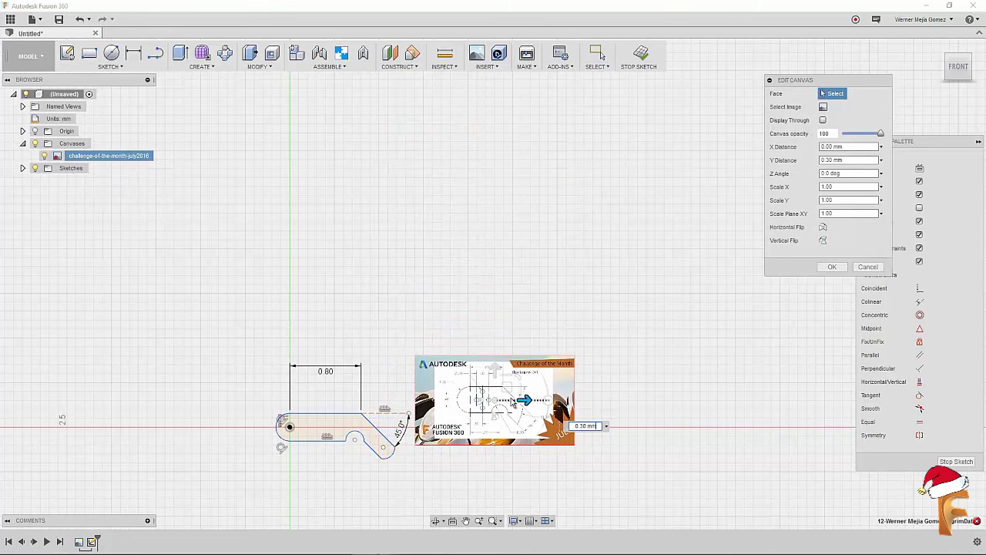
click(832, 266)
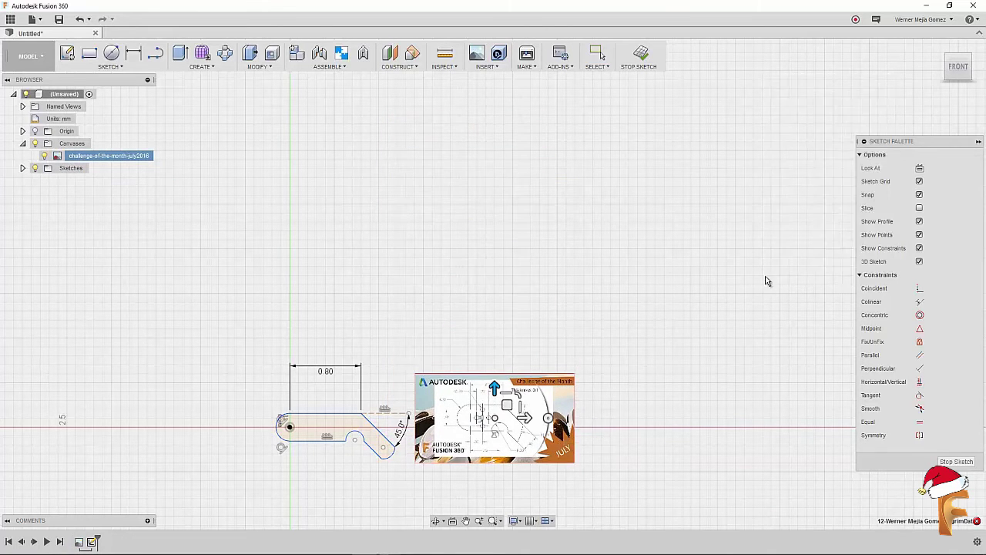
scroll(367, 445, up, 2)
scroll(381, 444, up, 3)
mouse_move(358, 460)
middle_down()
mouse_move(378, 313)
mouse_move(334, 373)
middle_up()
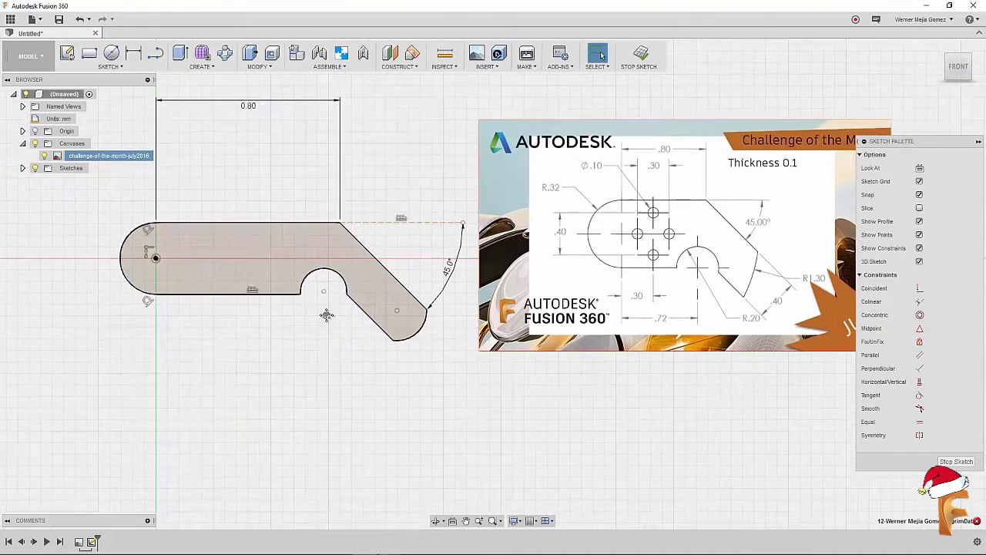
- Place the 0.80 dimension, then dimension the end arc 0.40 and drag it up-left
click(223, 240)
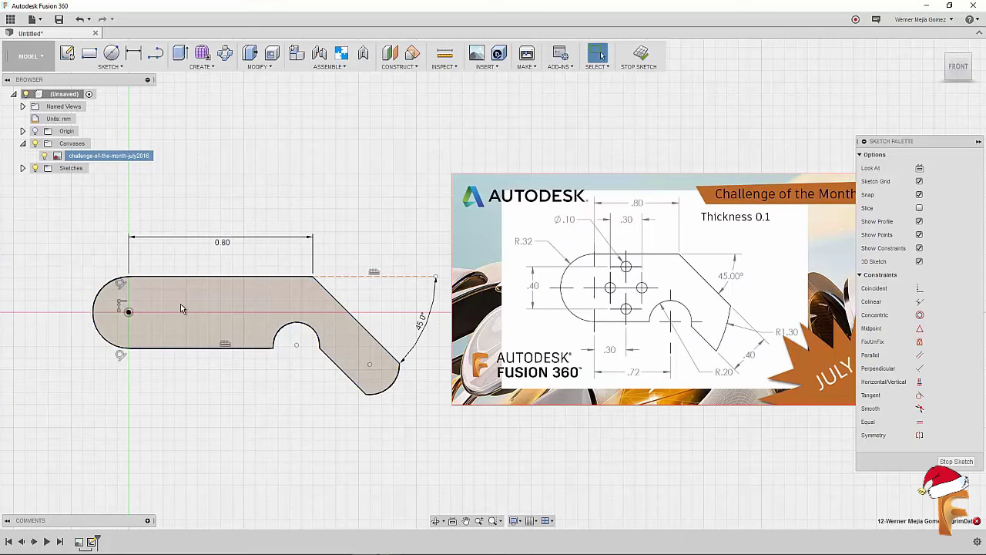
middle_drag(177, 299, 158, 301)
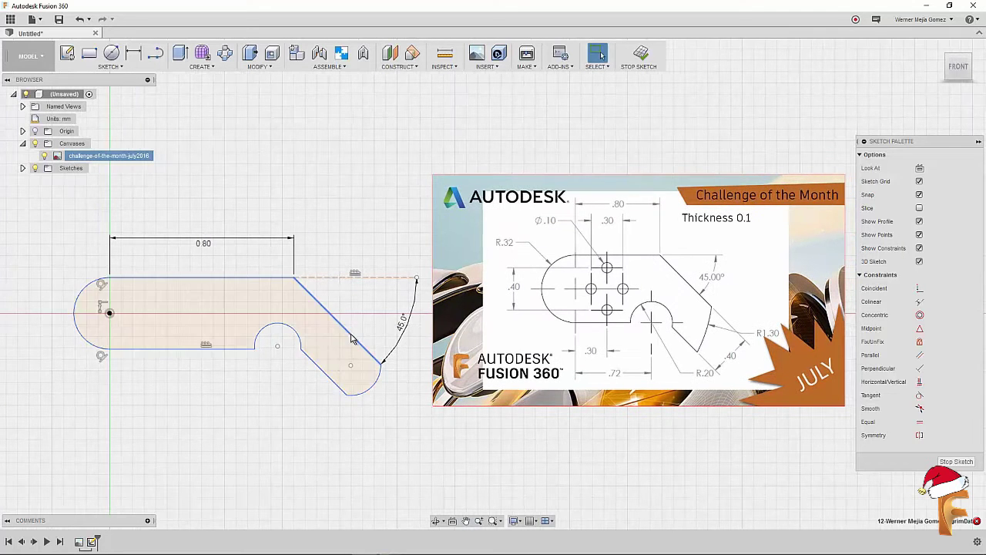
key(l)
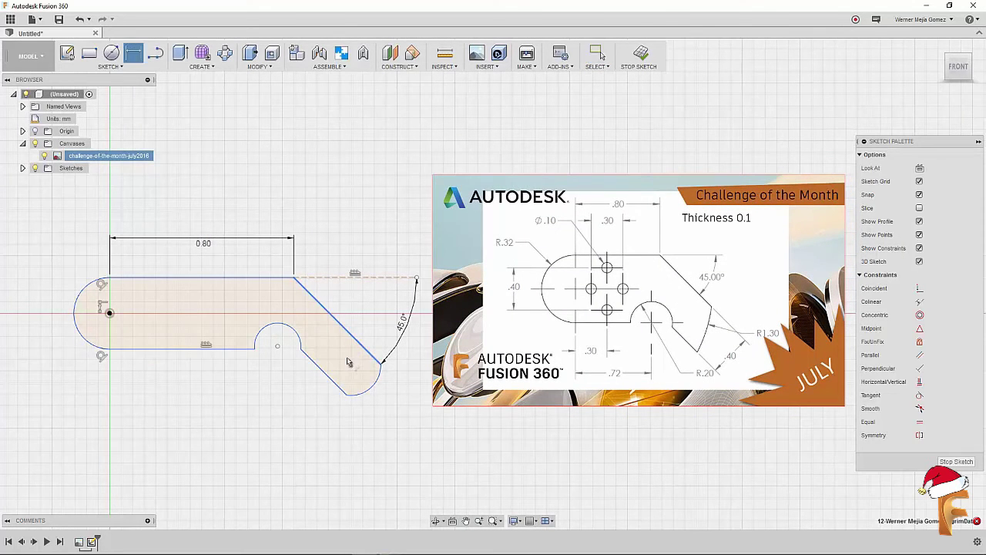
key(o)
click(379, 379)
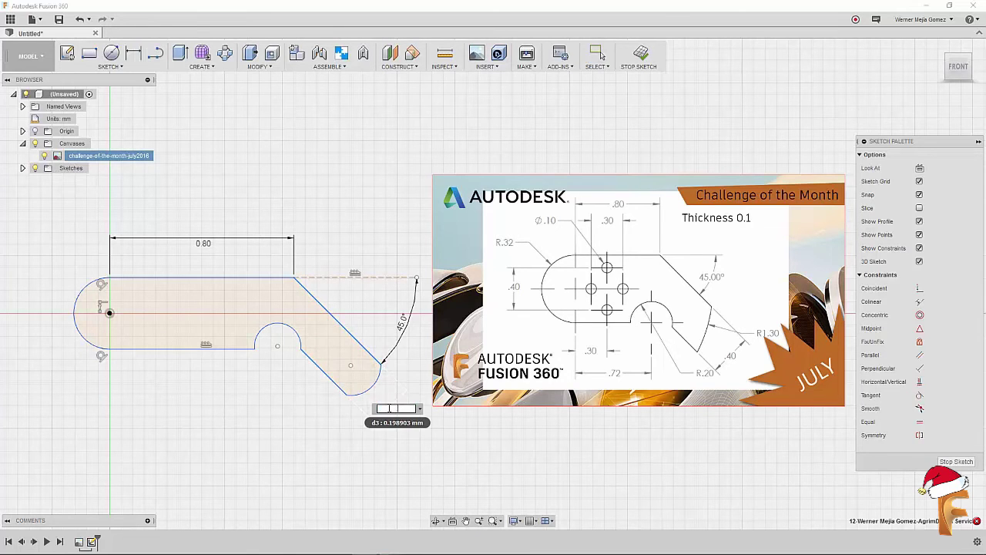
key(Return)
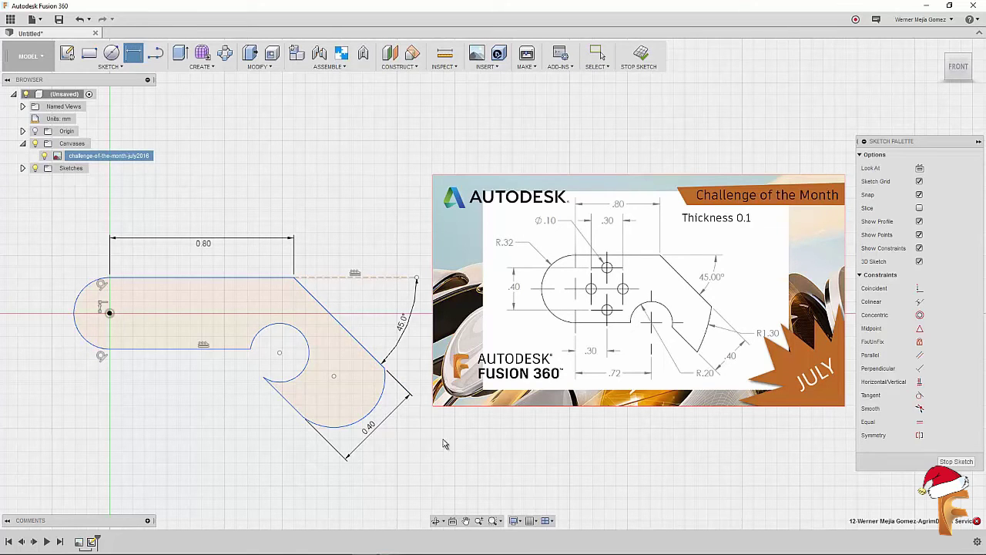
key(Escape)
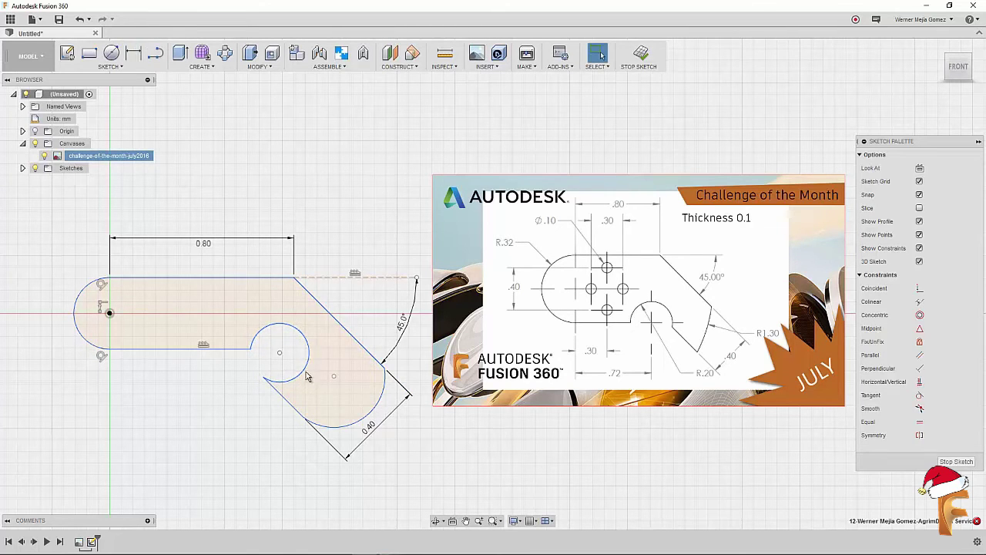
drag(364, 417, 302, 421)
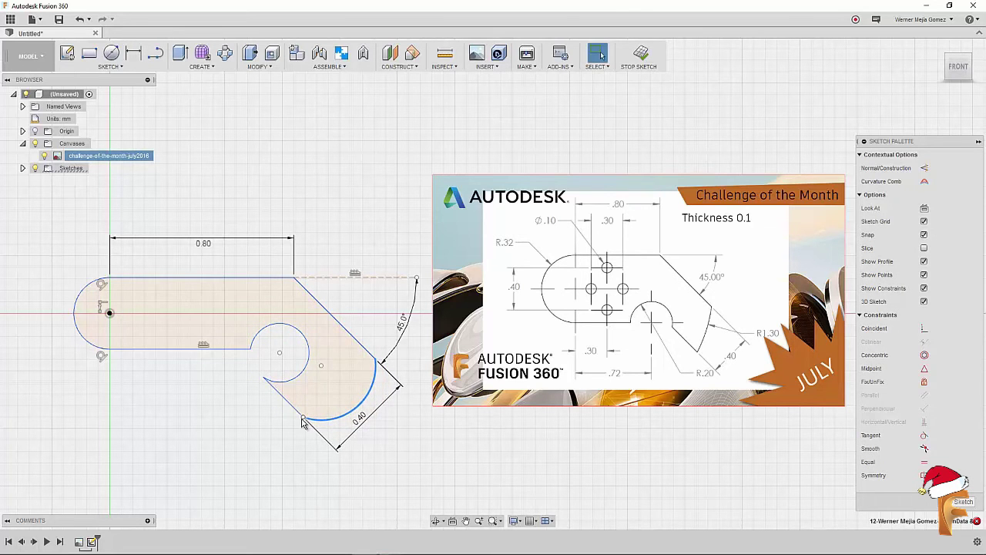
- Give the bottom notch arc a 0.20 radius dimension
middle_drag(236, 389, 278, 401)
click(278, 401)
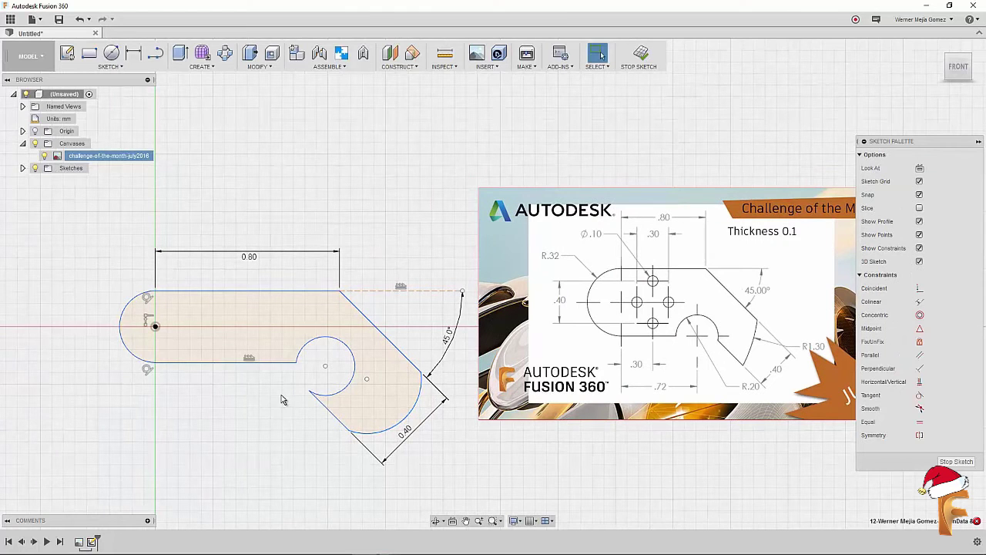
click(346, 378)
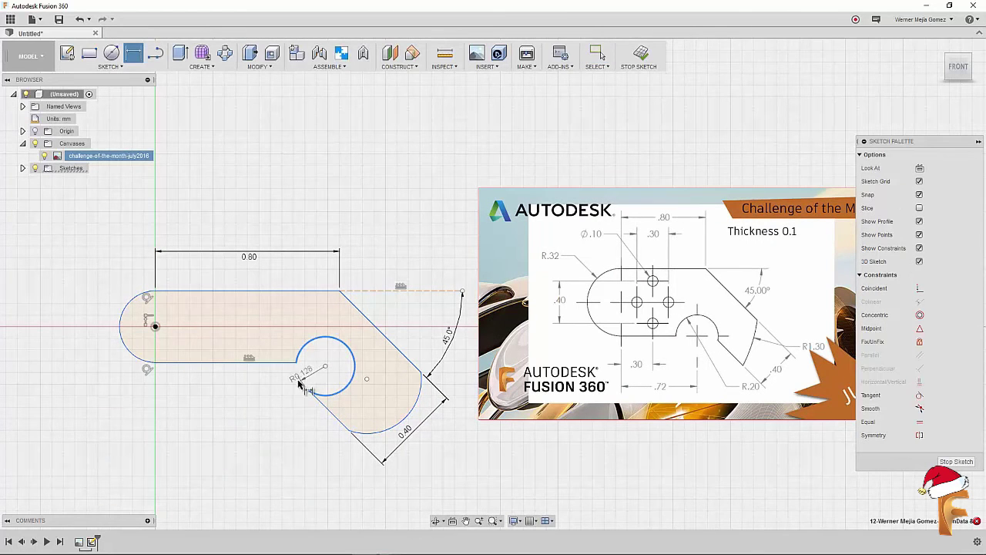
click(286, 419)
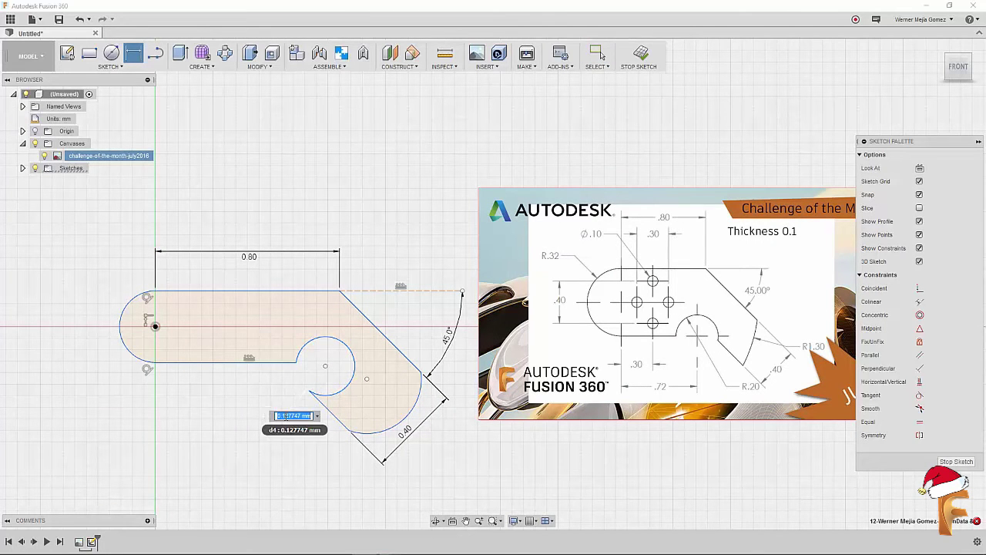
text(.2)
key(Return)
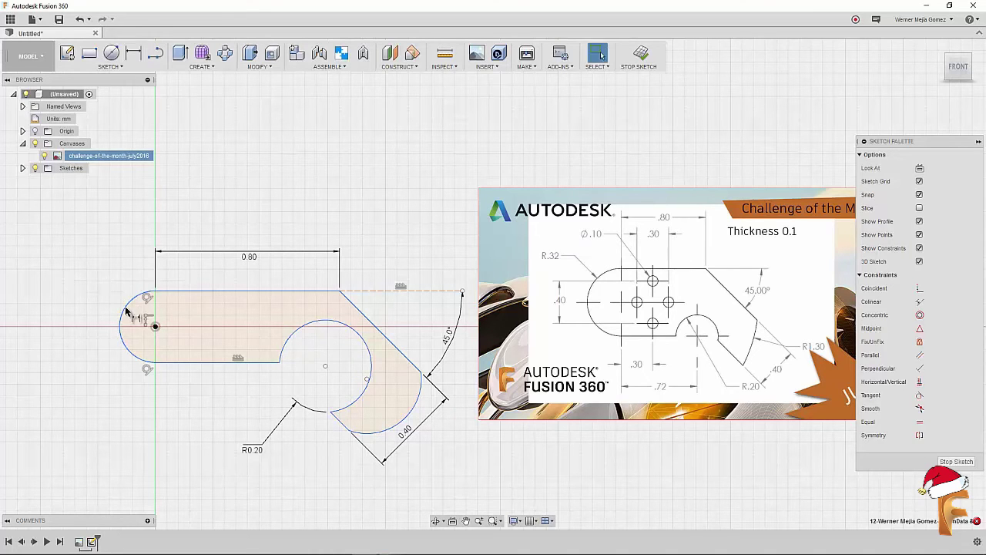
click(123, 307)
- Dimension the left end radius R0.32 and drag the arm's end arcs into shape
click(106, 284)
text(.32)
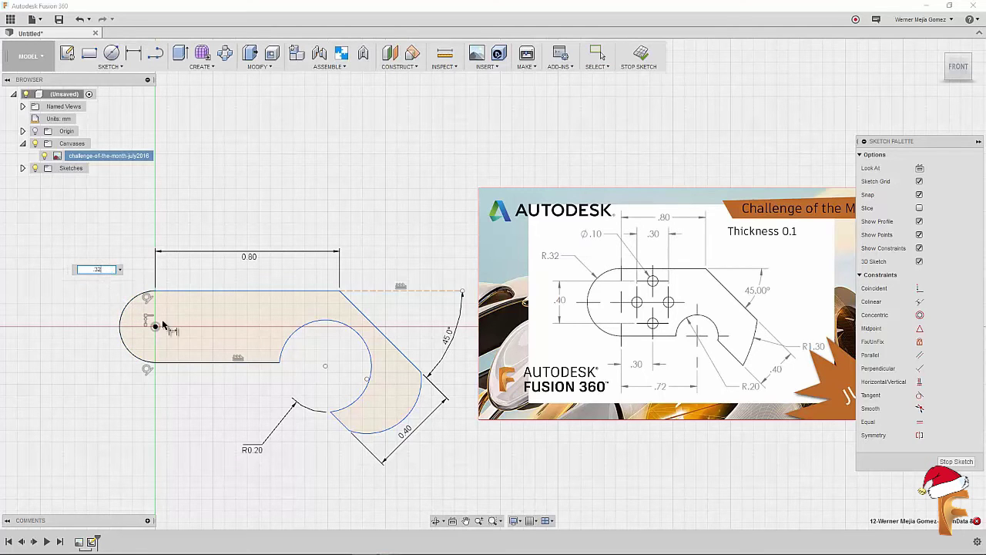
key(Return)
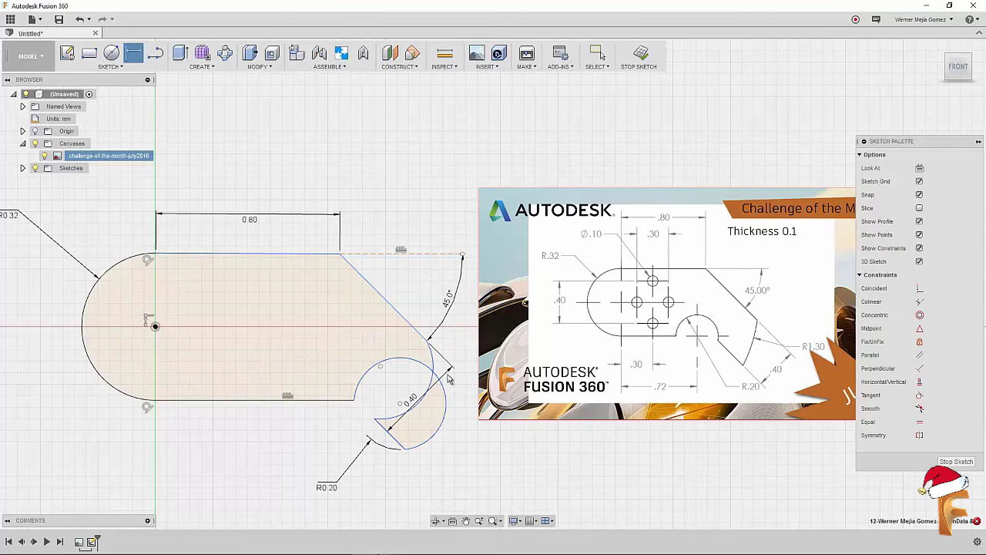
key(Escape)
mouse_move(438, 383)
mouse_down()
mouse_move(389, 422)
mouse_move(432, 471)
mouse_up()
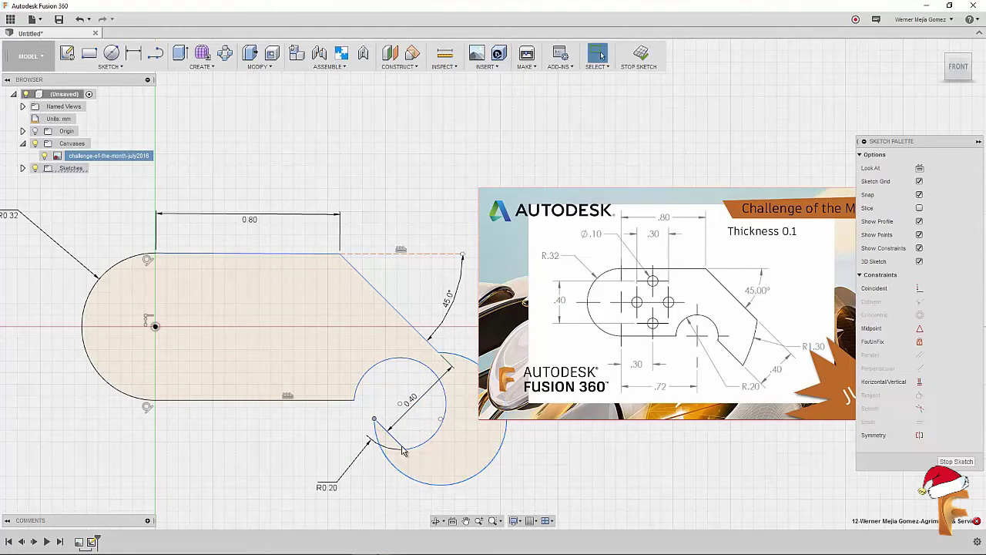
middle_drag(432, 472, 319, 430)
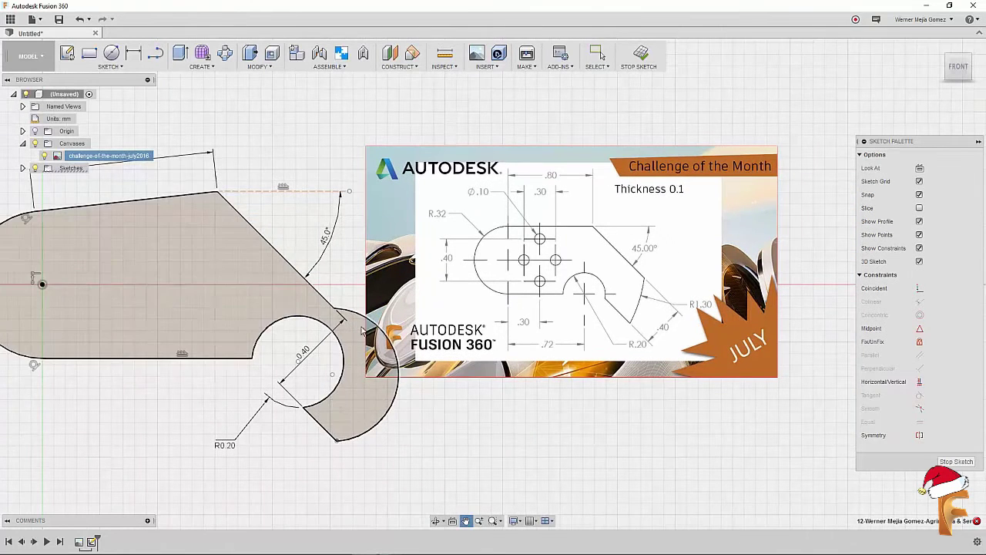
drag(399, 389, 433, 408)
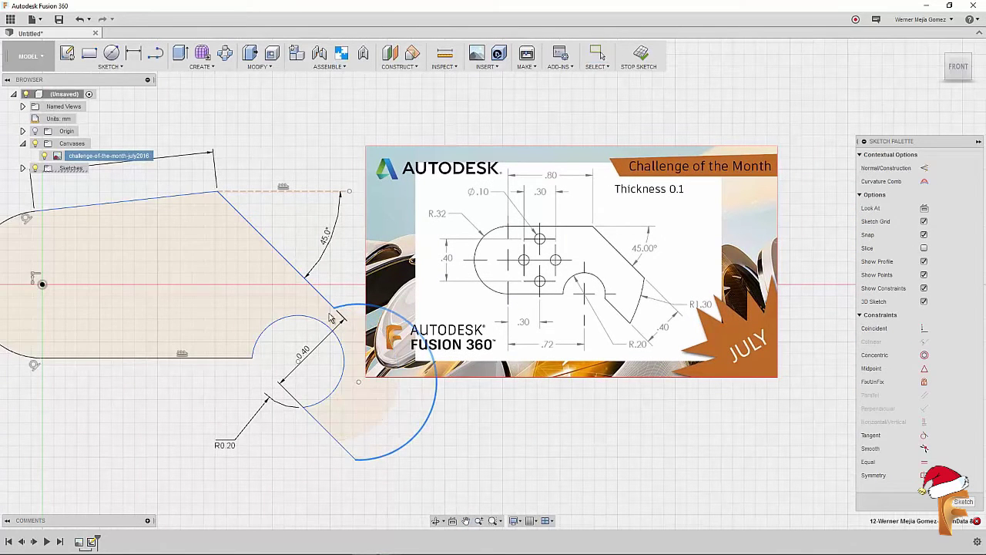
mouse_move(358, 382)
mouse_down()
mouse_move(332, 351)
mouse_move(325, 371)
mouse_up()
- Constrain the top edge horizontal and move the 0.40 dimension farther from the arm
click(331, 351)
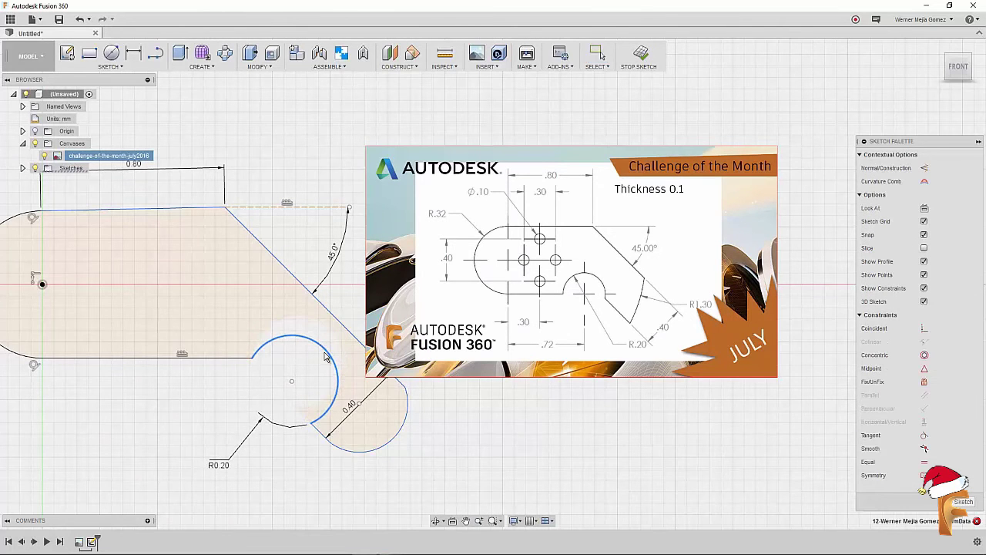
scroll(432, 370, down, 1)
scroll(459, 383, down, 1)
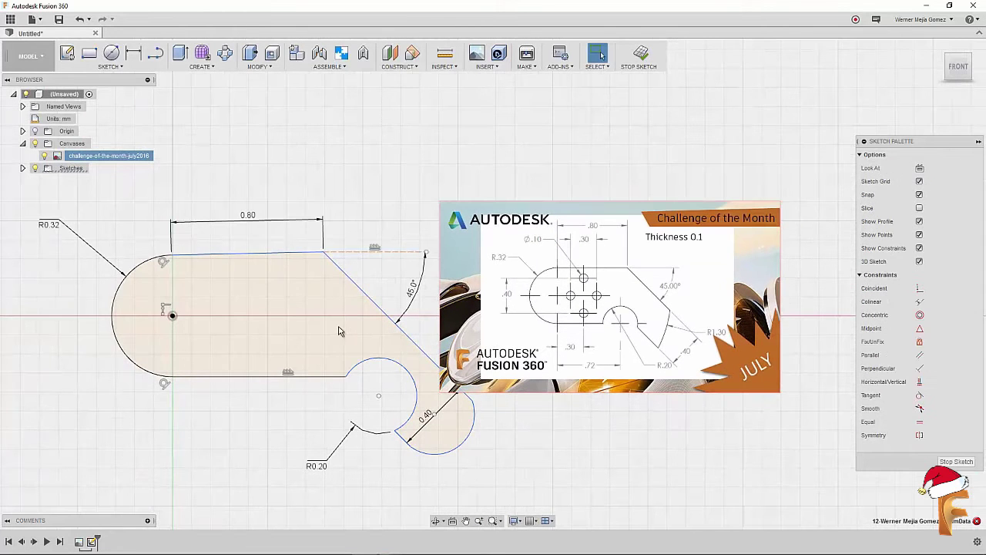
click(900, 381)
click(283, 256)
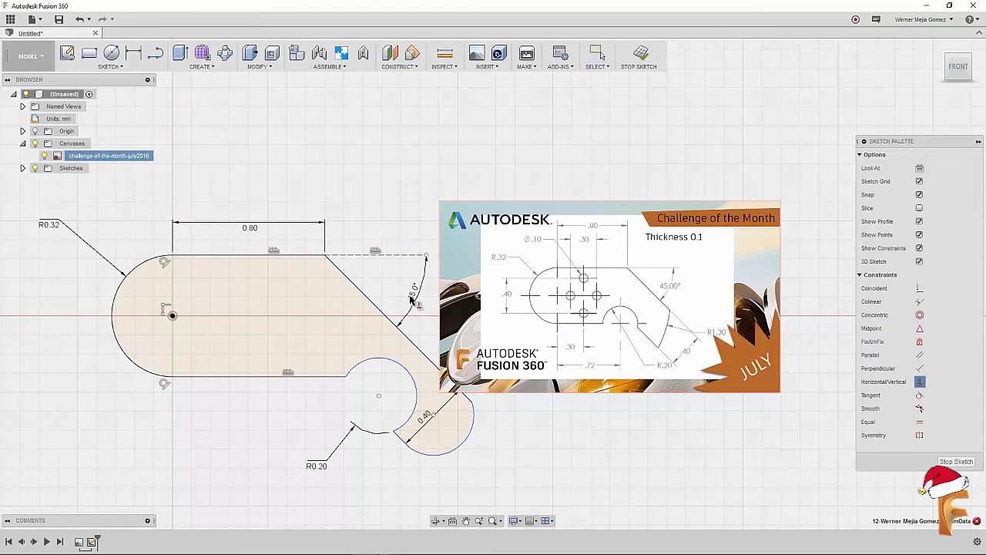
middle_drag(471, 467, 409, 452)
click(378, 408)
drag(378, 409, 431, 458)
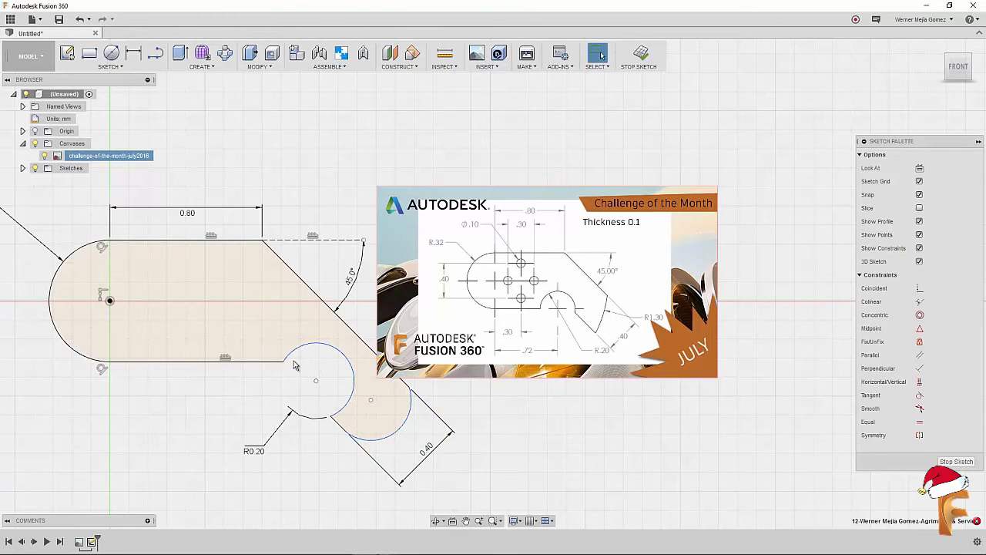
middle_drag(266, 362, 308, 363)
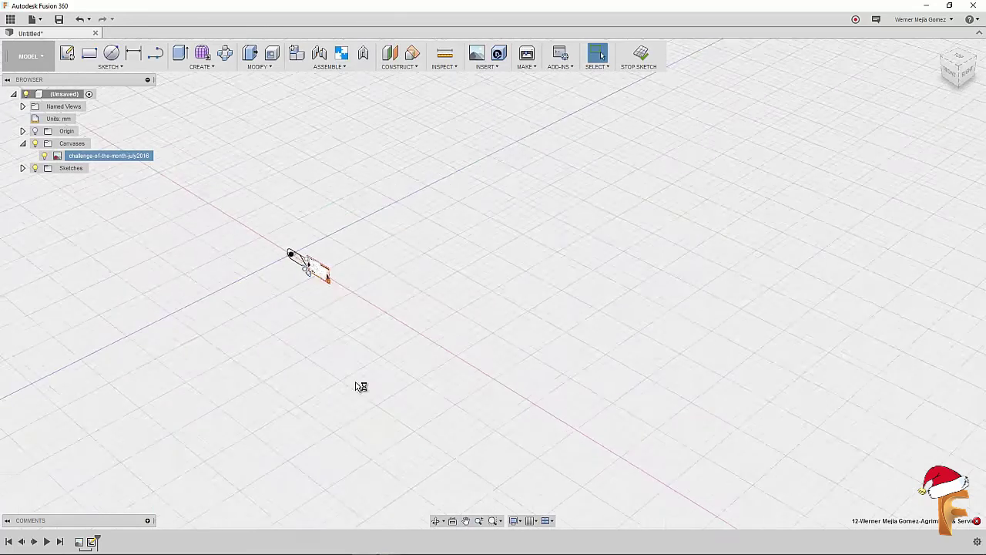
- Reopen the plate sketch and dimension the left end's centre to the notch centre as 0.72
click(865, 177)
double_click(246, 339)
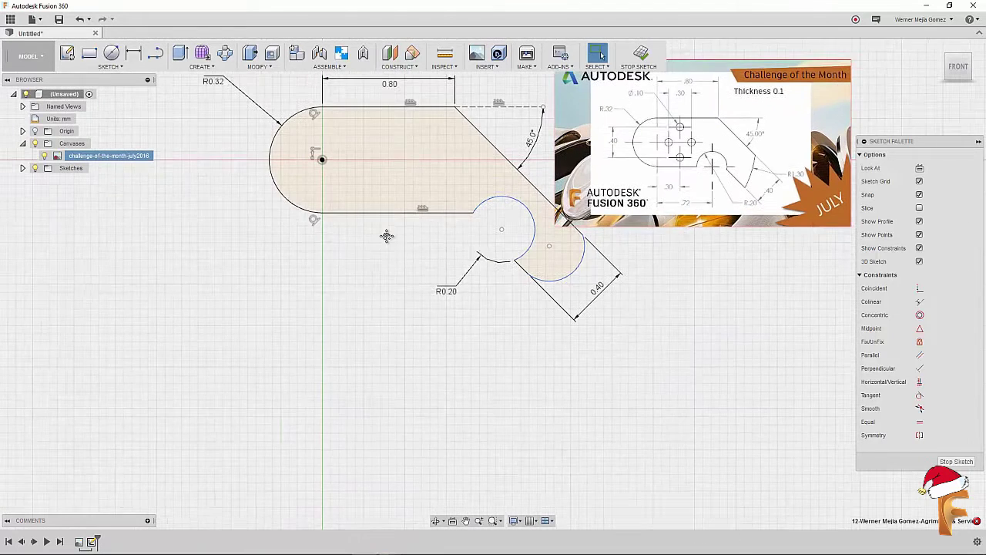
key(l)
click(285, 249)
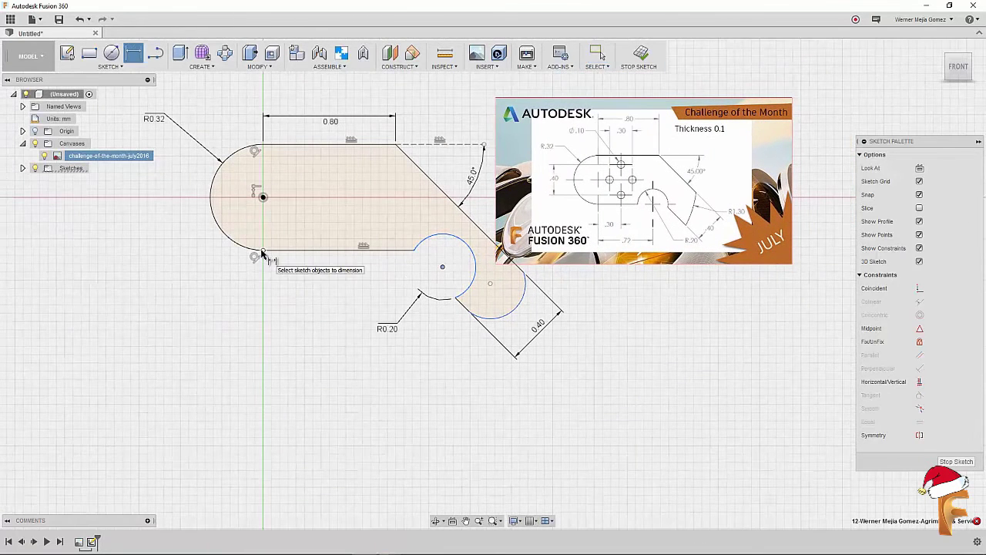
click(353, 373)
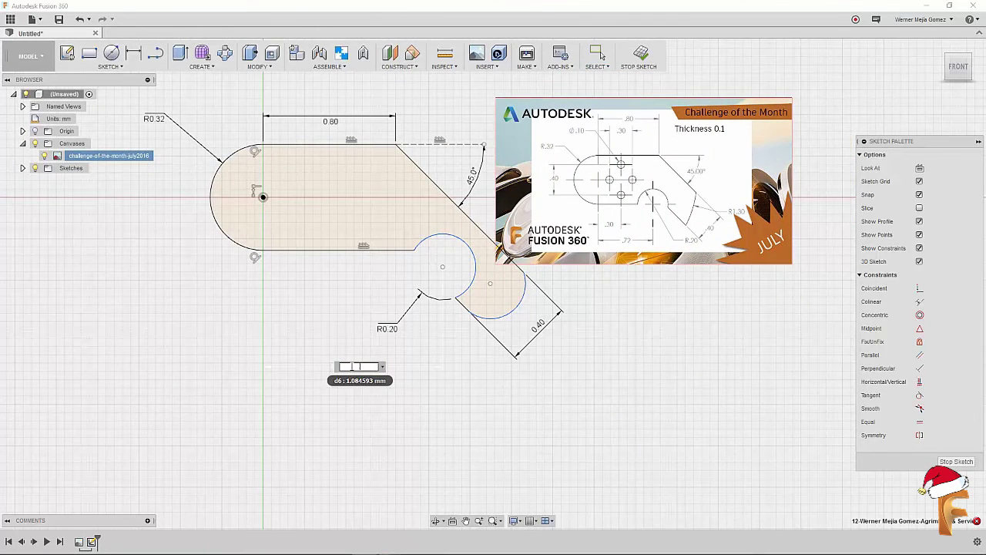
key(Return)
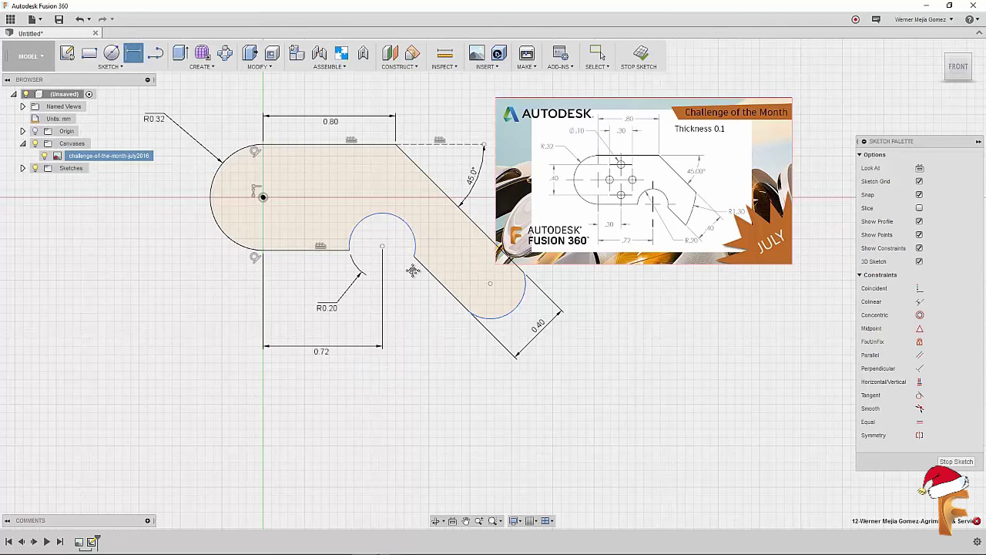
scroll(416, 272, up, 3)
scroll(416, 272, down, 3)
middle_drag(416, 272, 293, 334)
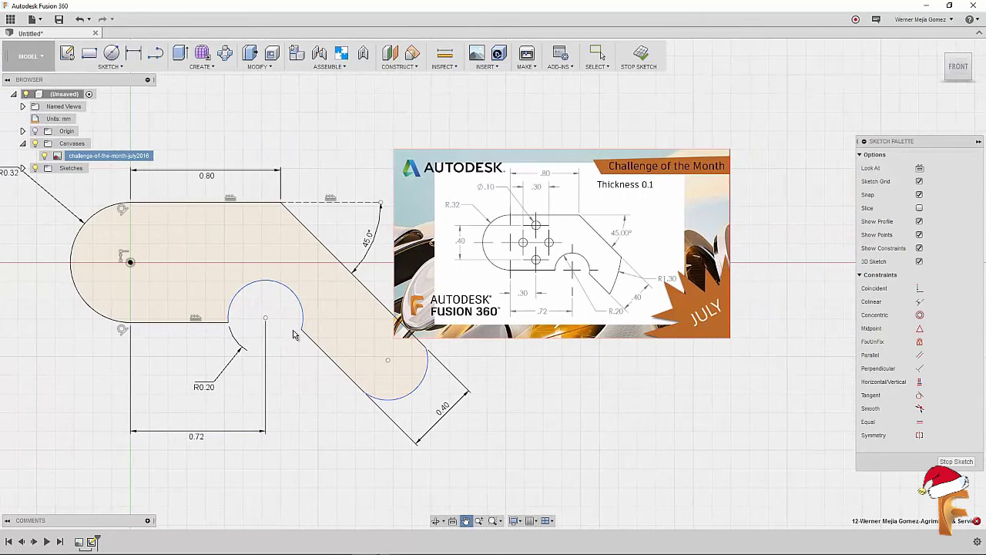
key(Escape)
- Set the notch radius to 0.20 and move the R0.20 and 0.72 labels close to the shape
text(0.2)
key(Return)
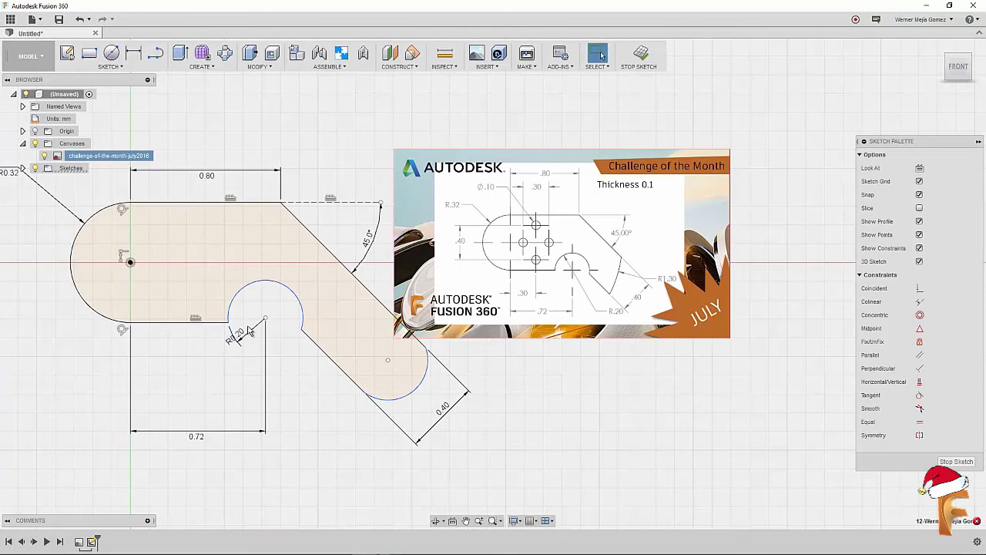
drag(207, 387, 249, 322)
drag(199, 436, 209, 382)
middle_drag(306, 380, 301, 409)
scroll(302, 409, up, 1)
scroll(309, 406, down, 2)
scroll(309, 406, down, 1)
scroll(315, 385, up, 1)
scroll(323, 353, down, 1)
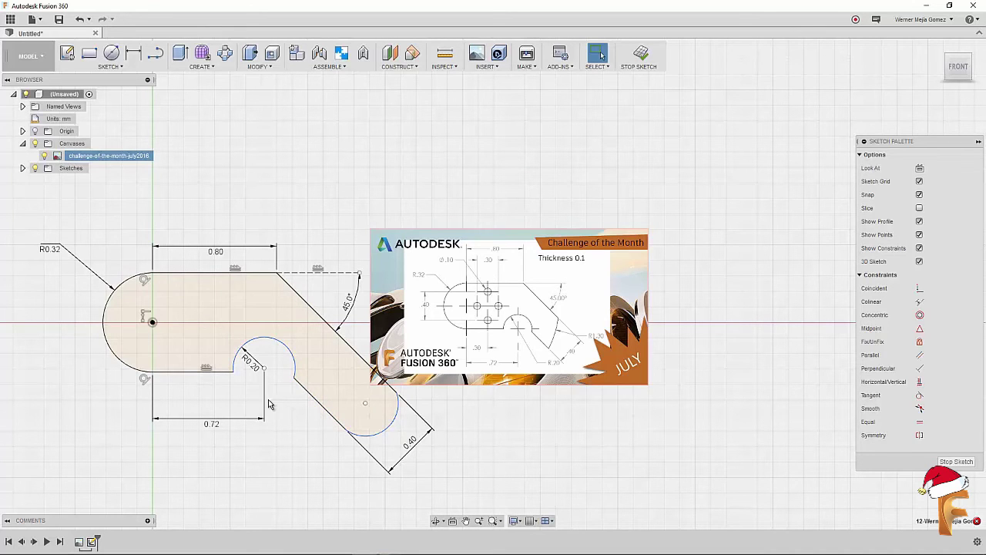
- Reshape the slanted arm's end arc so it meets the top and angled edges
click(262, 271)
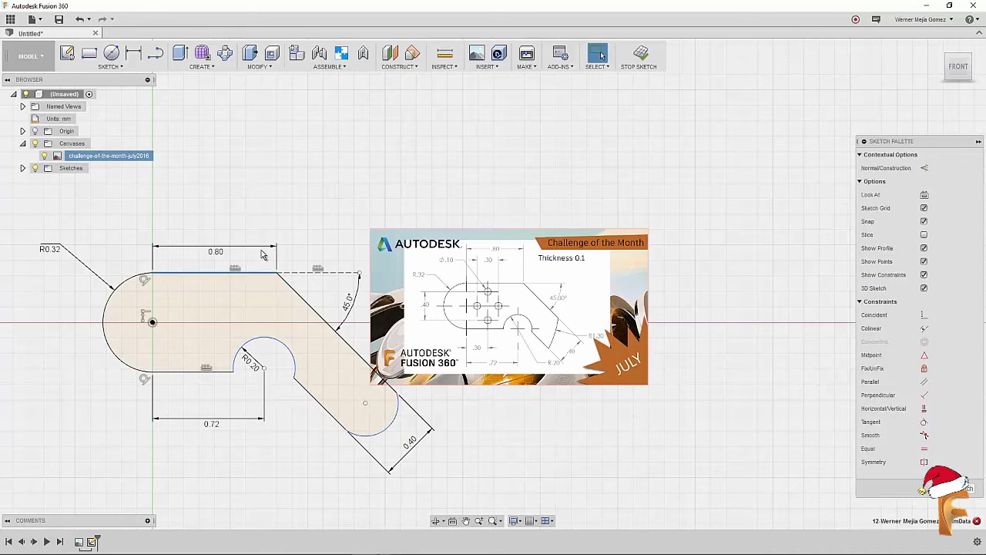
click(300, 300)
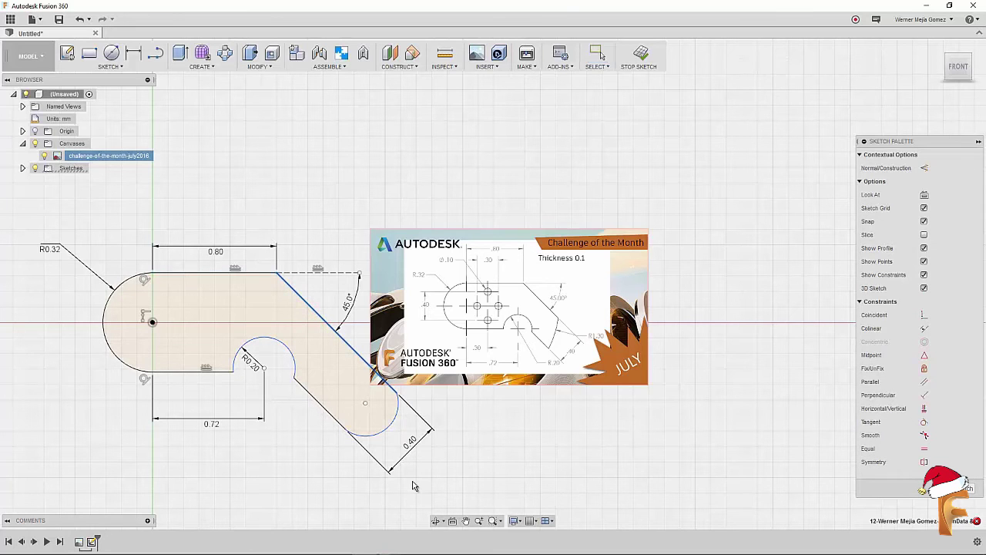
drag(382, 432, 371, 423)
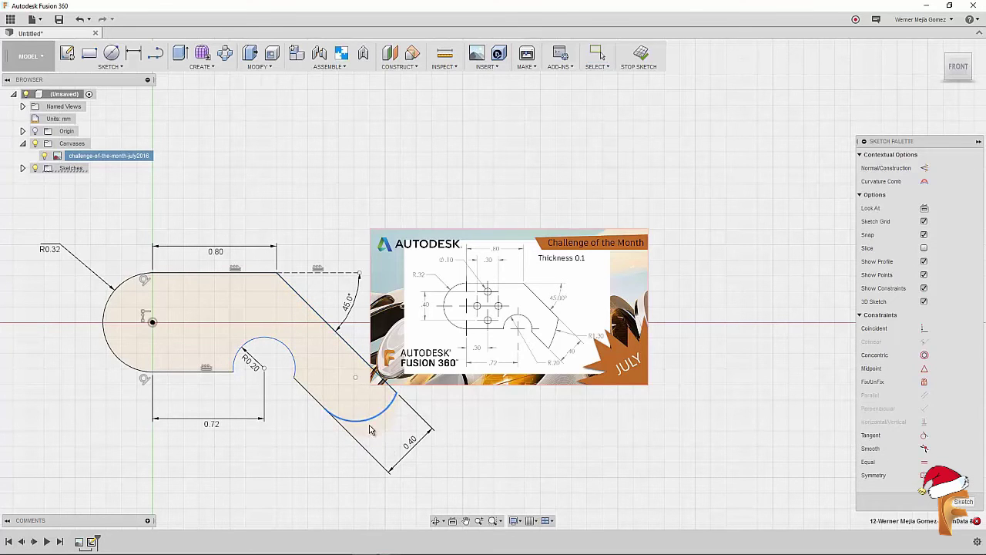
drag(371, 423, 337, 427)
key(Escape)
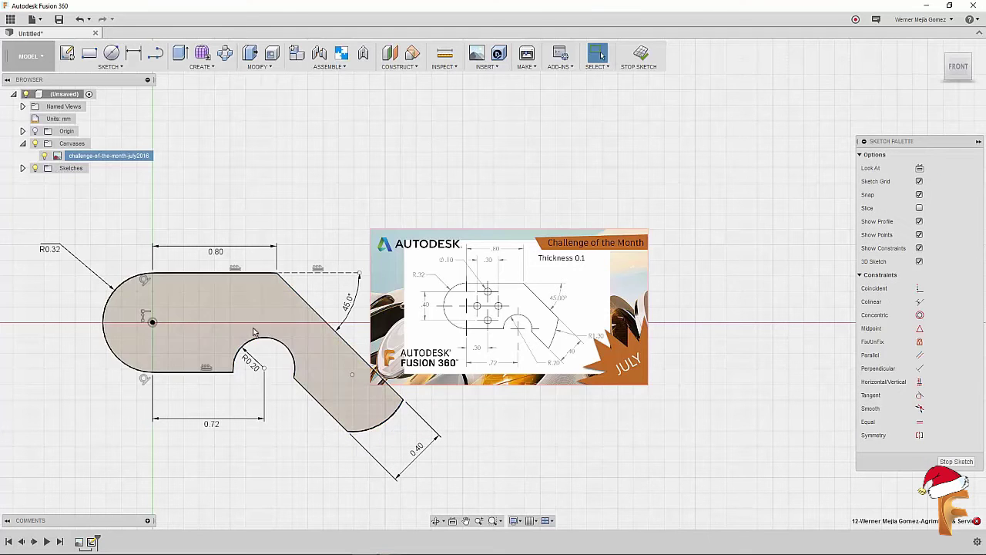
- Fix the notch arc's point in place with Fix/UnFix
click(919, 342)
click(291, 350)
key(Escape)
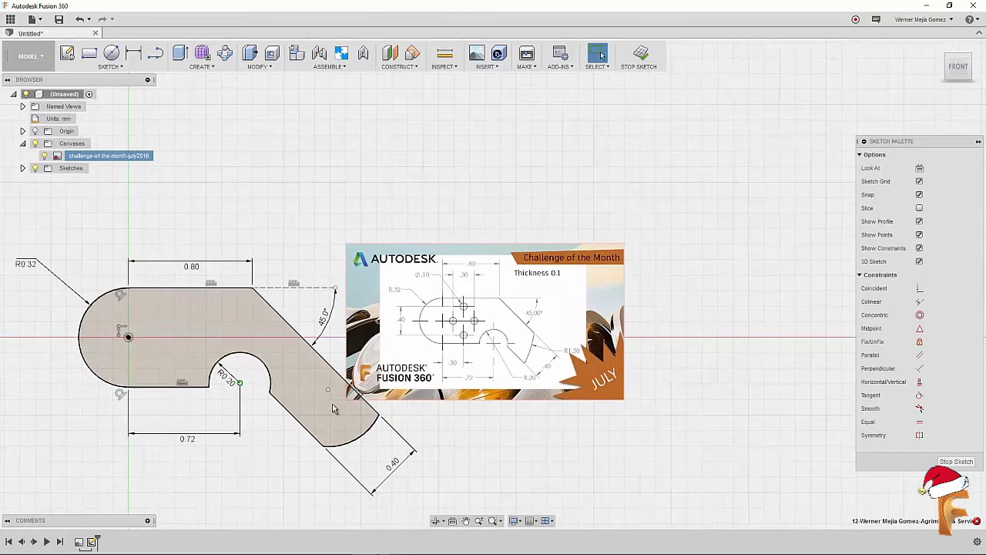
scroll(530, 366, up, 3)
scroll(546, 350, up, 3)
scroll(564, 332, up, 3)
scroll(574, 377, down, 3)
scroll(500, 373, down, 2)
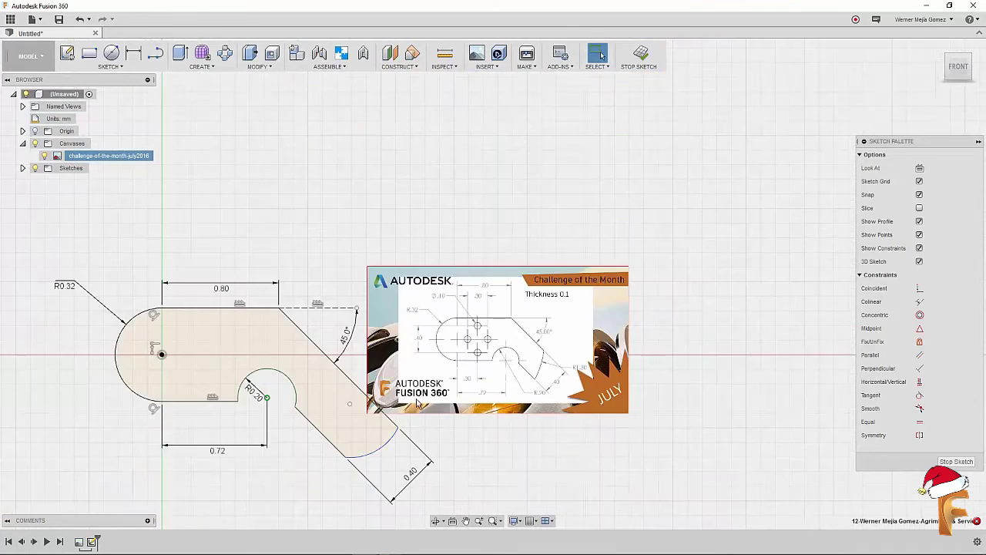
scroll(431, 370, down, 1)
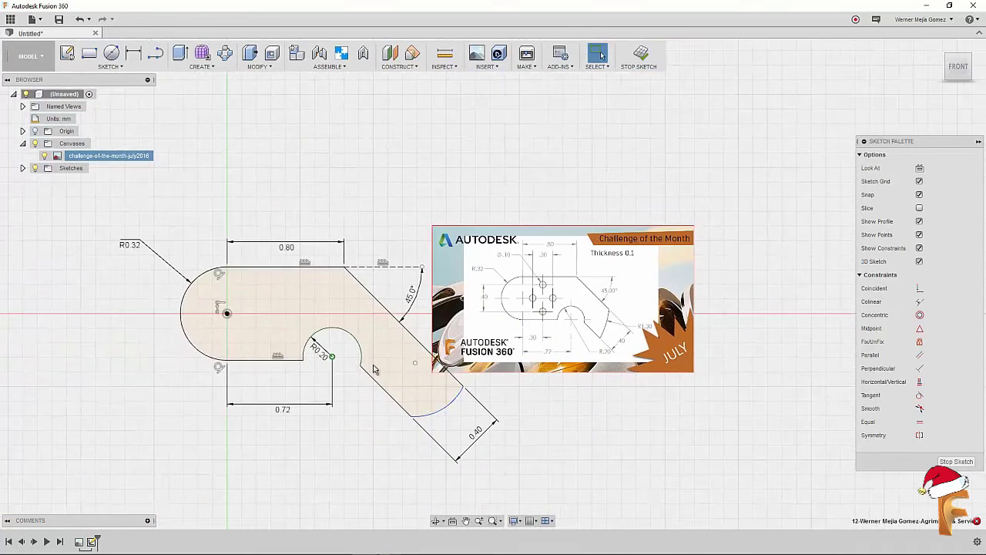
- Add a radius dimension to the arm's end arc, then delete the resulting R0.367 dimension
key(d)
click(448, 409)
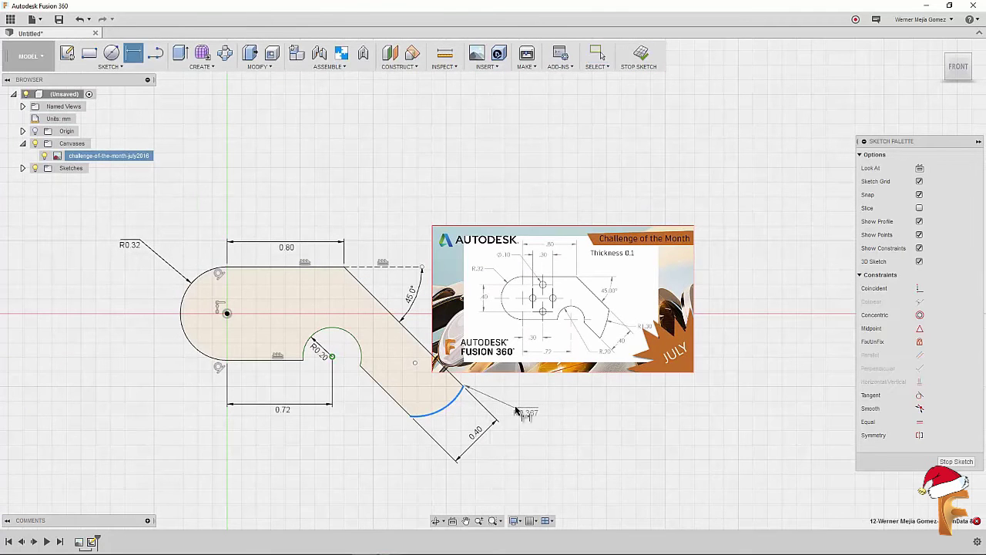
click(514, 416)
key(Return)
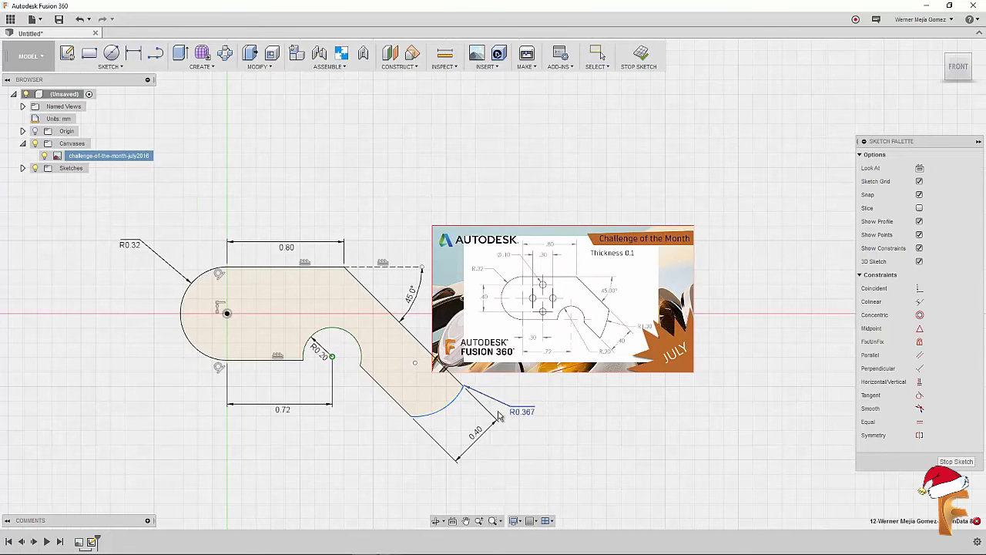
key(Escape)
click(523, 412)
key(Delete)
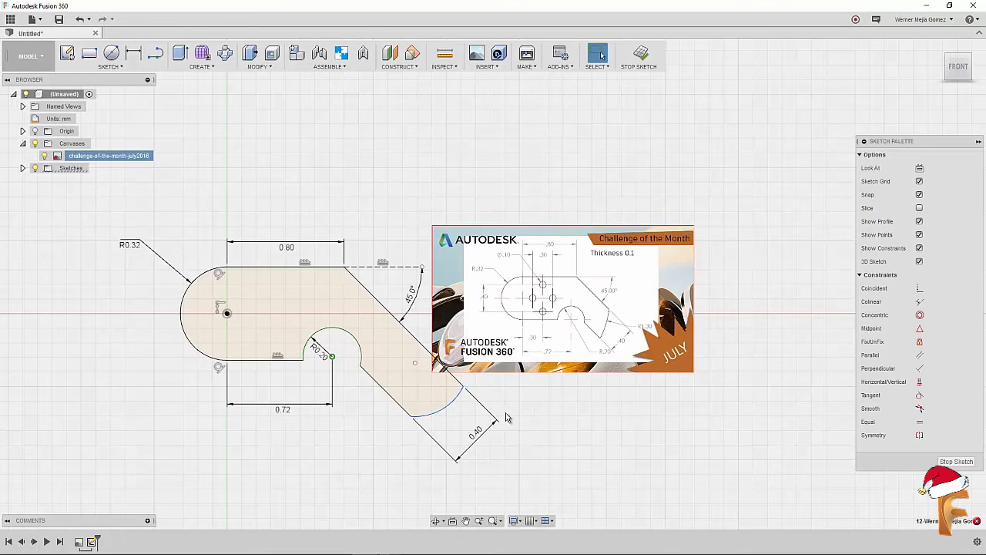
- Make the lower-right arc coincident with the diagonal edge
click(227, 313)
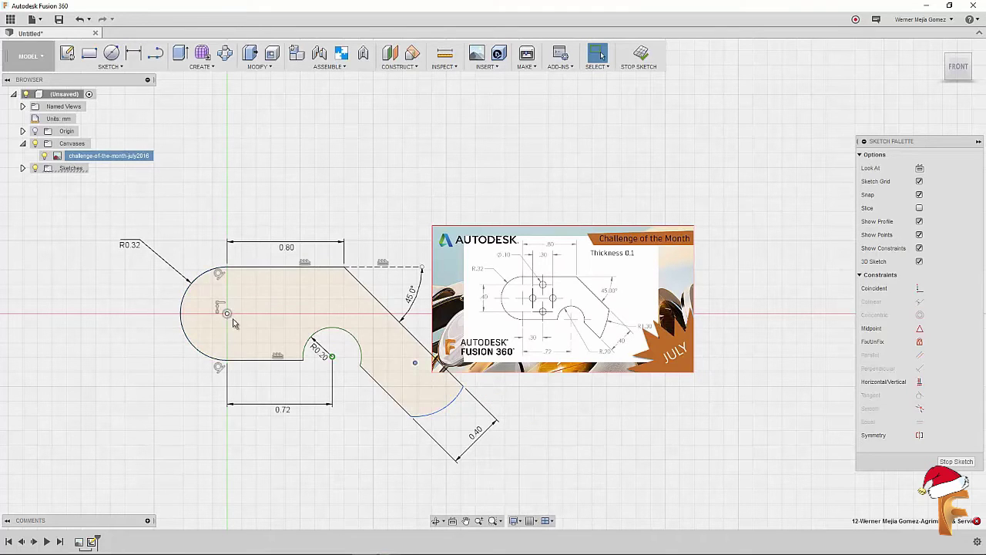
key(Escape)
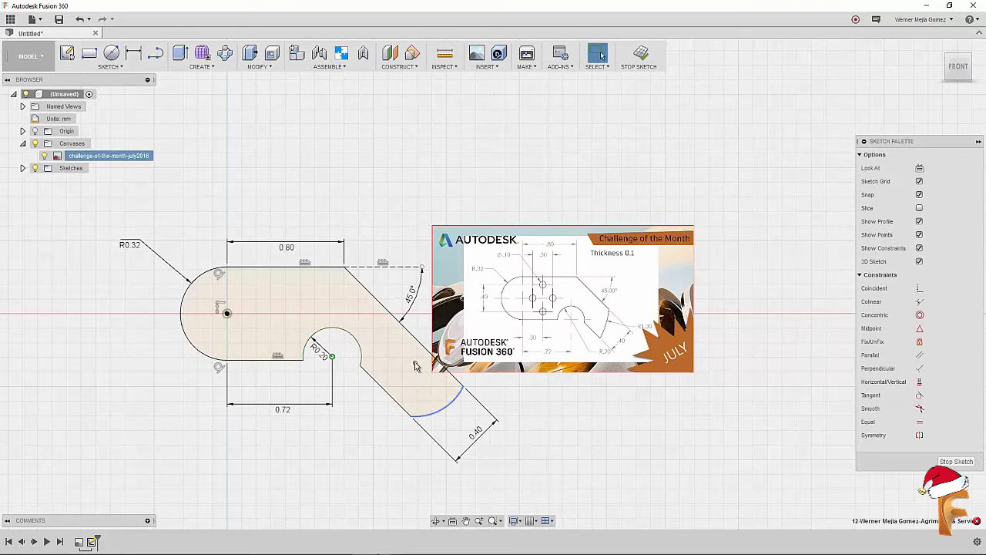
click(411, 394)
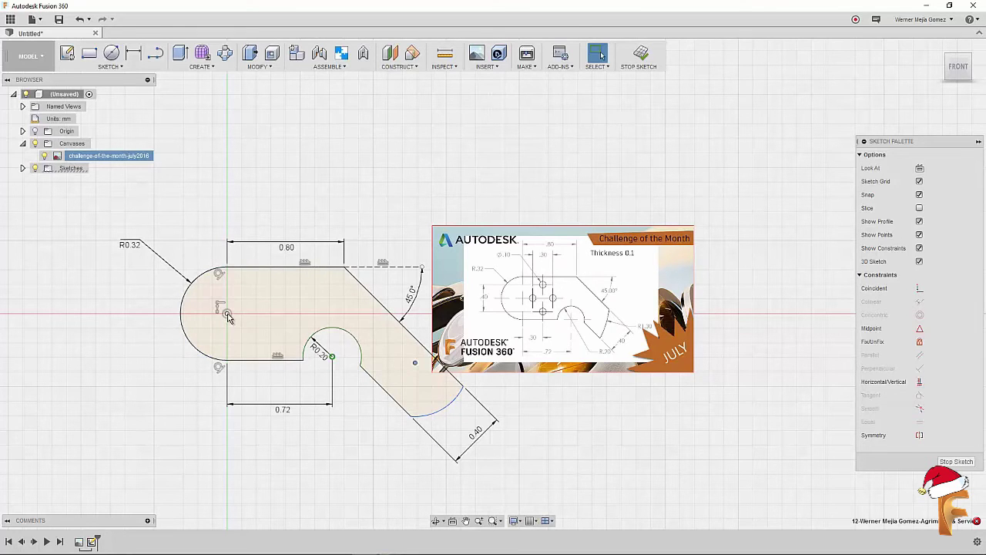
right_click(350, 433)
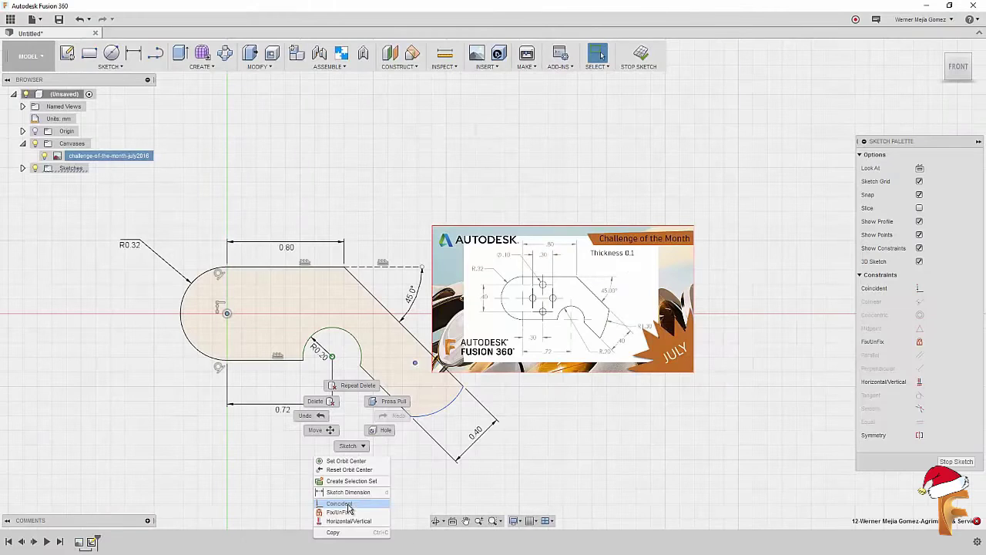
click(348, 505)
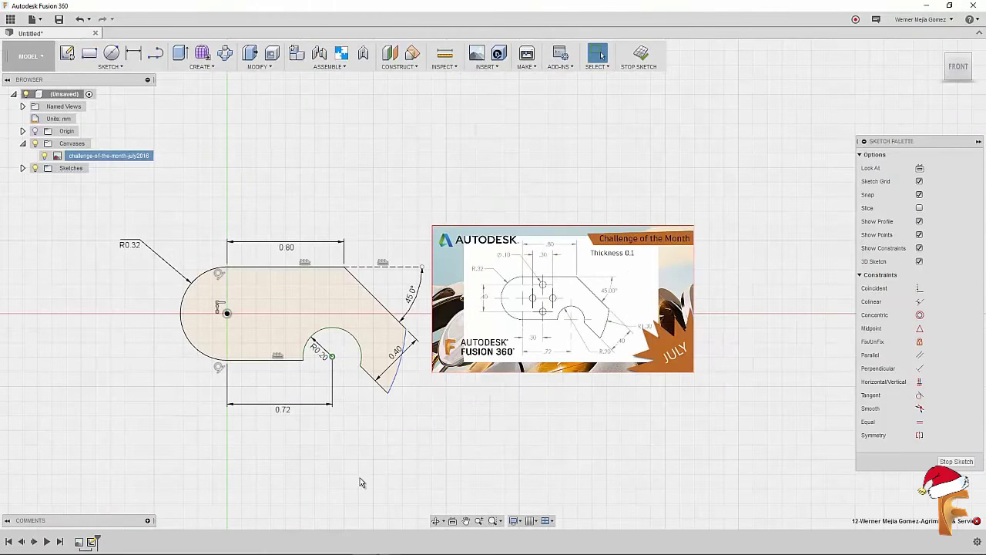
- Dimension the lower-right arc's radius as 1.30
click(409, 384)
click(455, 408)
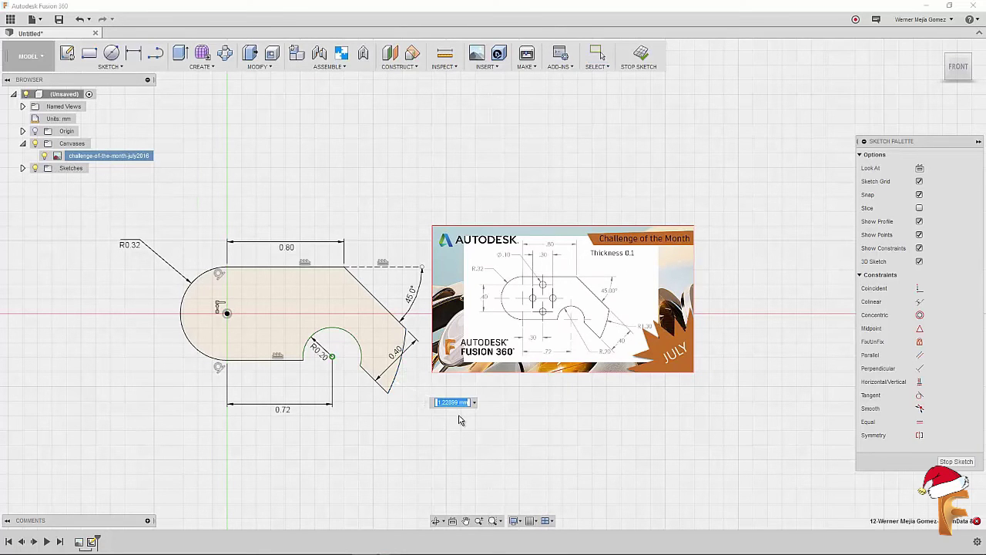
text(R1.30)
key(Return)
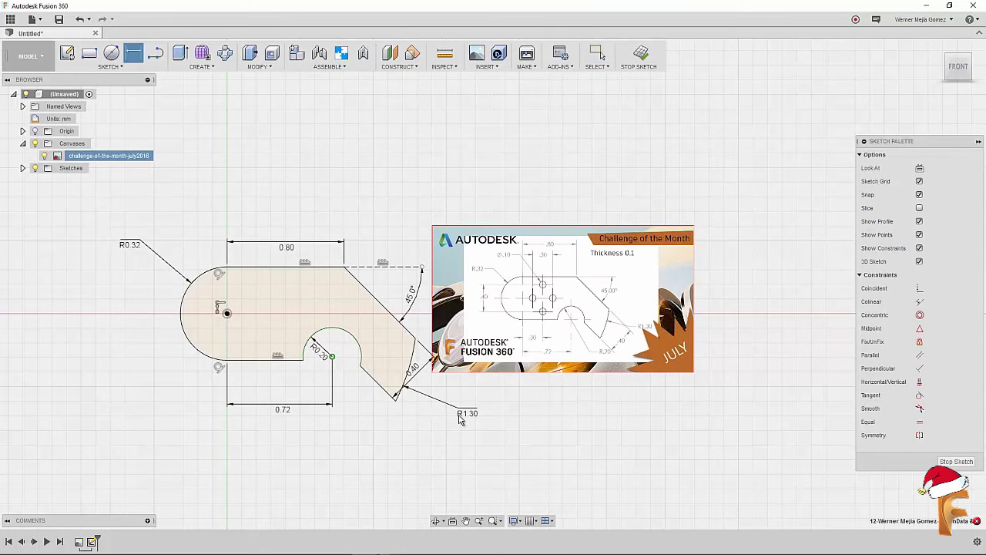
key(Escape)
scroll(420, 406, up, 1)
scroll(416, 415, up, 1)
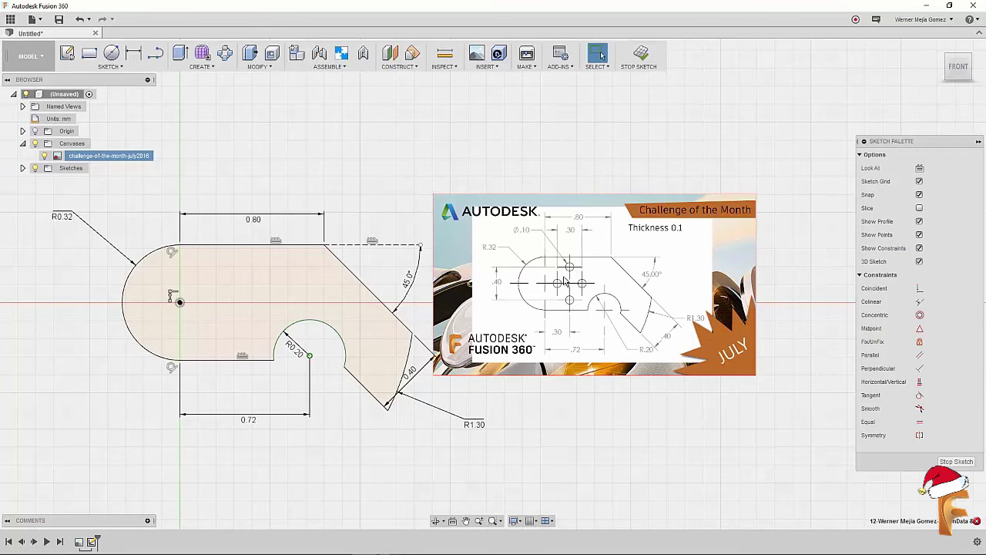
- Pull the plate's lower-right corner down and outward
mouse_move(390, 395)
mouse_down()
mouse_move(463, 385)
mouse_move(456, 394)
mouse_up()
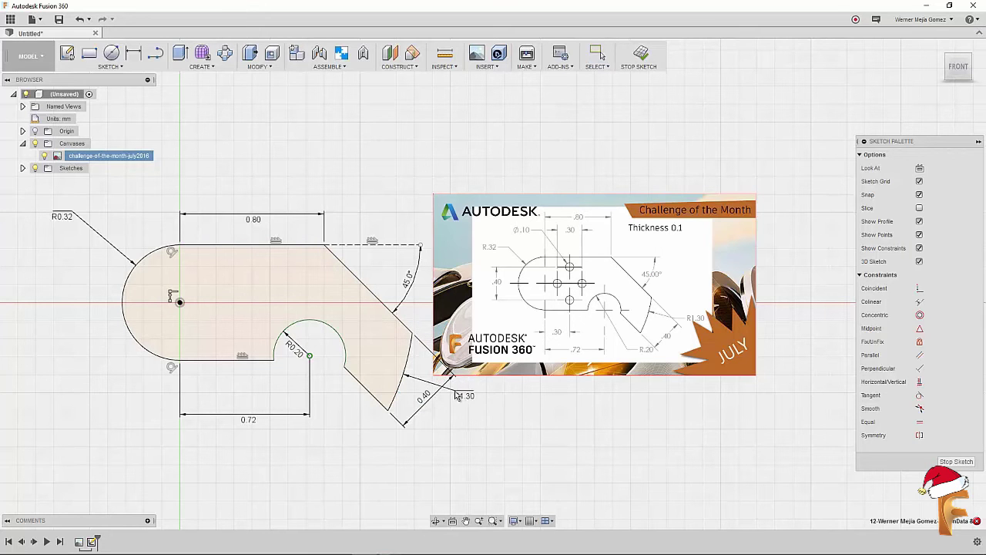
key(Escape)
scroll(365, 401, up, 1)
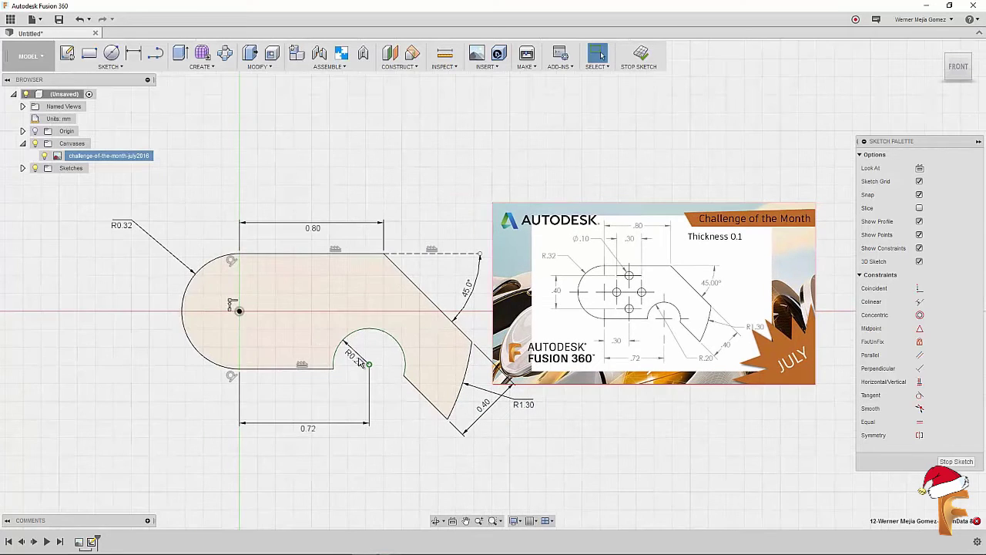
scroll(305, 377, up, 1)
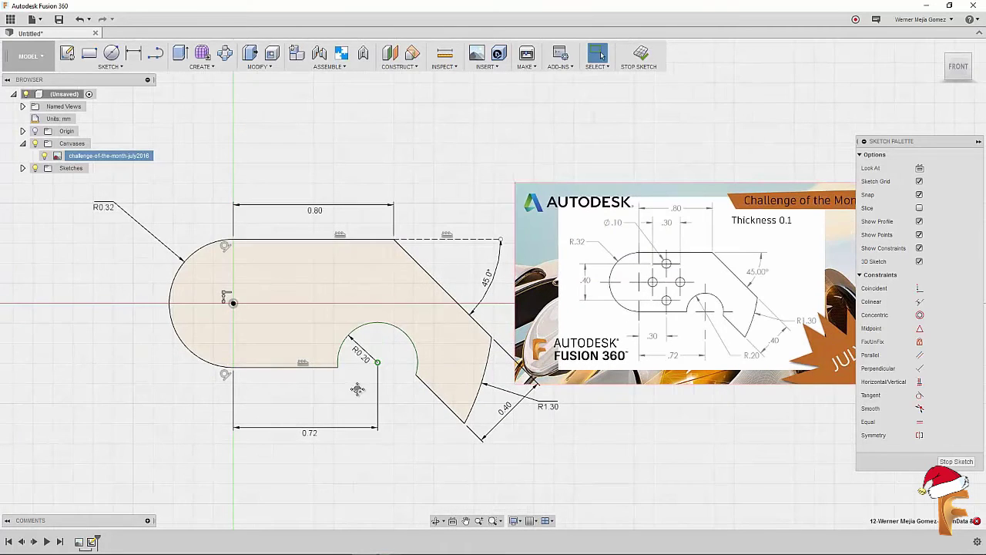
middle_drag(246, 363, 220, 389)
- Draw a vertical line from top to bottom edge through the left end's centre and make it construction
key(l)
click(207, 265)
click(207, 393)
key(Escape)
click(208, 362)
key(x)
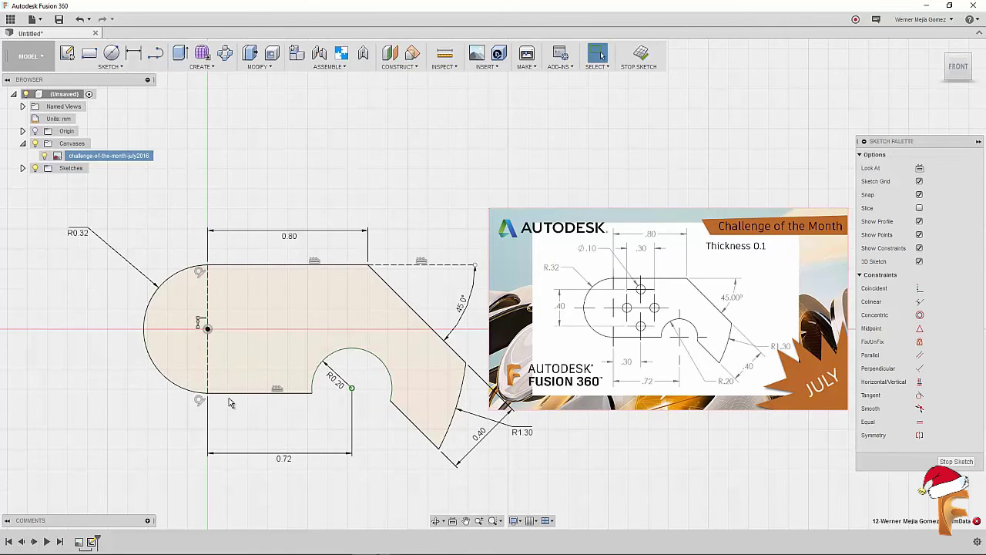
- Offset the construction line by 0.30 and move its dimension below the plate
key(o)
click(208, 354)
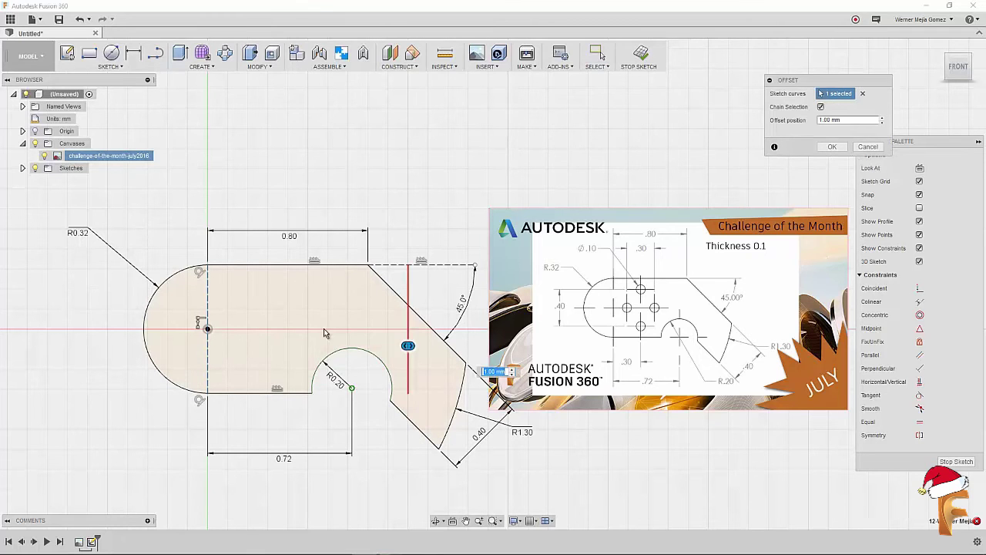
drag(408, 345, 278, 345)
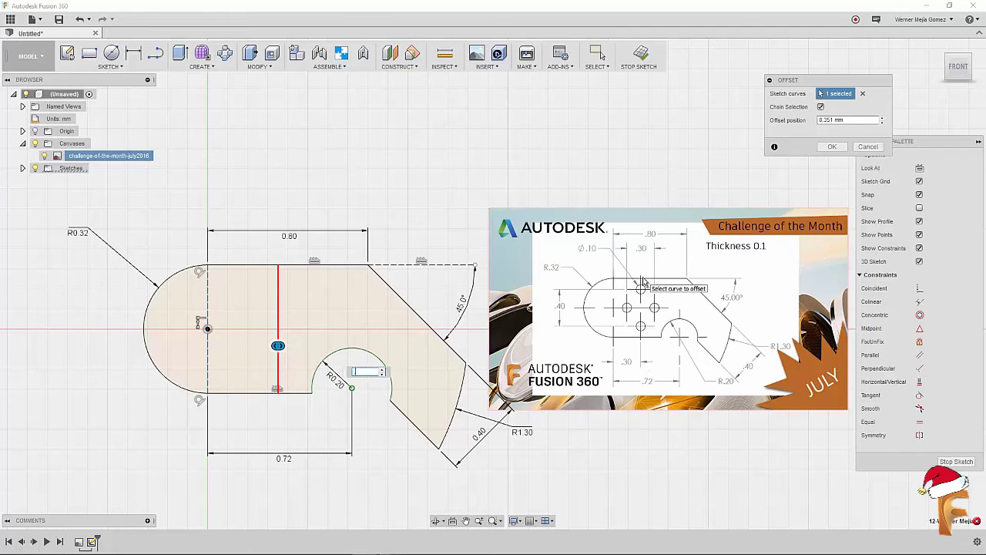
text(3)
key(Return)
drag(241, 351, 243, 399)
scroll(272, 433, up, 1)
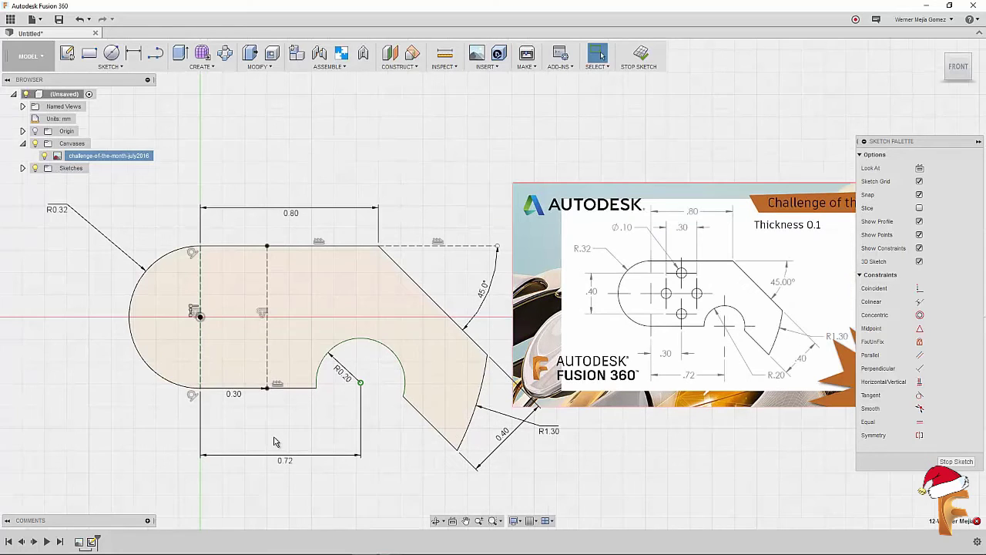
mouse_move(299, 437)
middle_down()
mouse_move(278, 450)
mouse_move(291, 361)
middle_up()
scroll(278, 449, down, 1)
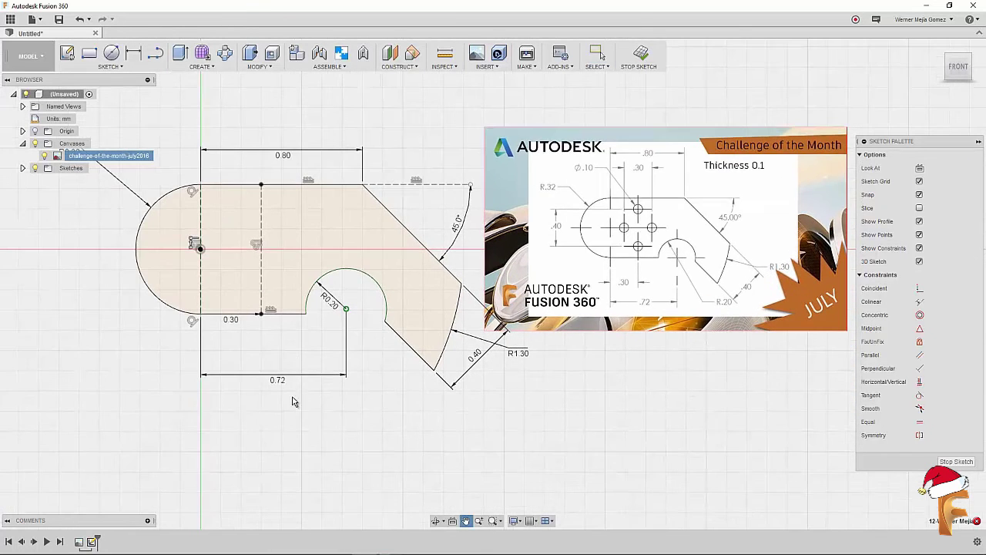
- Place a Ø0.10 circle below the plate and move its label off the circle
key(c)
click(302, 411)
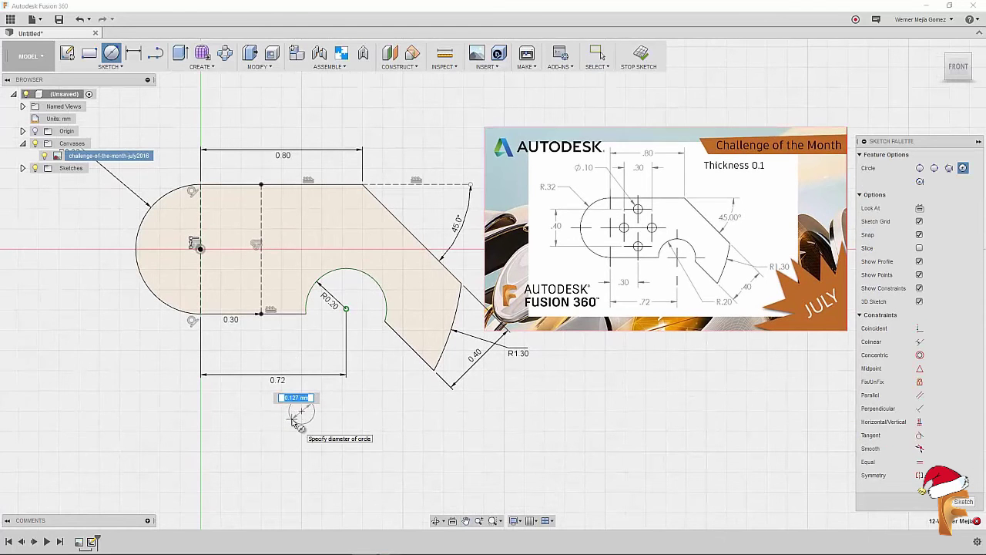
text(.1)
key(Return)
key(Escape)
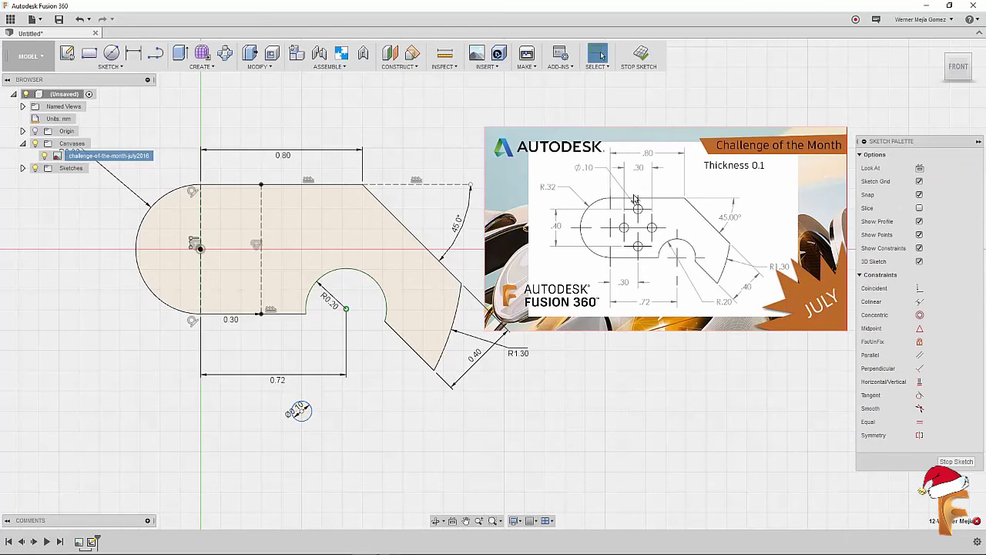
scroll(582, 171, up, 3)
scroll(586, 174, up, 2)
scroll(597, 177, down, 4)
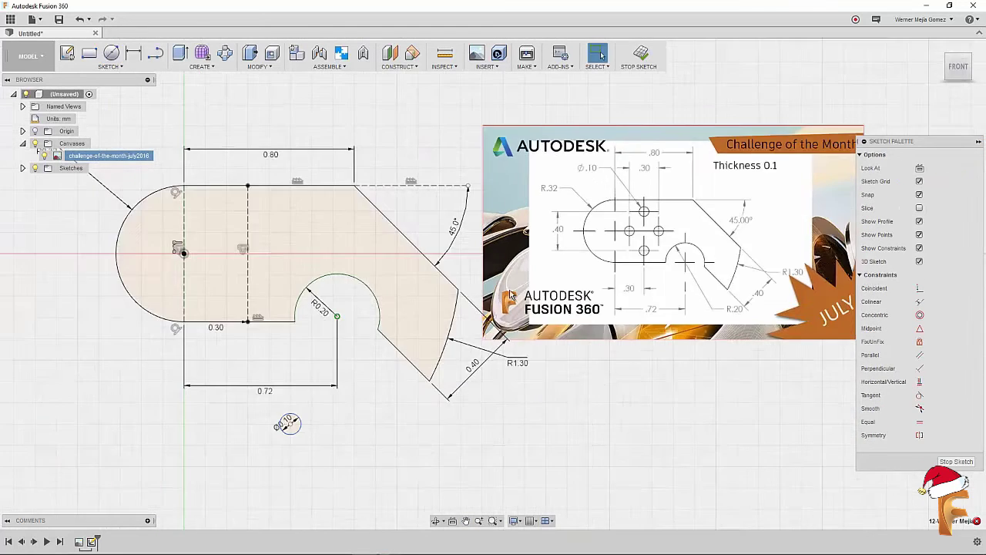
drag(290, 423, 316, 418)
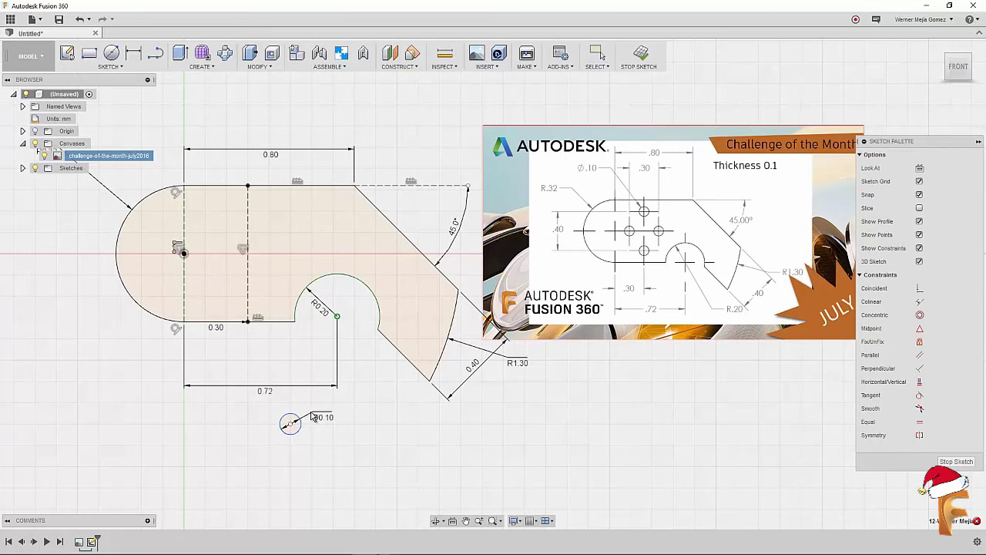
middle_drag(313, 449, 316, 401)
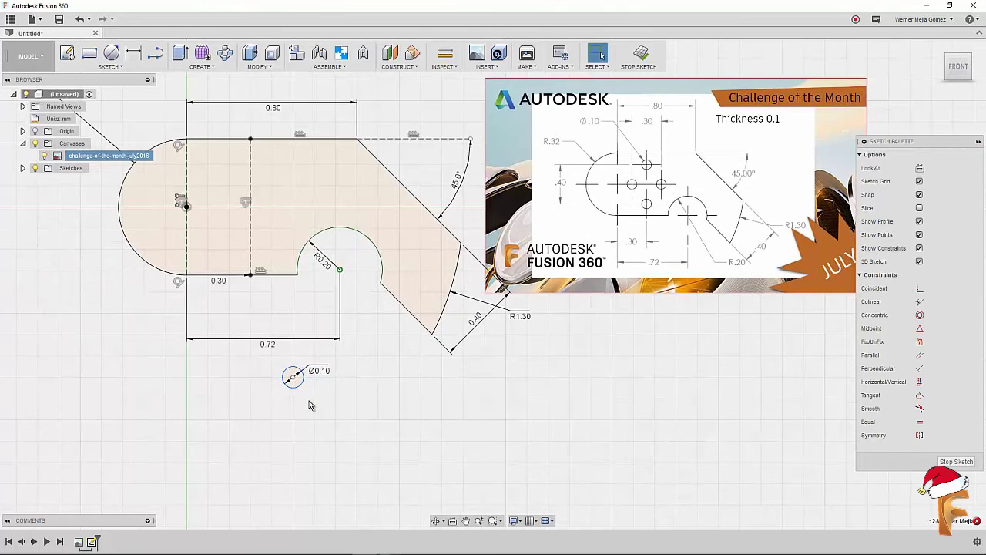
- Draw a 0.40 vertical line down from the circle's centre with a larger circle at its end
key(l)
click(293, 376)
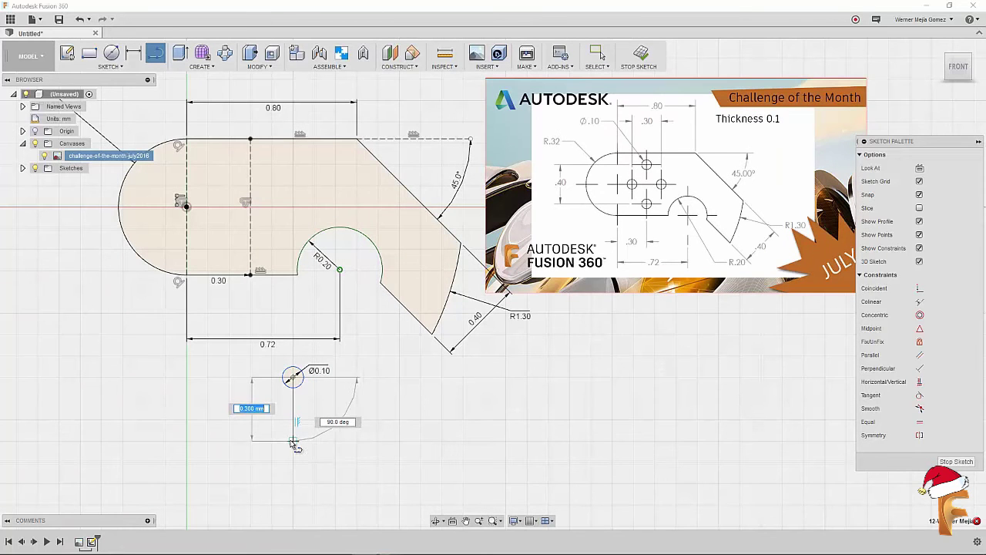
key(Return)
key(Escape)
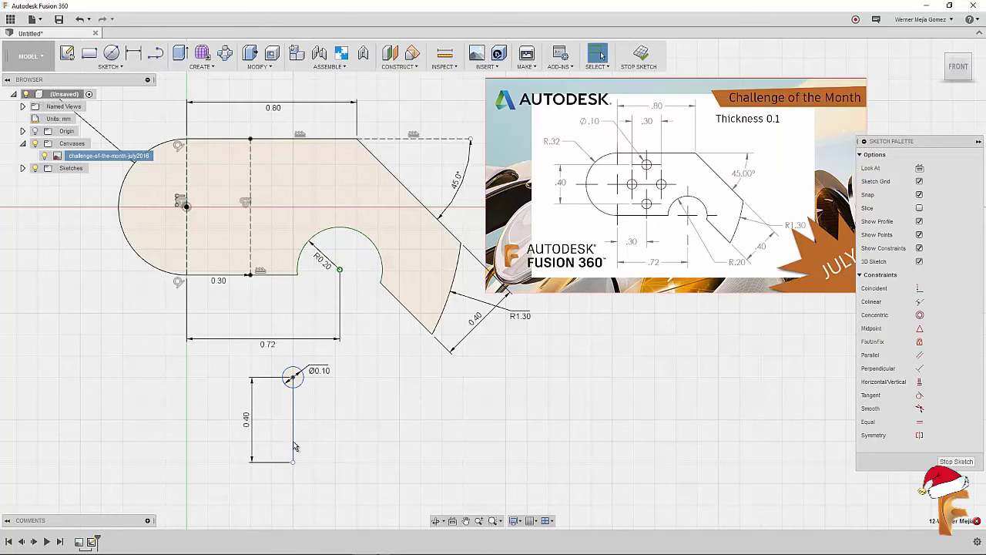
key(c)
click(293, 462)
click(319, 462)
key(Escape)
- Constrain the two circles to be equal in size
click(304, 399)
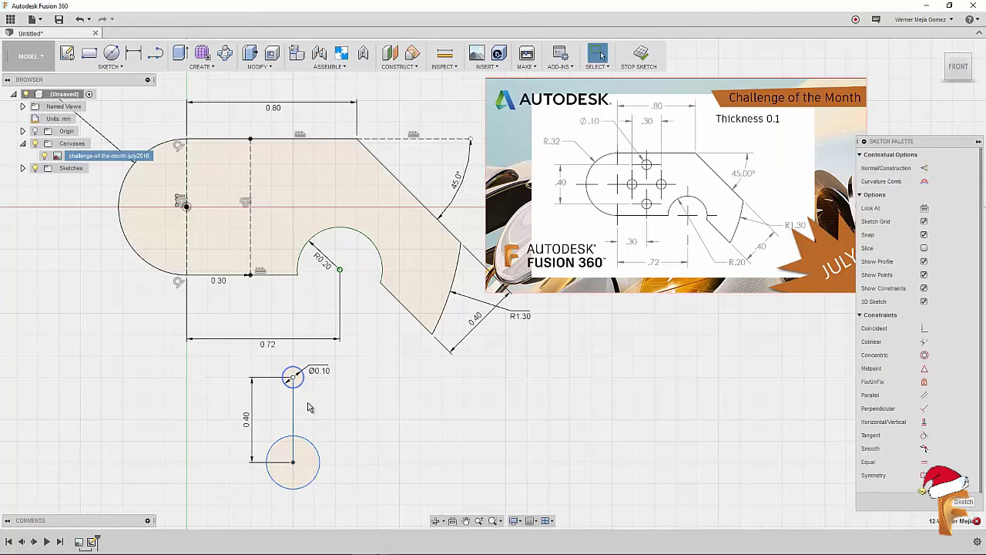
click(319, 456)
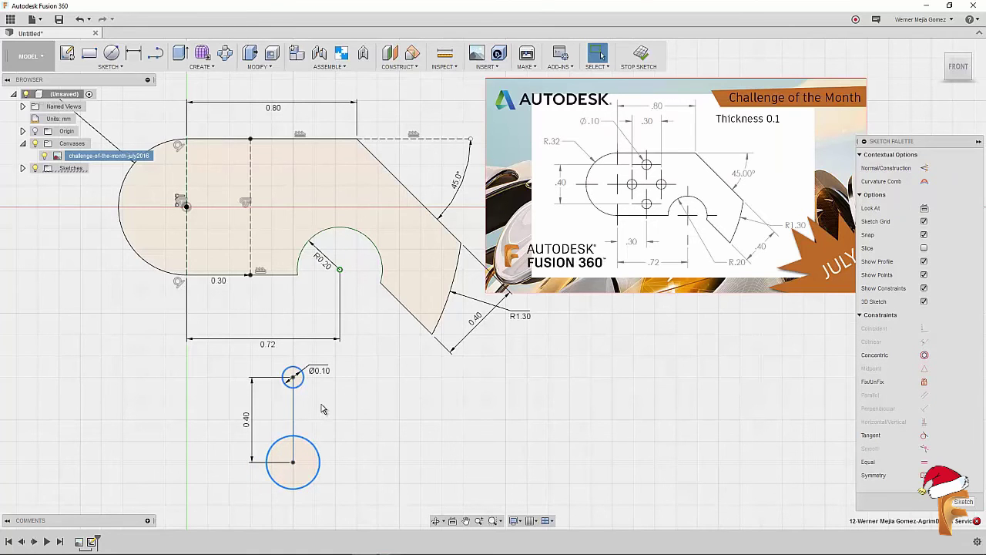
right_click(322, 412)
click(323, 335)
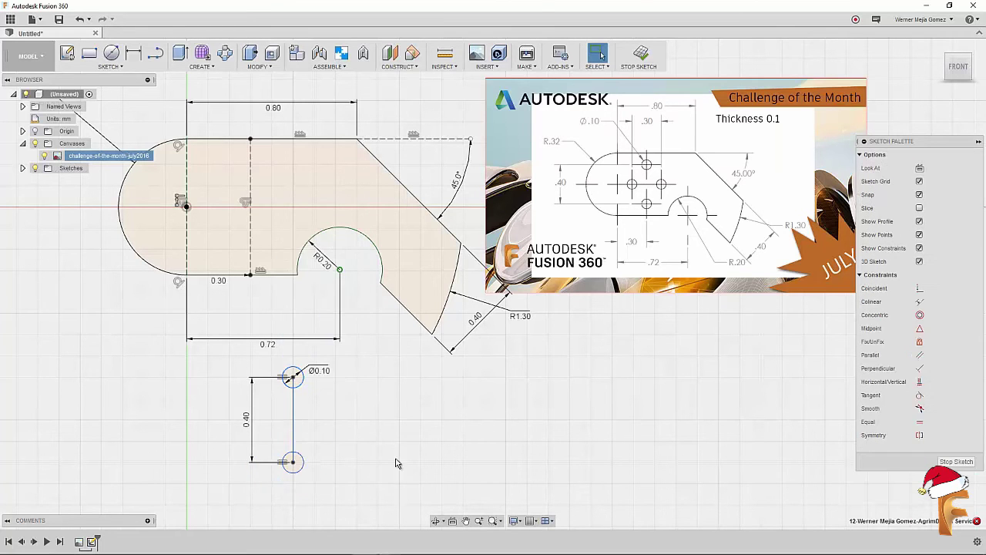
- Make the connecting line construction and centre it on the inner construction line with Midpoint
click(293, 417)
key(x)
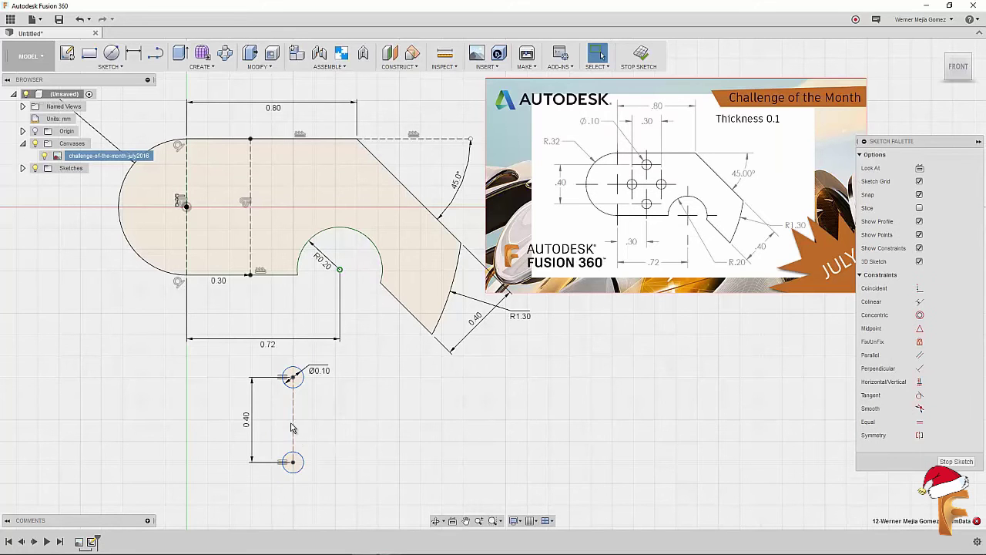
click(294, 422)
click(924, 355)
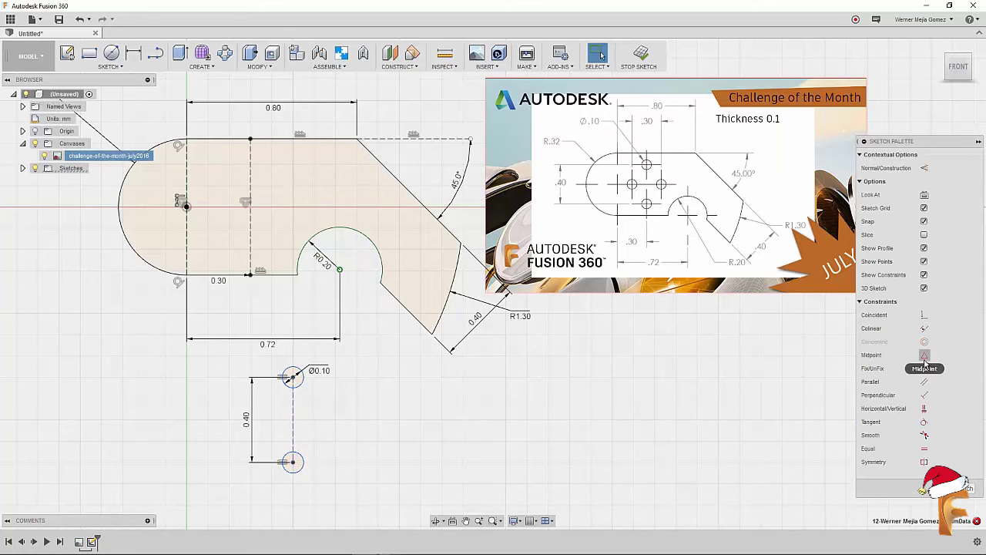
click(250, 221)
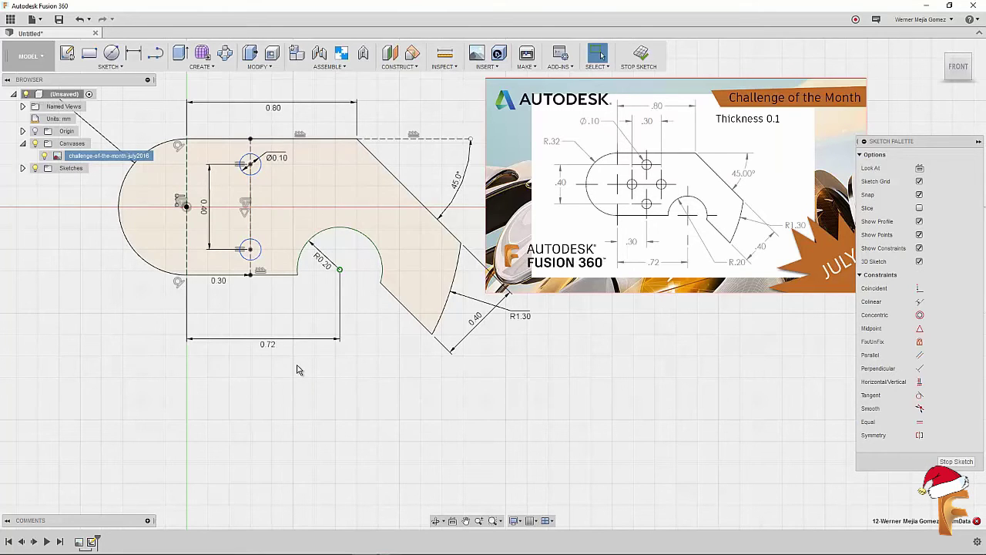
scroll(243, 242, up, 2)
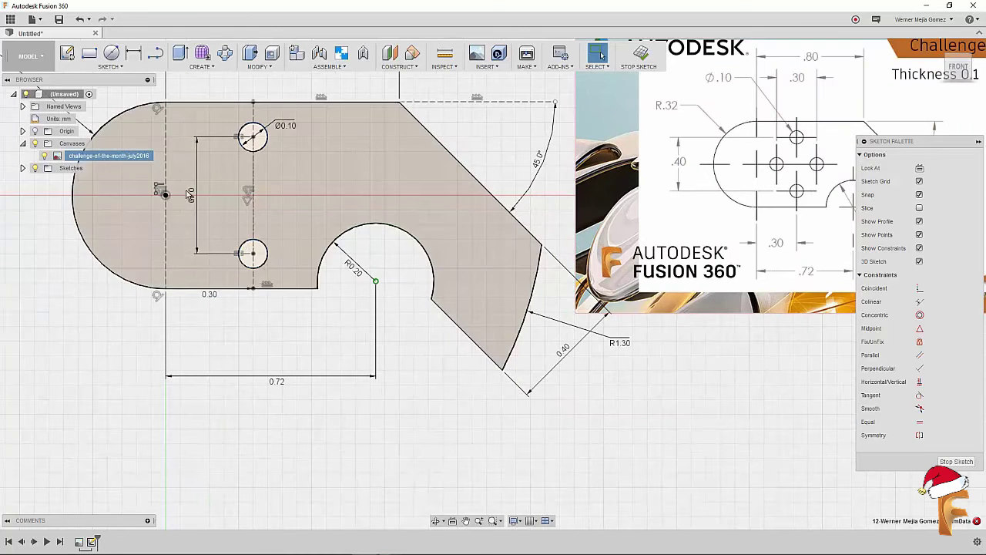
- Delete the lower circle and select its leftover centre point
click(256, 239)
key(Delete)
click(253, 253)
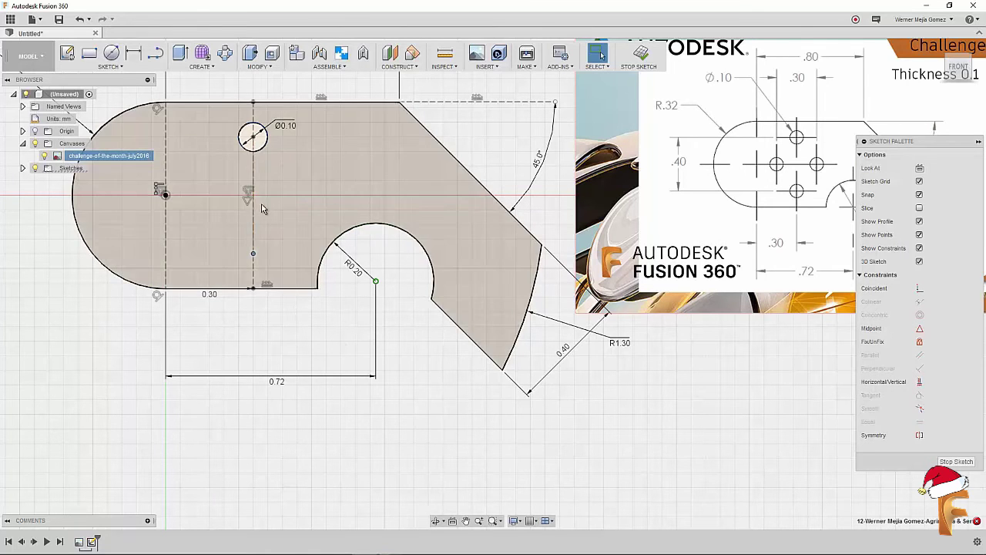
middle_drag(308, 345, 324, 385)
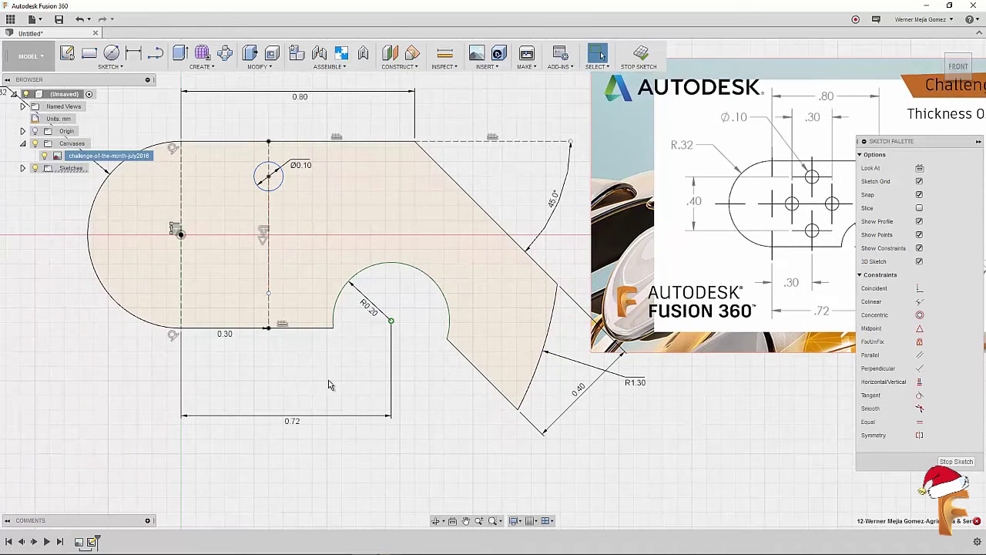
click(110, 66)
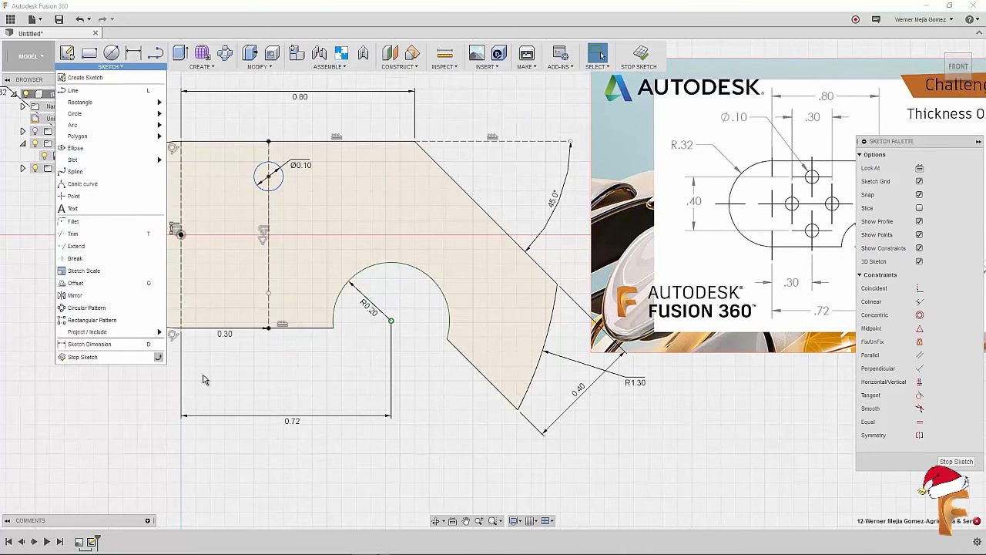
key(Escape)
scroll(276, 238, up, 3)
middle_drag(276, 238, 289, 265)
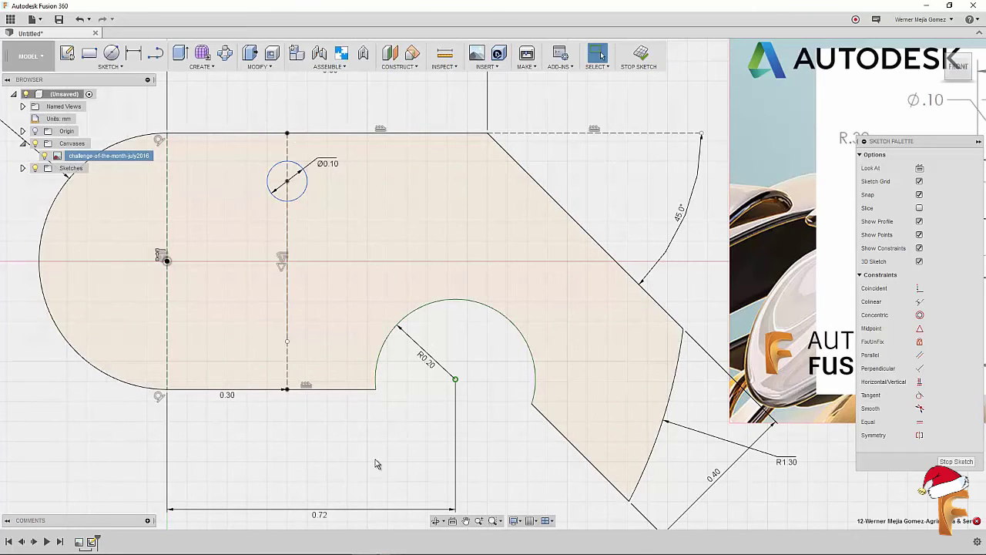
- Place a sketch point where the construction line crosses the horizontal axis
text(sp)
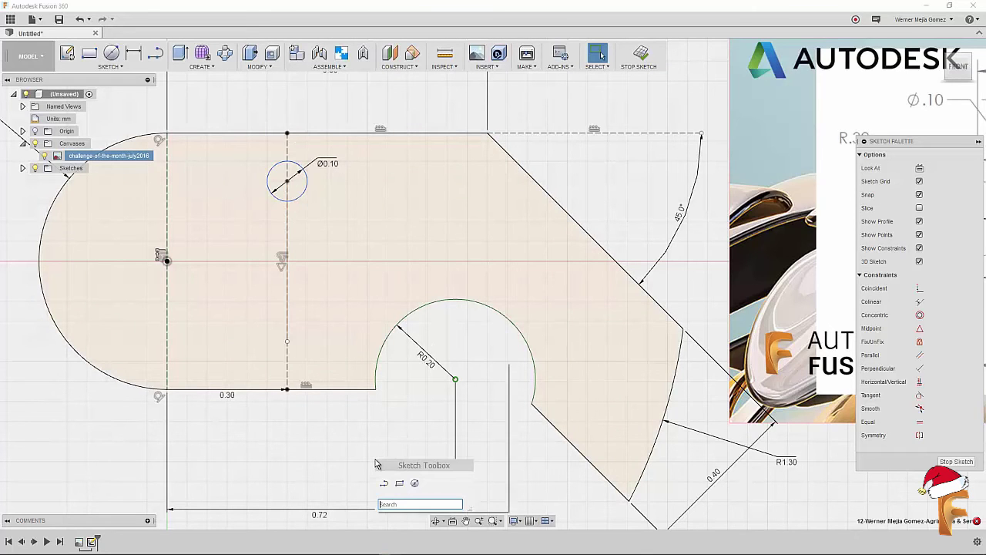
click(395, 368)
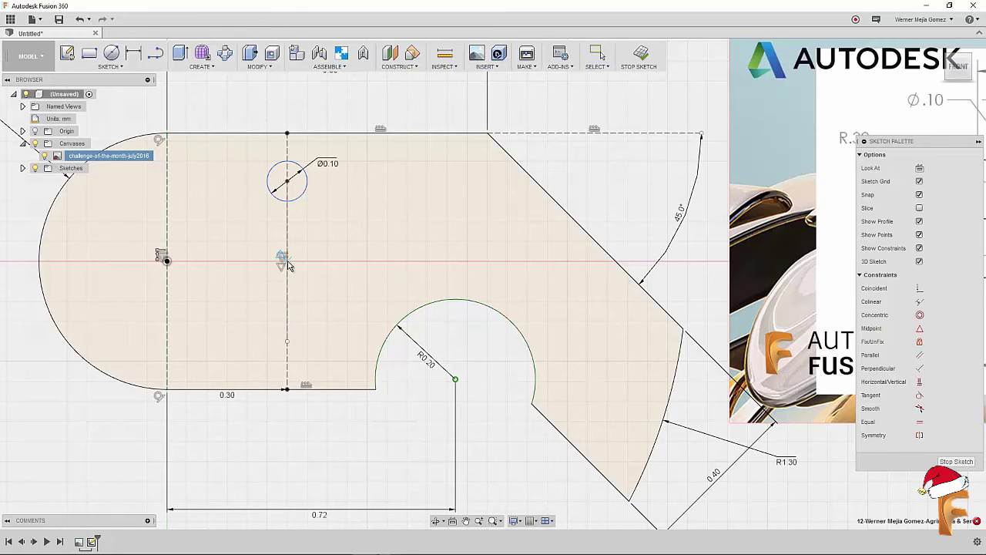
key(Escape)
- Circular-pattern the Ø0.10 circle into 4 copies around the new sketch point
click(300, 196)
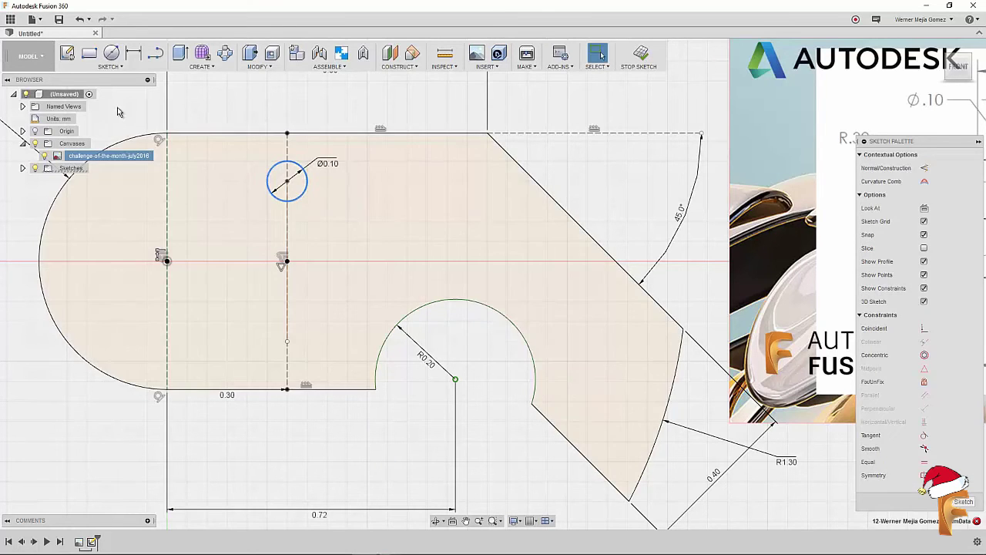
click(110, 67)
click(86, 307)
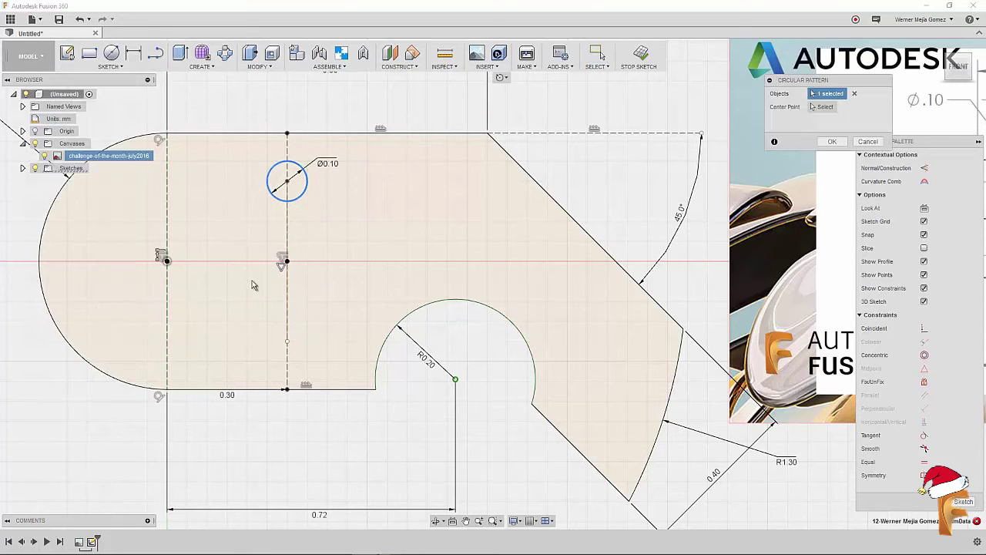
click(824, 108)
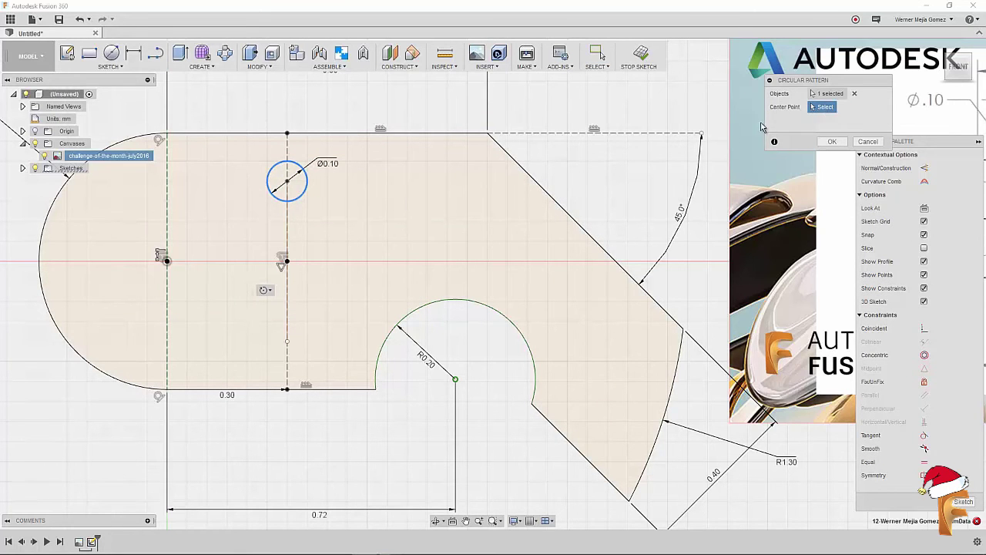
click(287, 261)
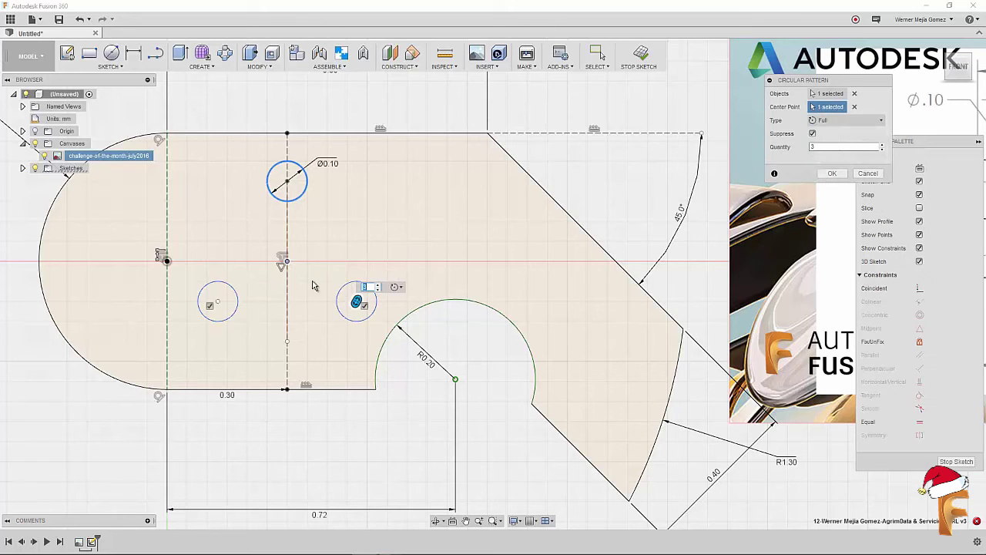
click(881, 144)
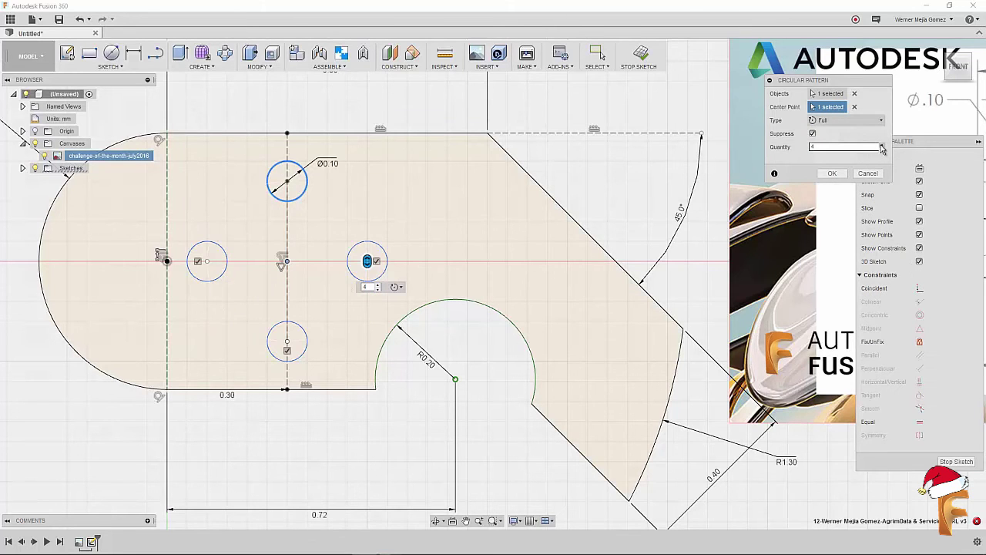
click(832, 173)
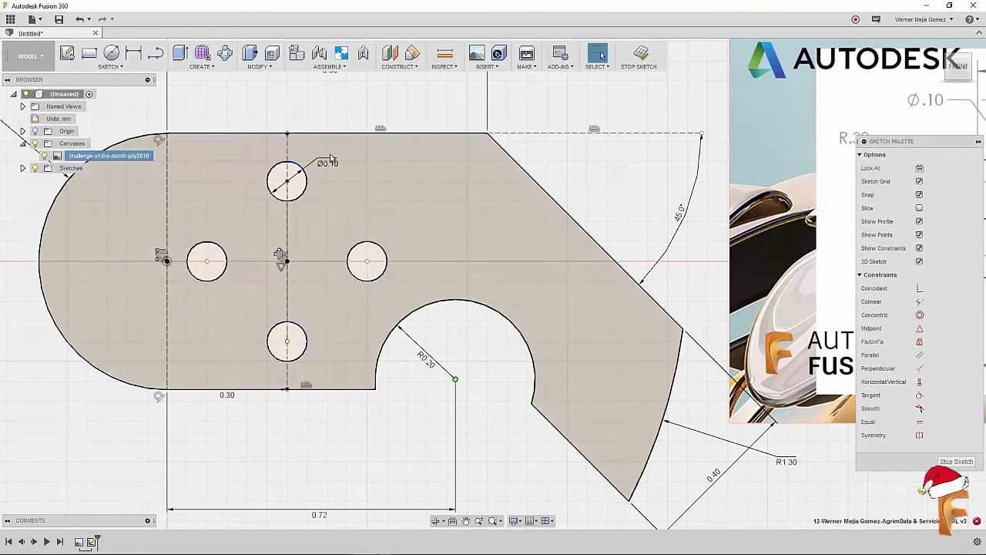
scroll(274, 251, up, 3)
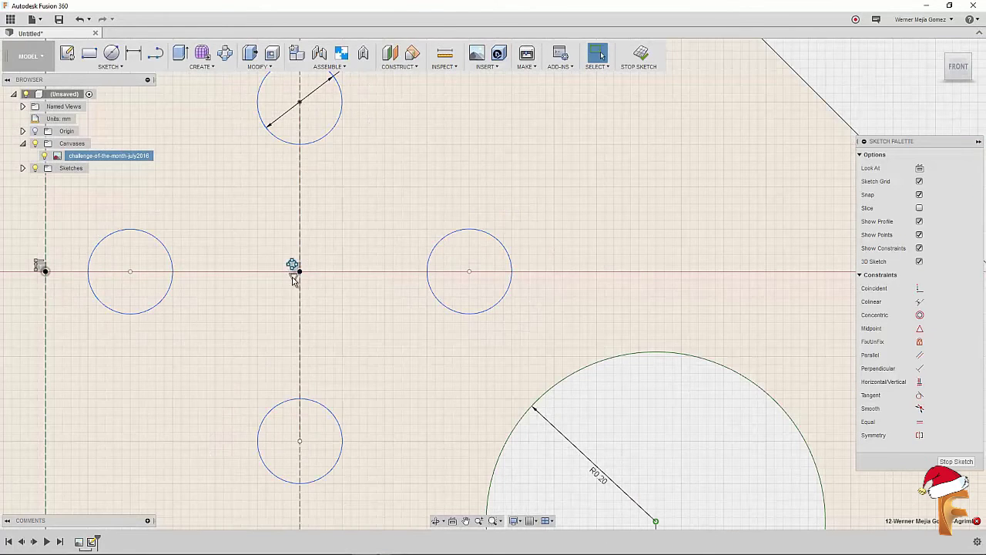
scroll(293, 268, down, 2)
scroll(301, 293, up, 2)
scroll(301, 293, down, 3)
scroll(301, 293, down, 2)
scroll(303, 299, up, 3)
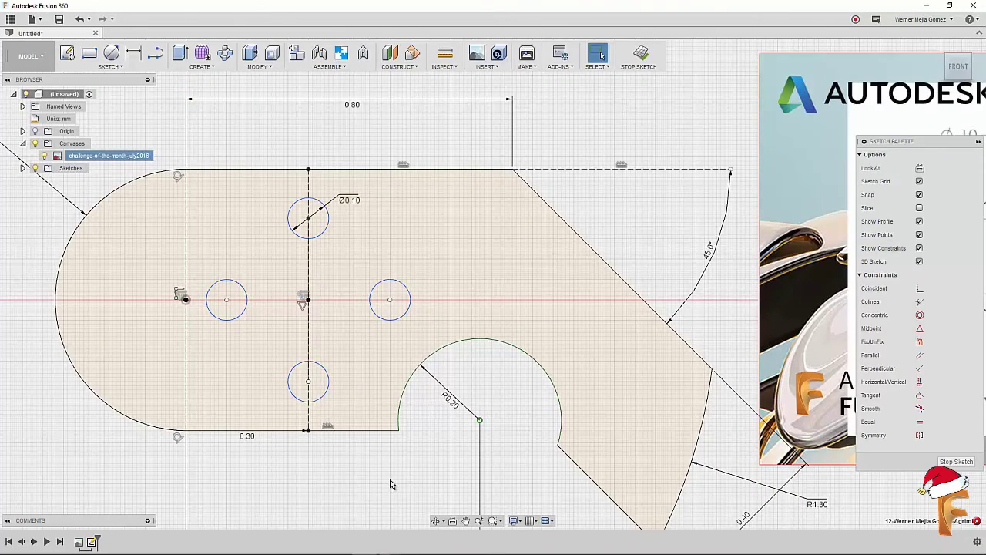
scroll(389, 476, down, 2)
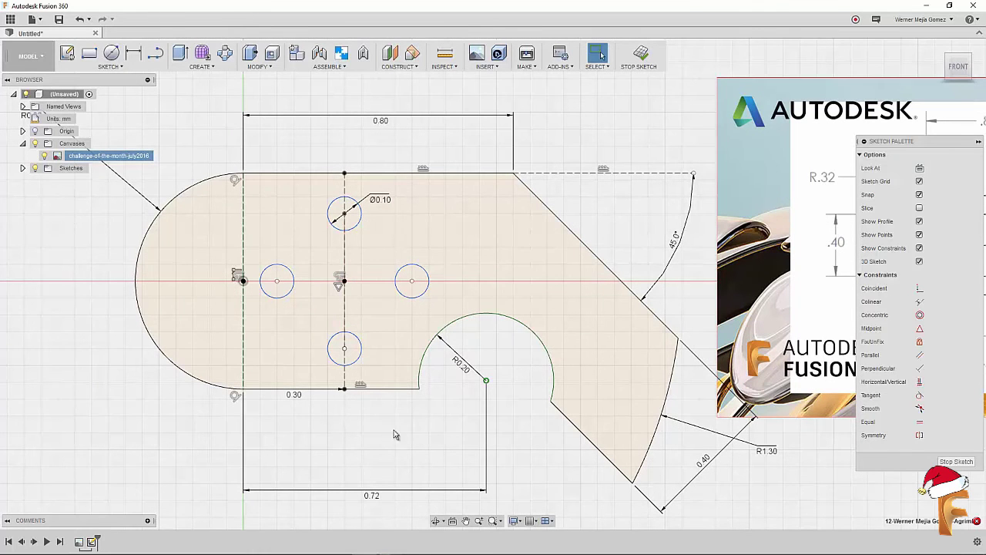
- Align the top and bottom hole centres vertically and the left and right centres horizontally
click(919, 381)
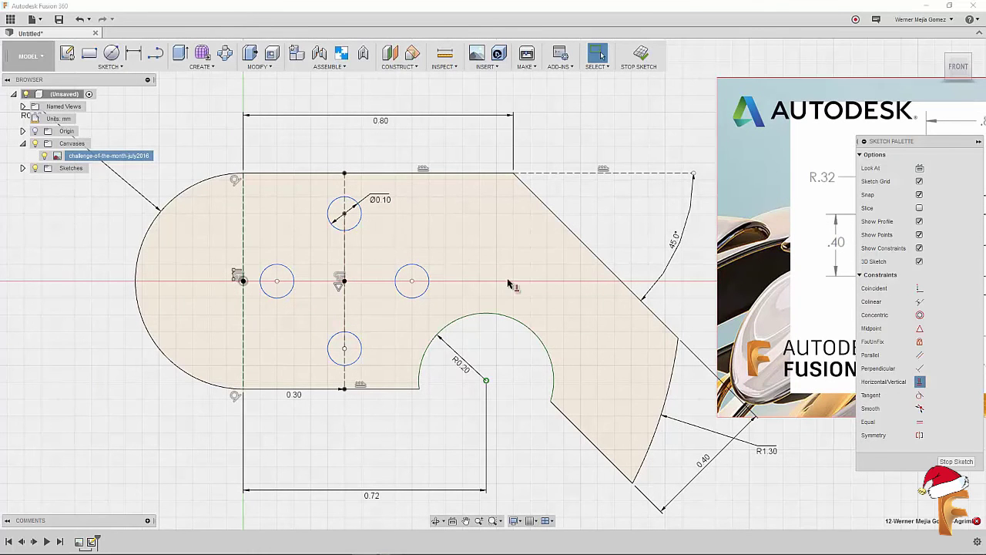
click(344, 212)
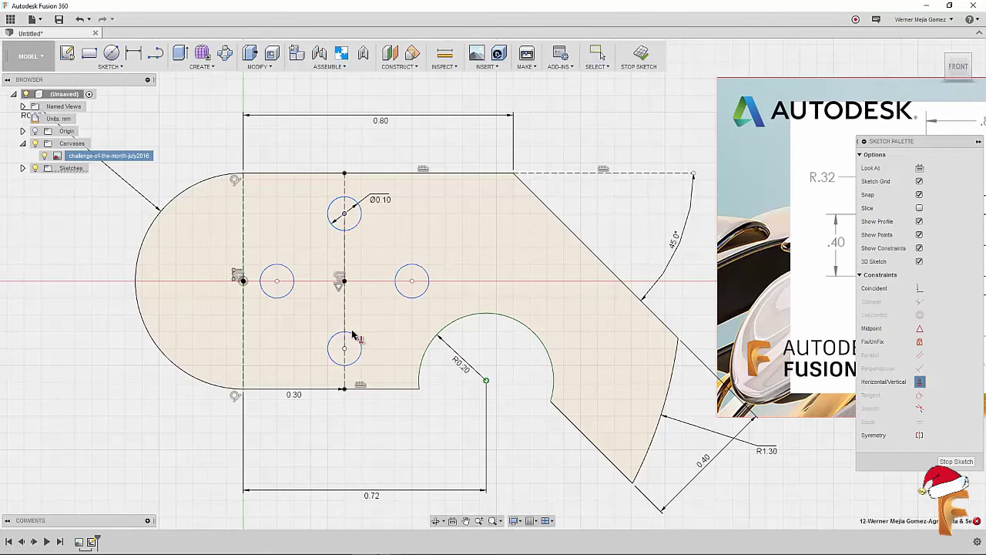
click(344, 350)
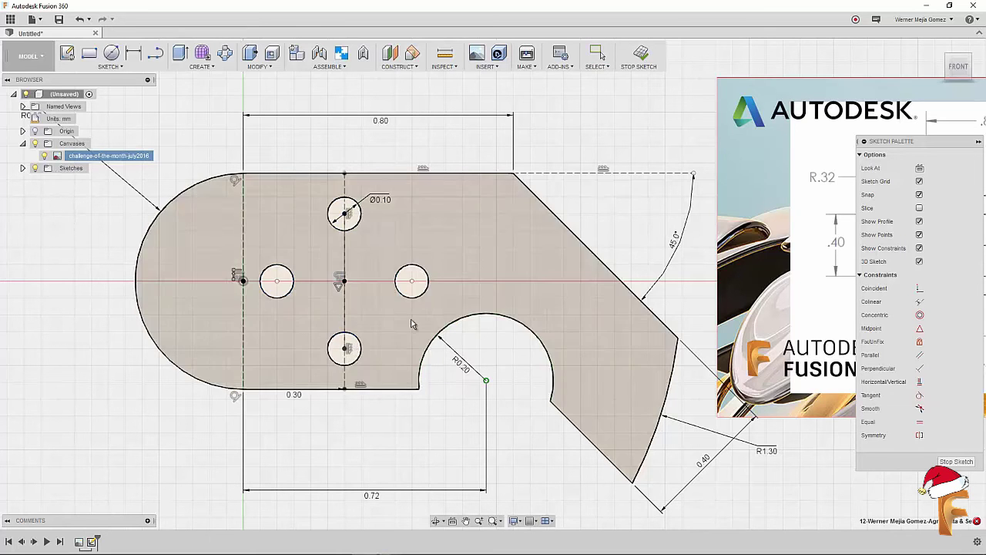
click(918, 385)
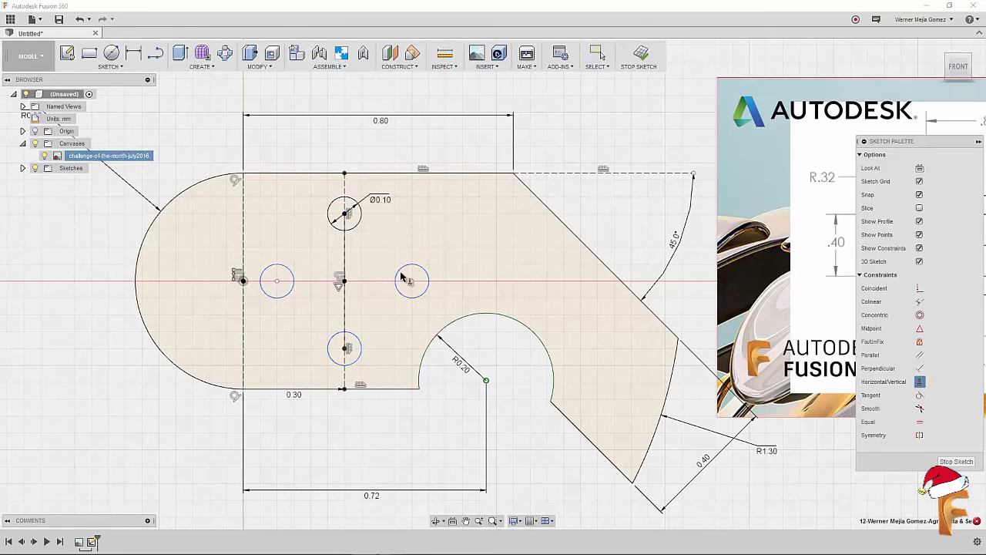
click(412, 281)
click(277, 281)
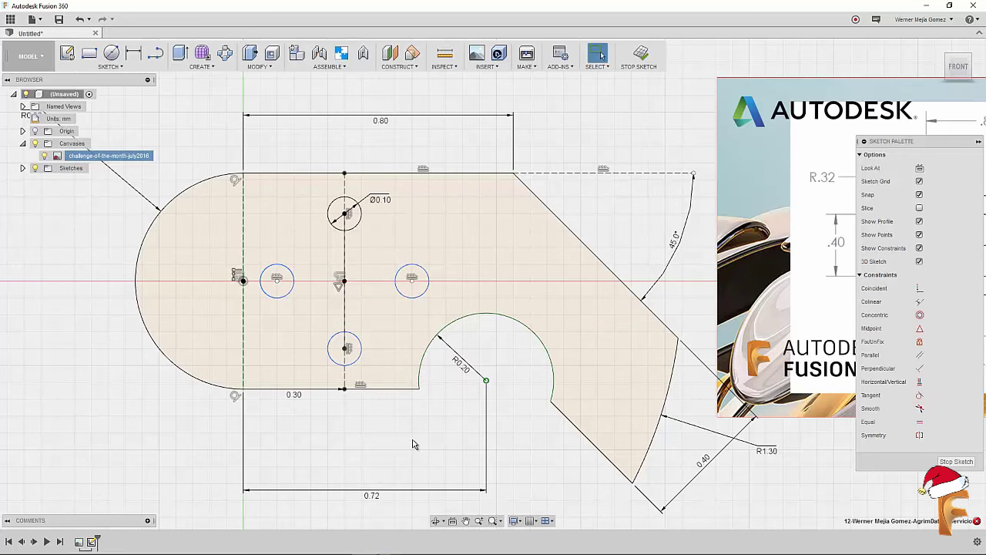
middle_drag(827, 295, 528, 320)
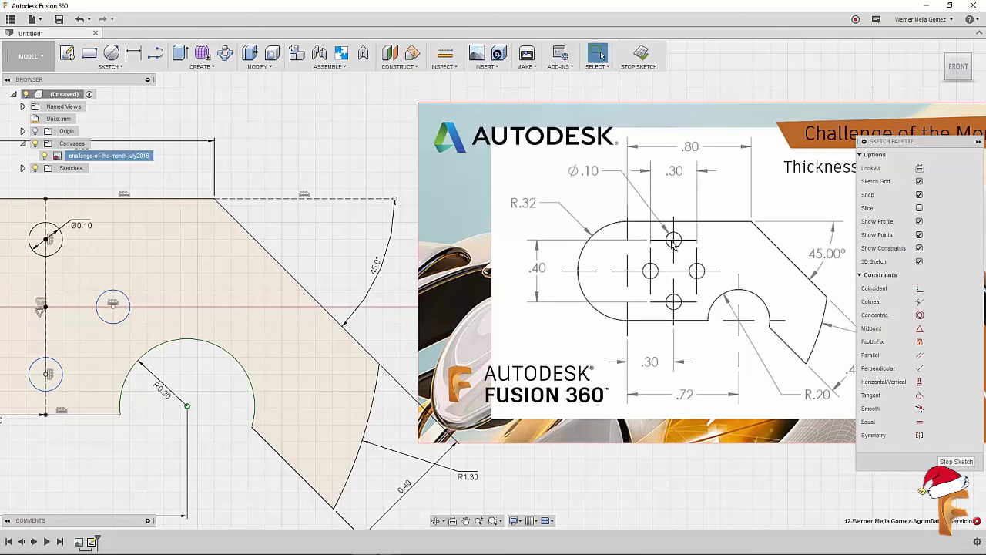
middle_drag(457, 362, 666, 355)
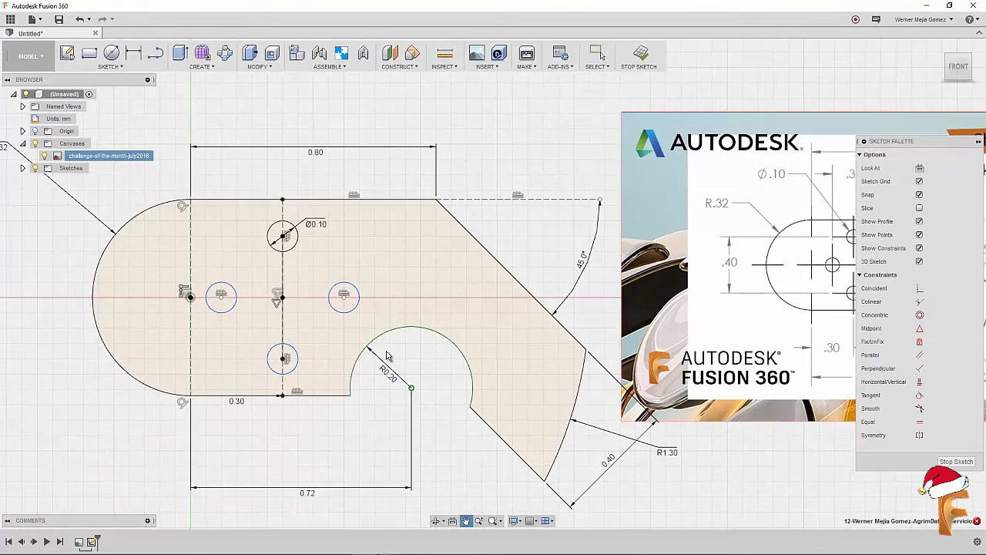
- Dimension the left and right hole centres 0.30 apart
key(t)
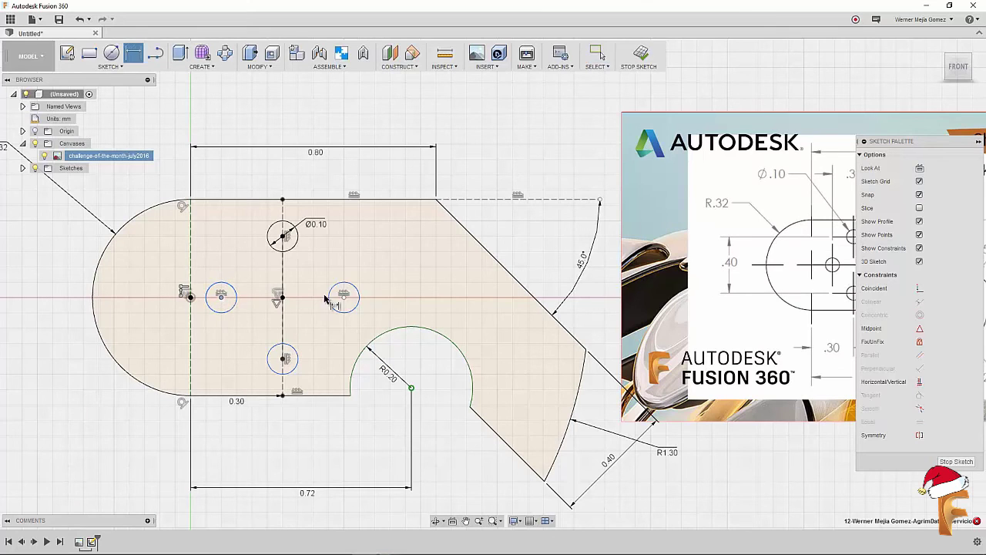
click(344, 302)
click(291, 192)
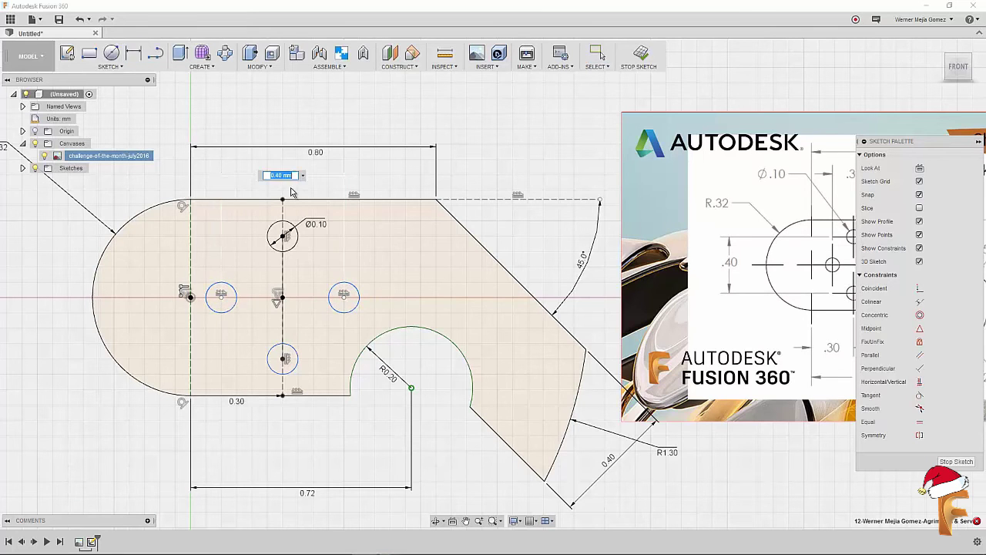
text(0.3)
key(Return)
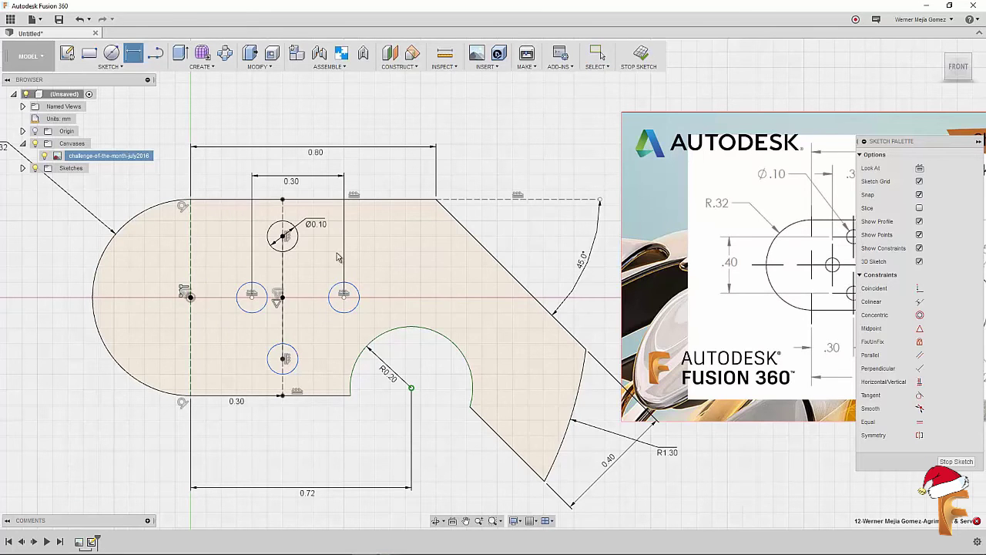
key(Escape)
- Draw a line between the side hole centres and constrain the centre point to its midpoint
key(d)
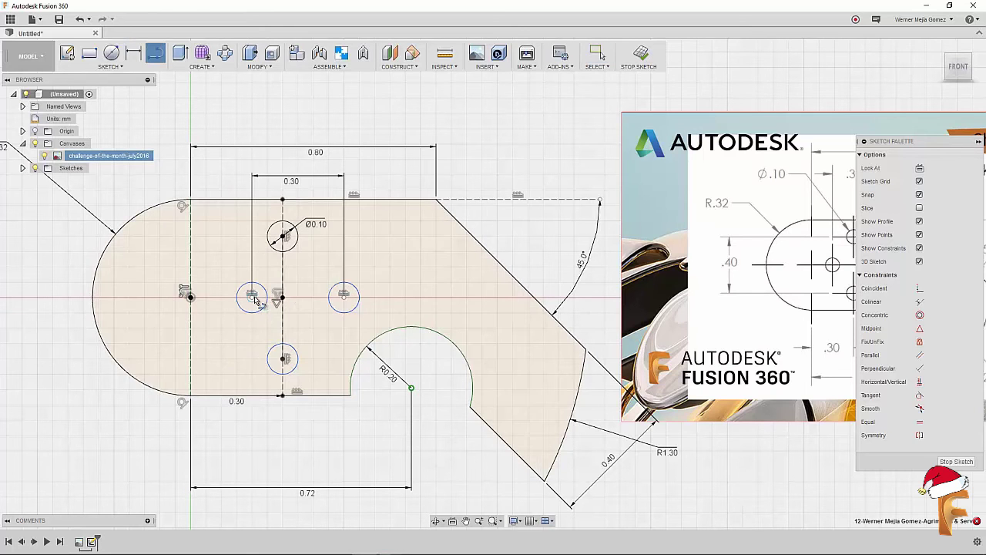
click(312, 298)
click(304, 339)
key(Escape)
click(315, 299)
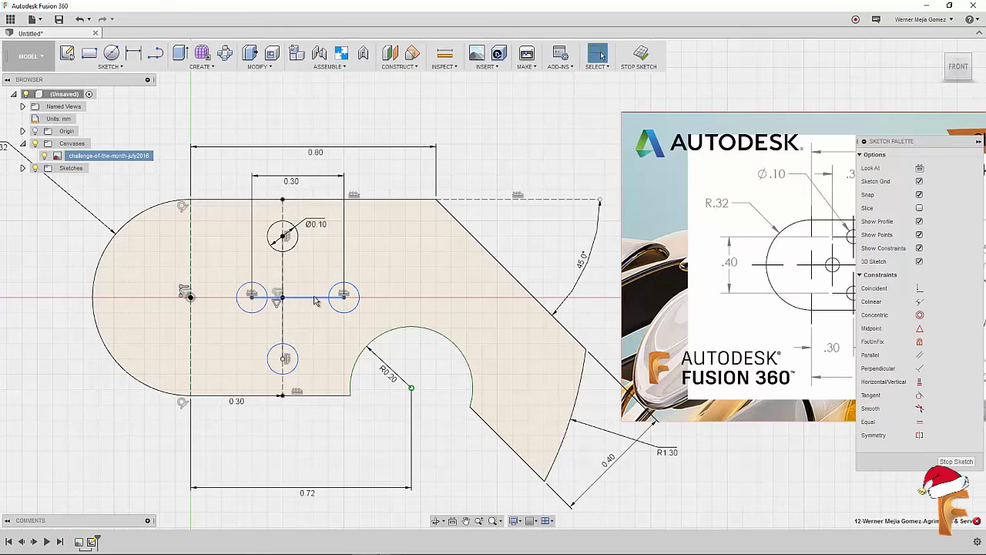
key(Delete)
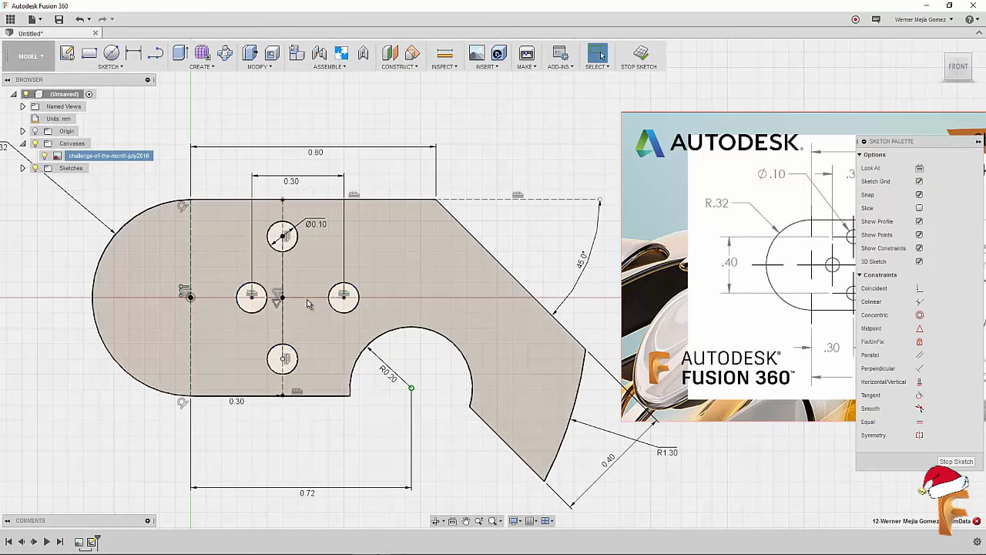
key(ctrl+z)
click(922, 355)
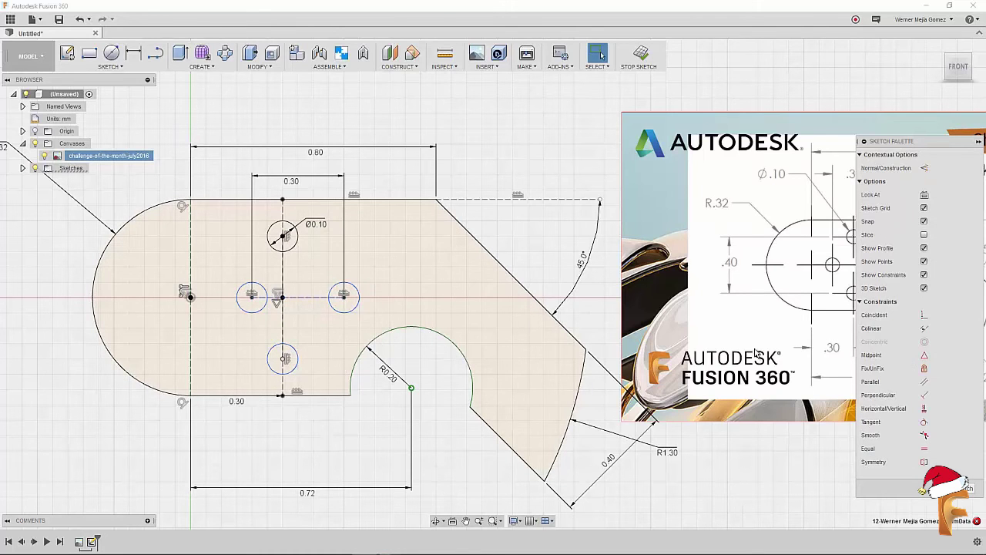
click(283, 295)
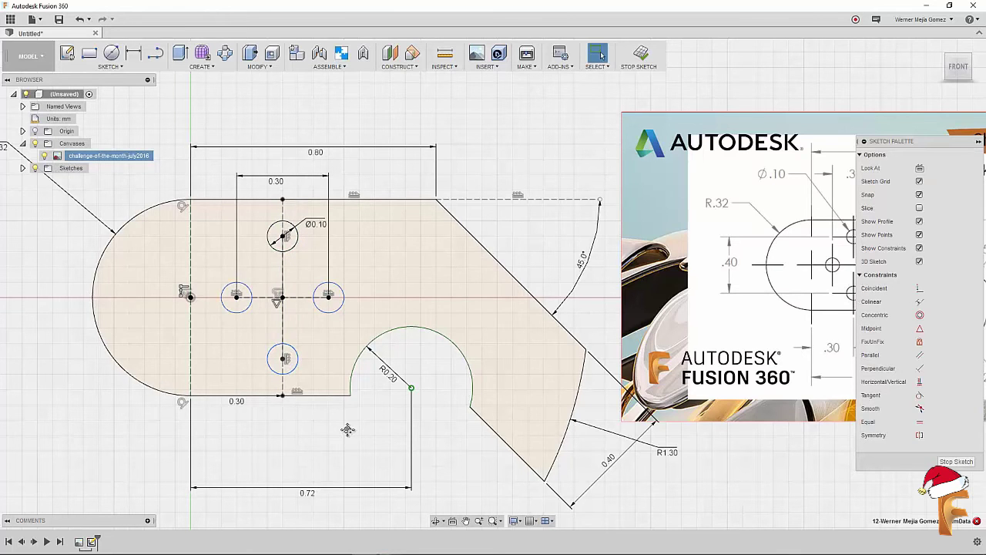
- Set the top-to-bottom hole spacing dimension to 0.40
middle_drag(347, 429, 223, 428)
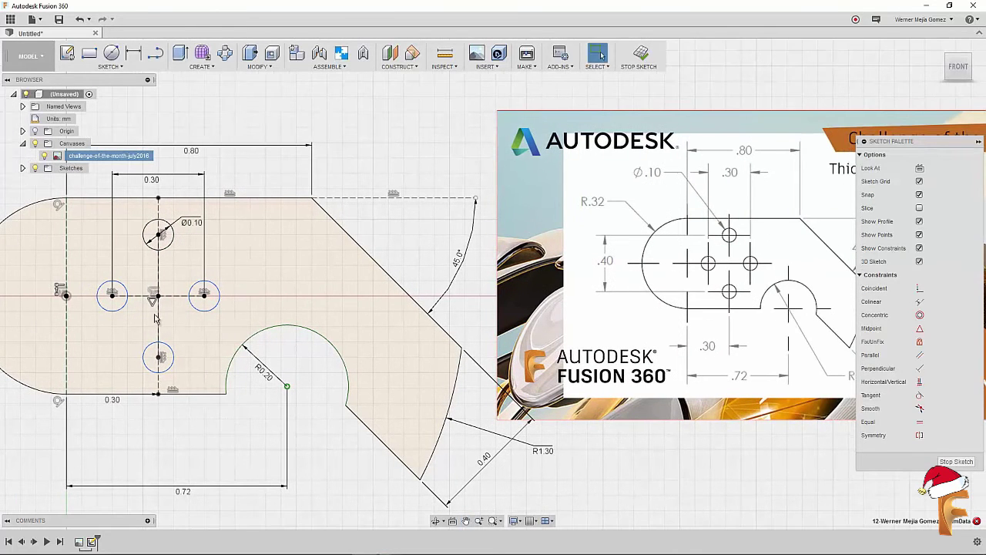
middle_drag(154, 317, 202, 317)
key(l)
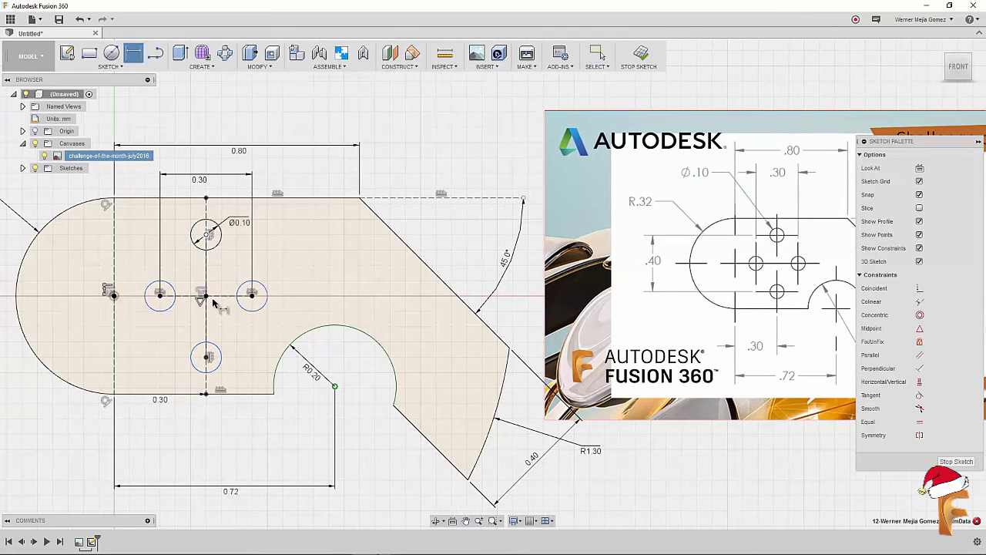
scroll(231, 339, down, 2)
middle_drag(90, 335, 150, 337)
drag(199, 337, 158, 316)
double_click(158, 314)
text(4)
key(Return)
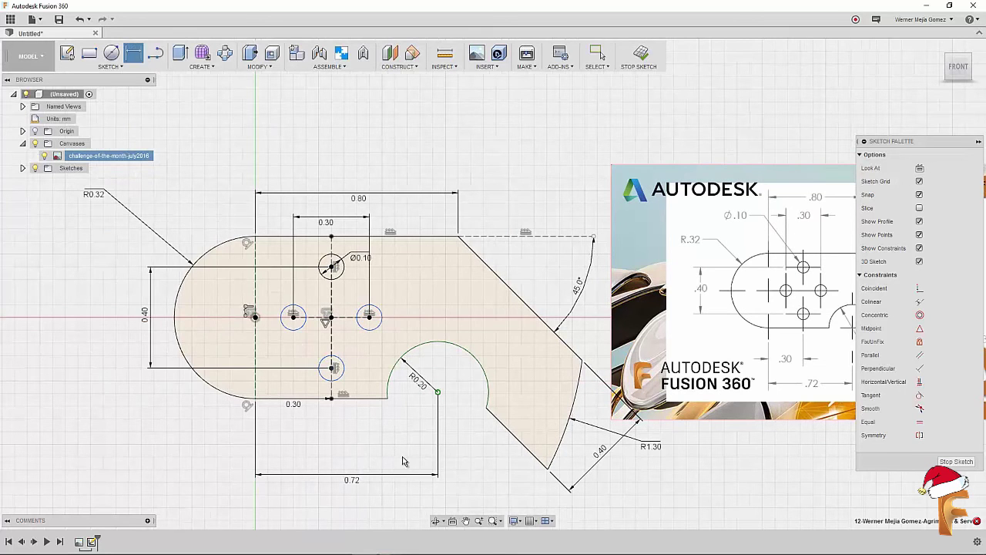
scroll(403, 461, down, 2)
key(Escape)
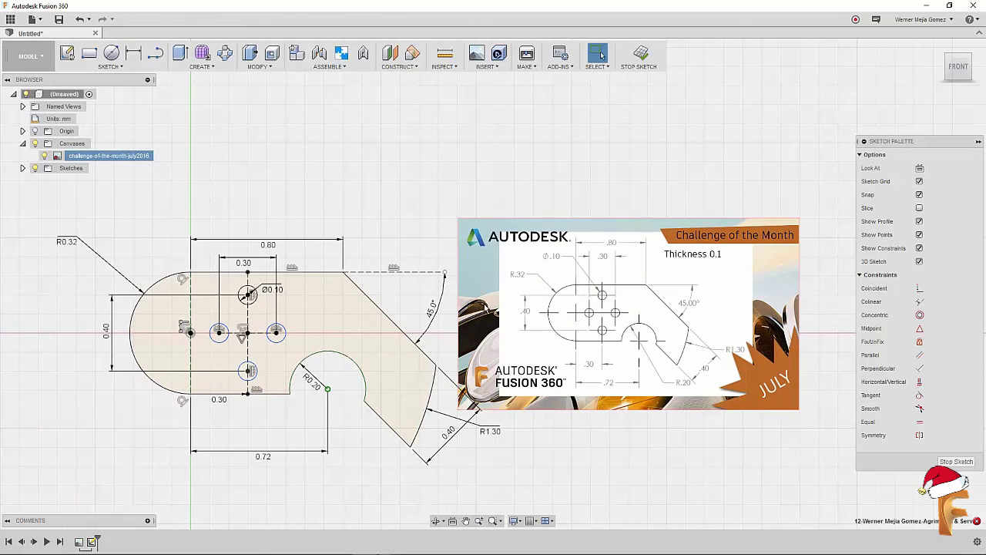
- Stop the sketch and start an Extrude
click(638, 53)
key(e)
scroll(297, 256, up, 3)
scroll(304, 265, up, 2)
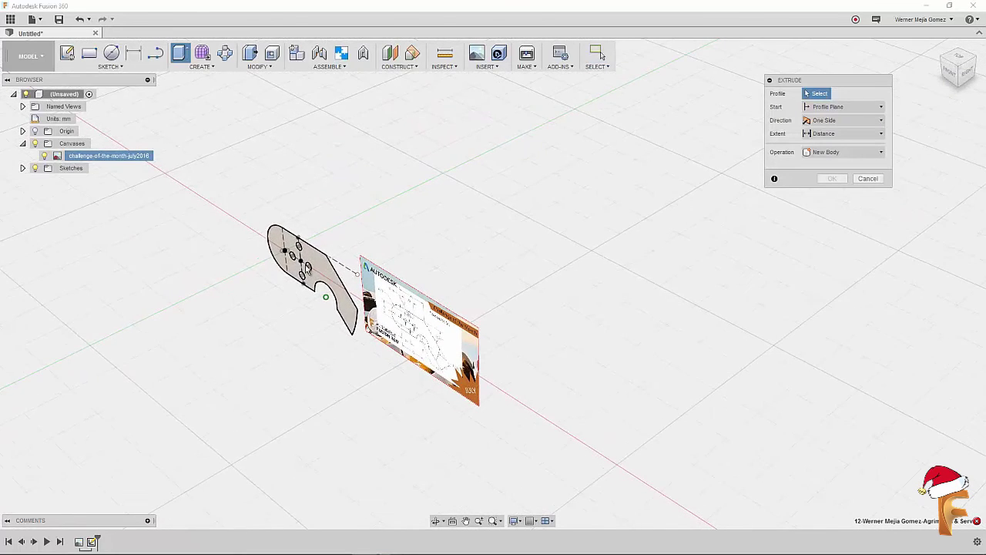
- Extrude the plate profile symmetrically, whole length 0.1 mm
click(306, 265)
scroll(293, 297, up, 3)
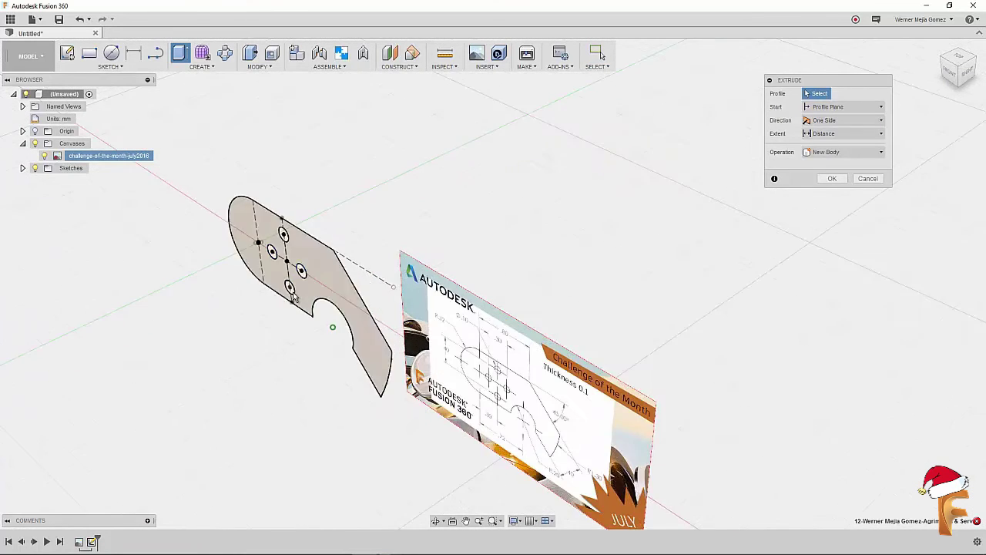
scroll(294, 298, up, 2)
click(362, 260)
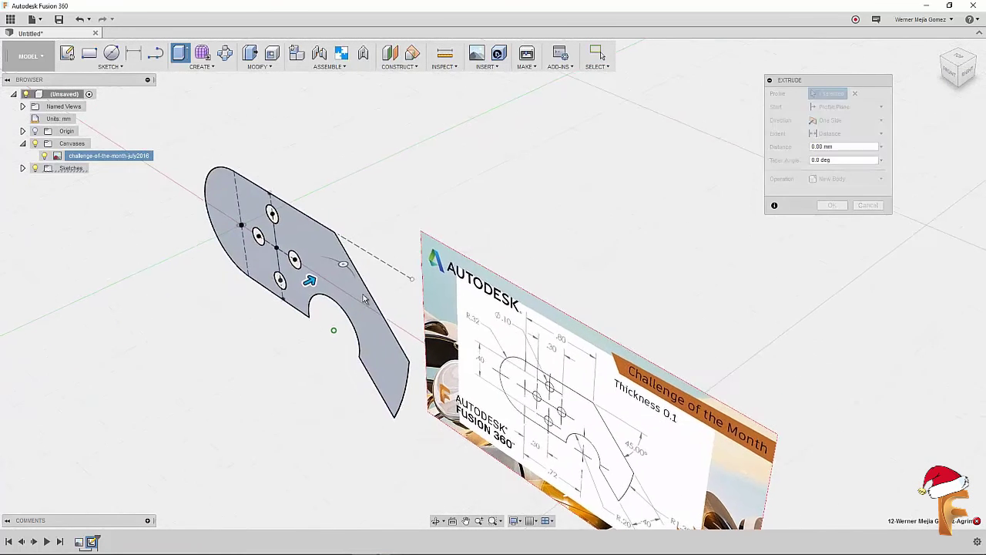
drag(307, 281, 338, 267)
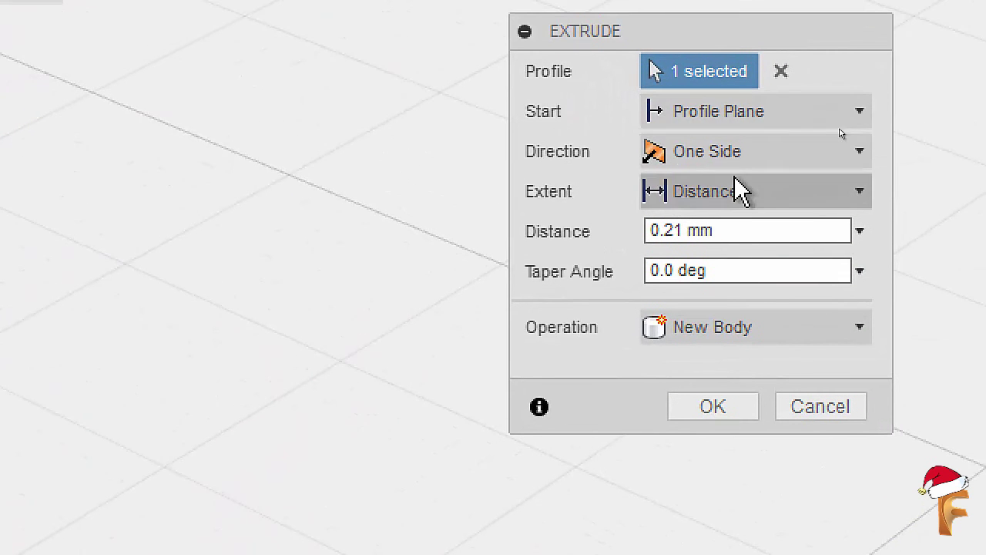
click(732, 154)
click(704, 276)
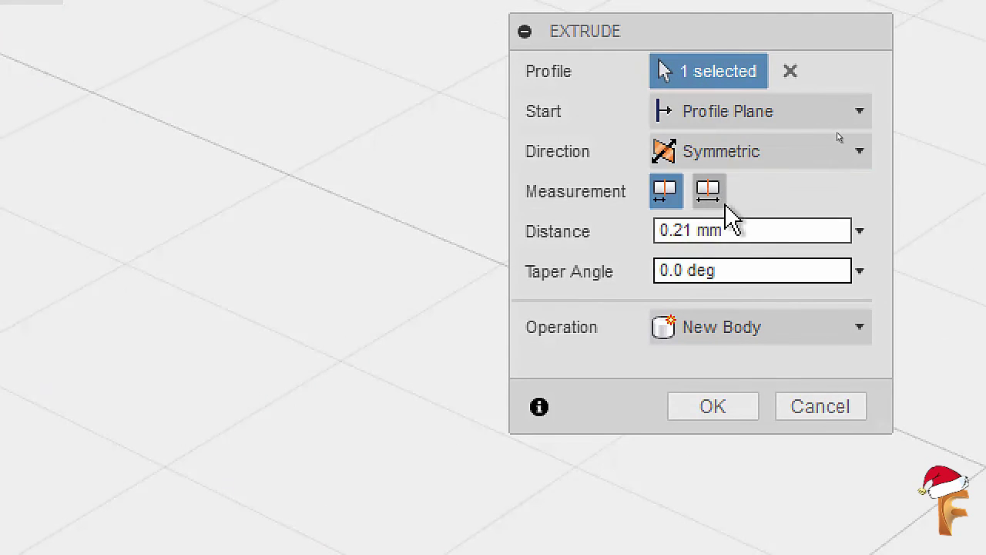
click(709, 194)
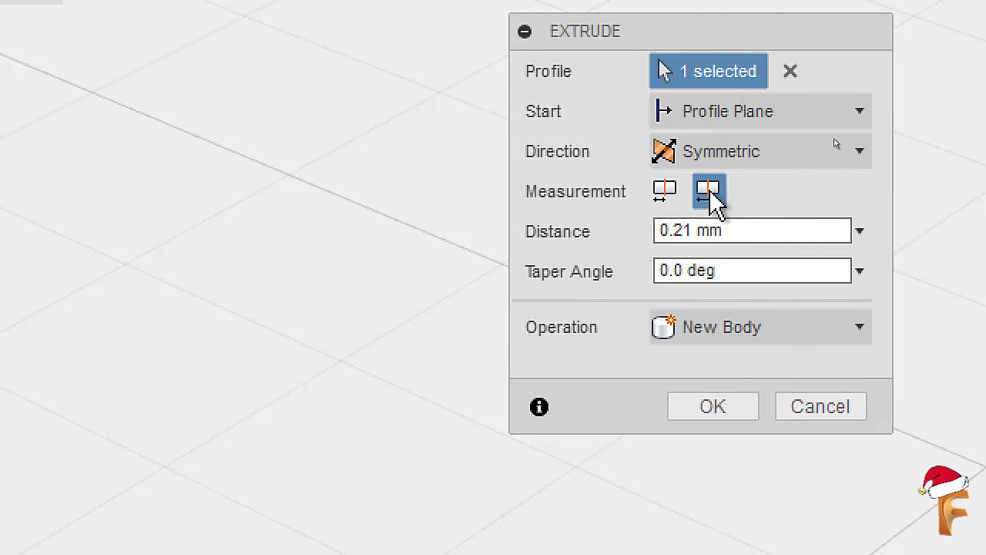
click(732, 231)
text(.1)
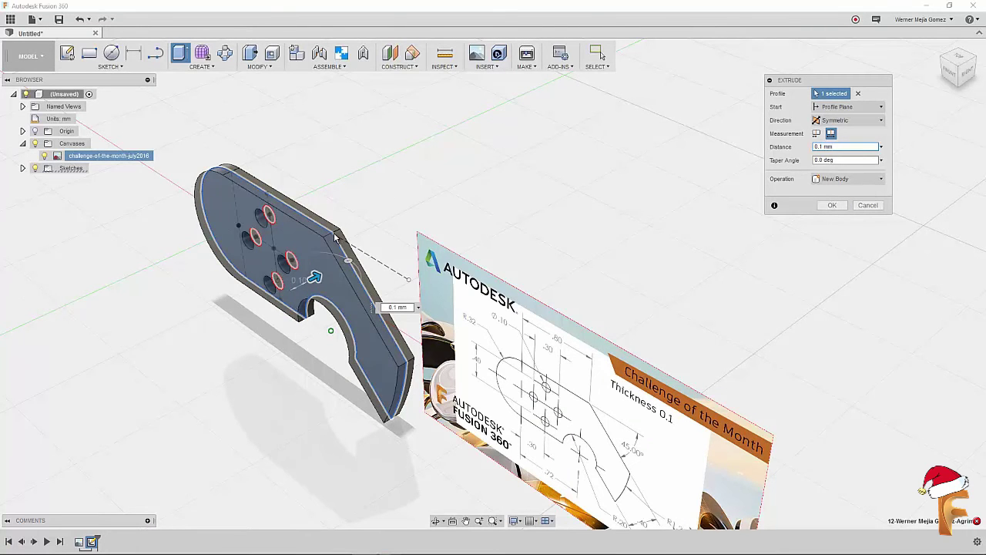
click(829, 206)
mouse_move(959, 68)
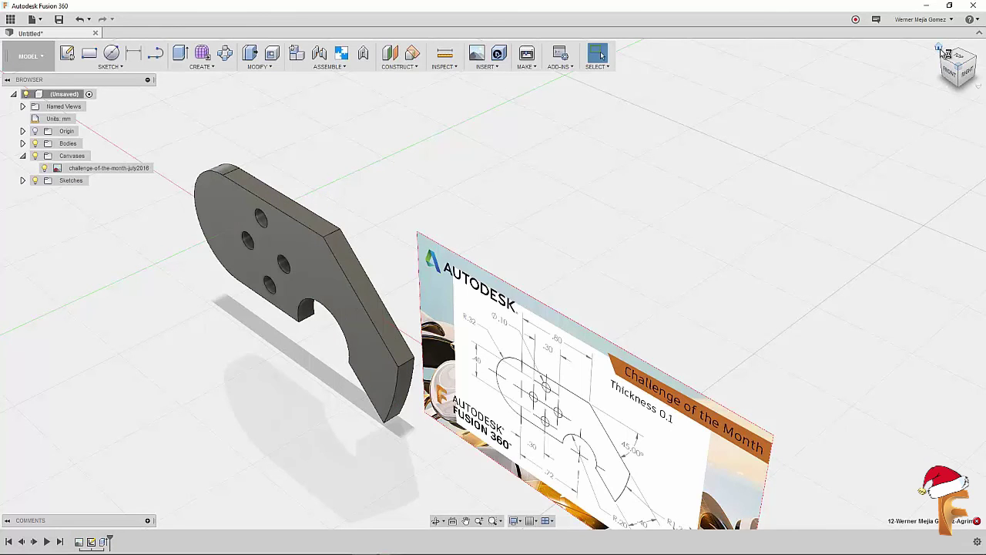
- Show the plate from the FRONT view, then bring up the Appearance library
click(950, 69)
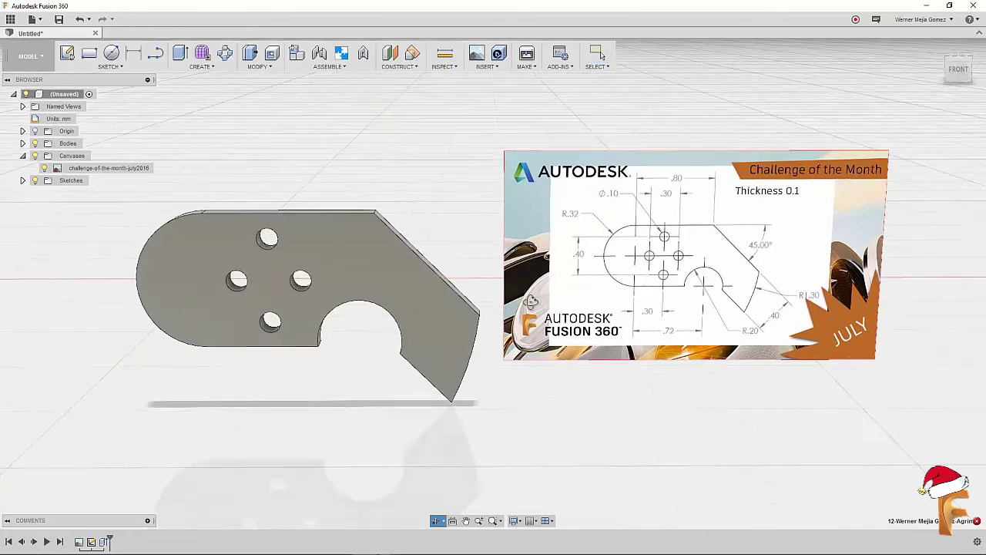
shift+middle_drag(530, 302, 537, 297)
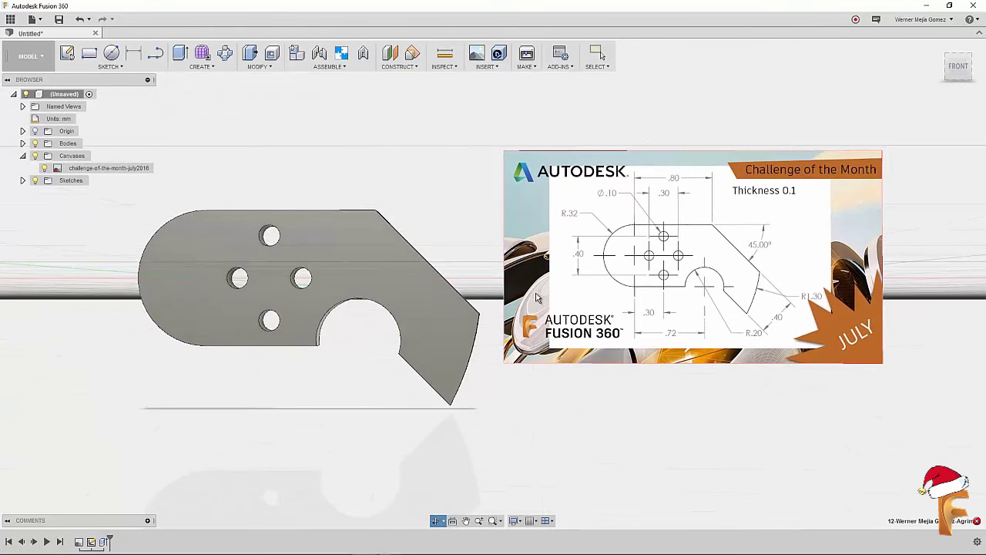
key(Escape)
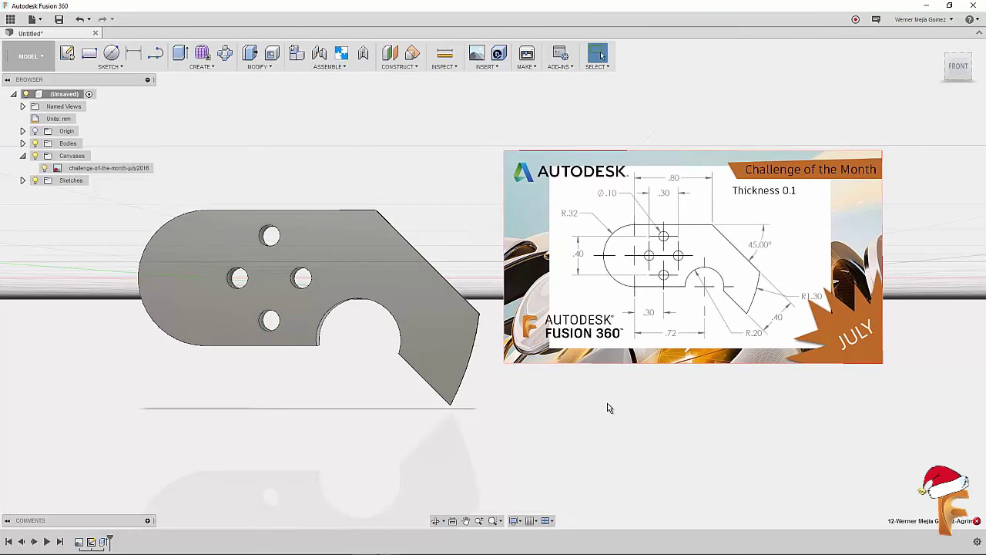
key(a)
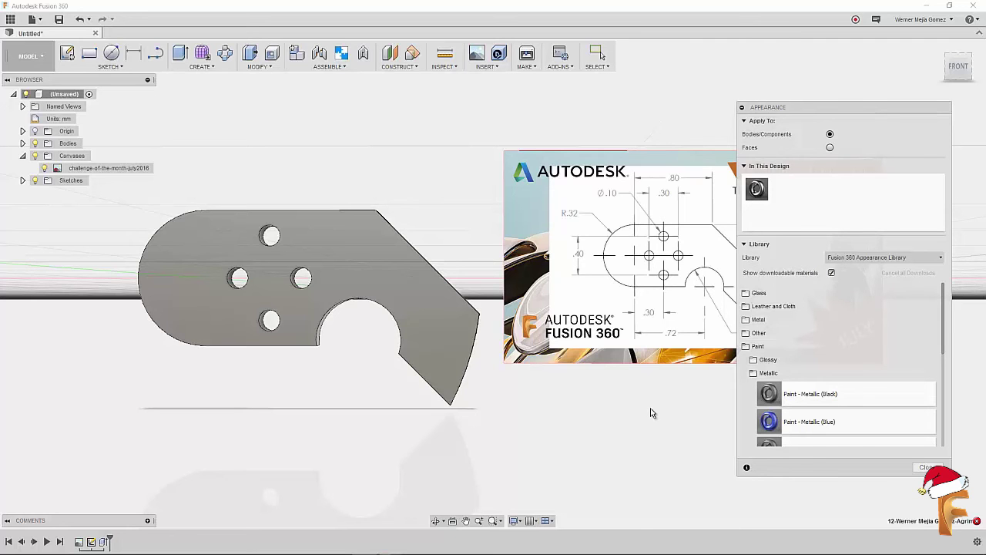
- Apply Paint - Metallic (Red) to the plate and switch to the Render workspace
shift+middle_drag(483, 376, 484, 377)
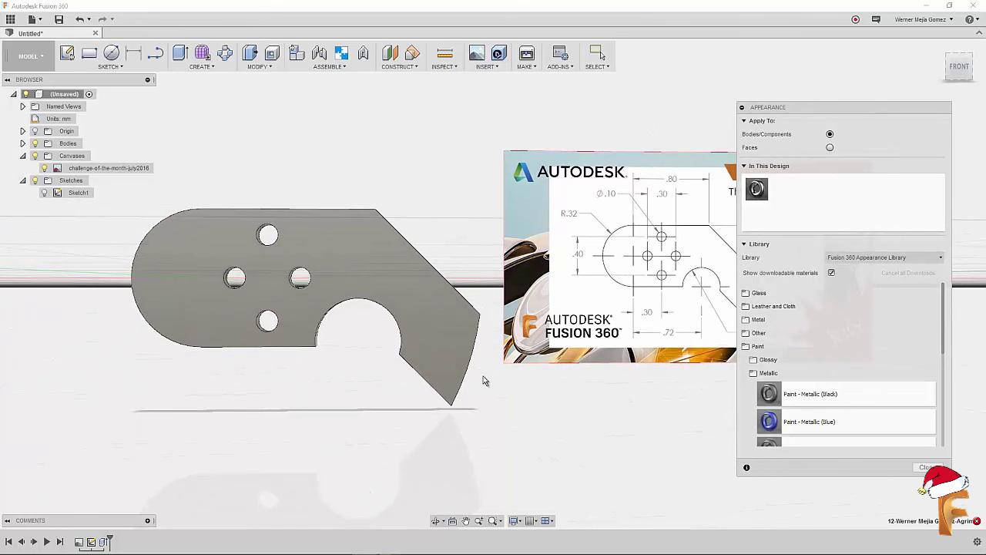
scroll(866, 377, down, 3)
scroll(866, 378, up, 3)
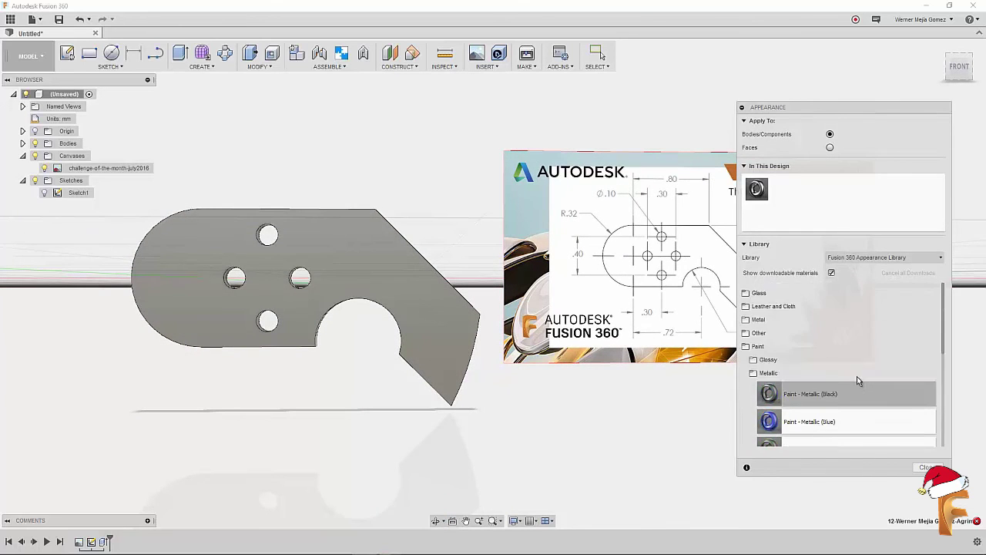
click(774, 375)
click(763, 348)
click(763, 348)
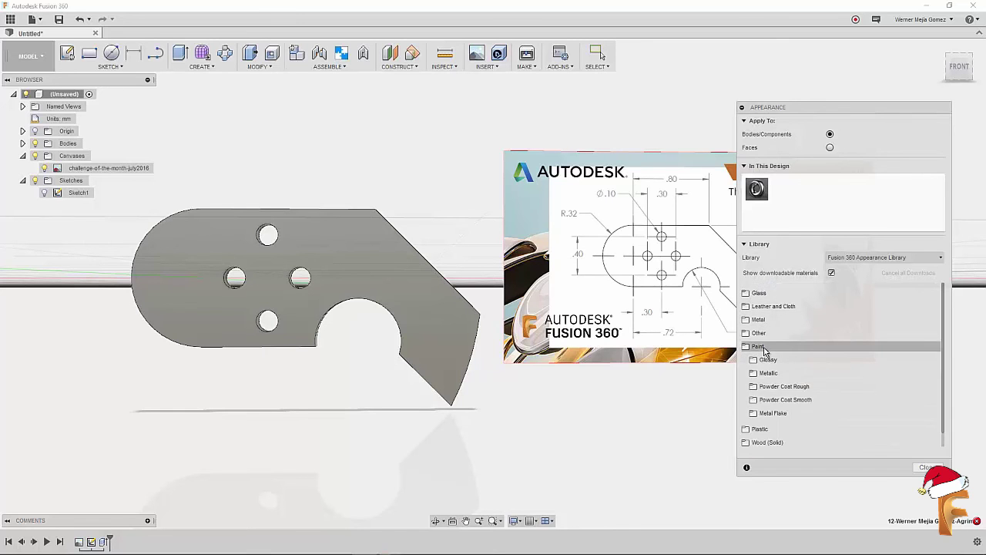
click(774, 376)
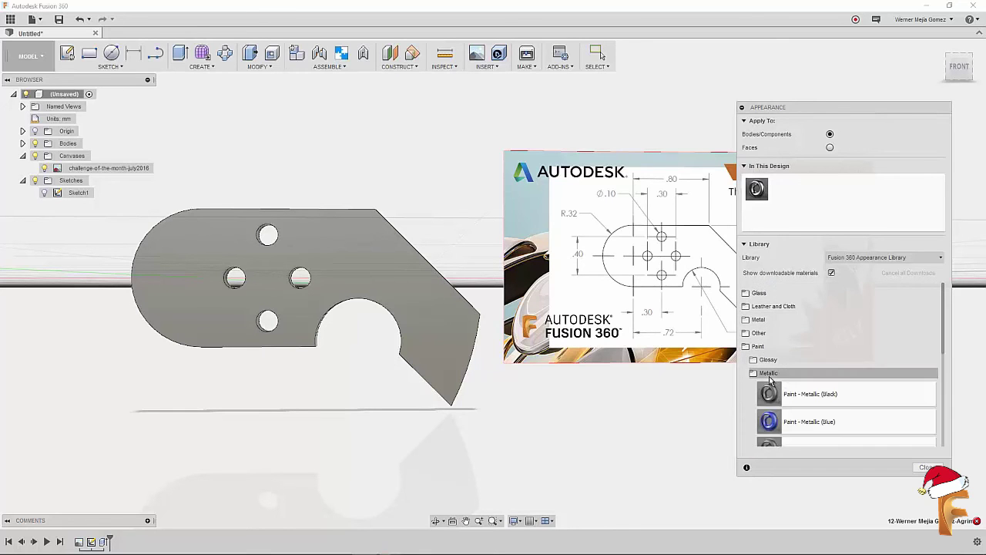
scroll(803, 379, down, 2)
scroll(808, 393, down, 3)
mouse_move(803, 345)
mouse_down()
mouse_move(774, 353)
mouse_move(419, 301)
mouse_up()
mouse_move(418, 301)
shift+middle_down()
mouse_move(463, 359)
mouse_move(432, 339)
shift+middle_up()
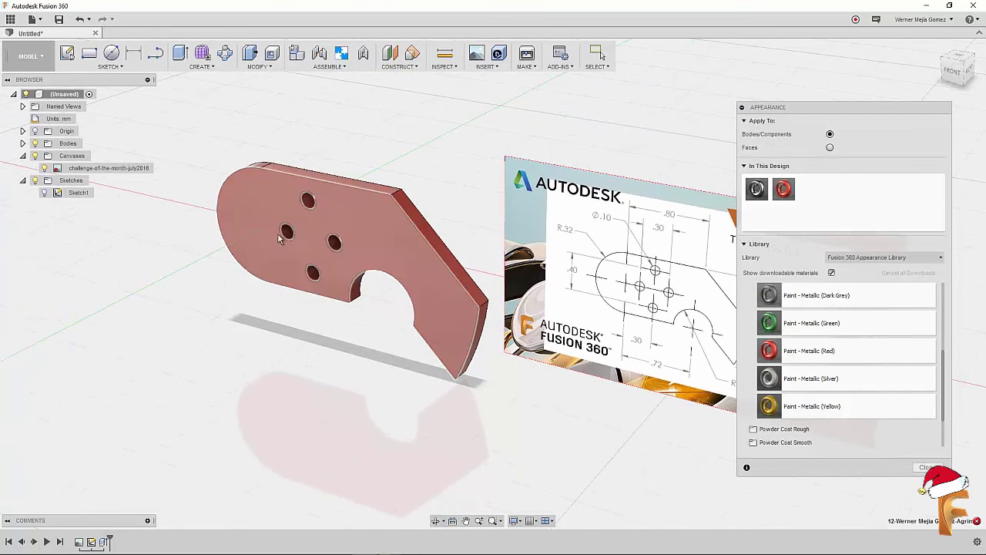
click(6, 55)
click(31, 114)
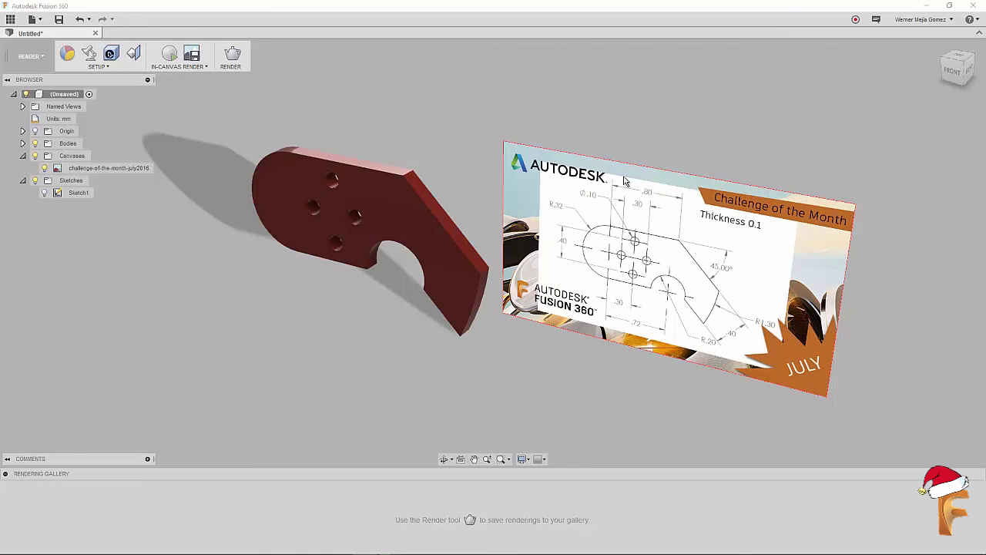
- Hide the reference canvas image and return to the Home view
scroll(612, 268, up, 2)
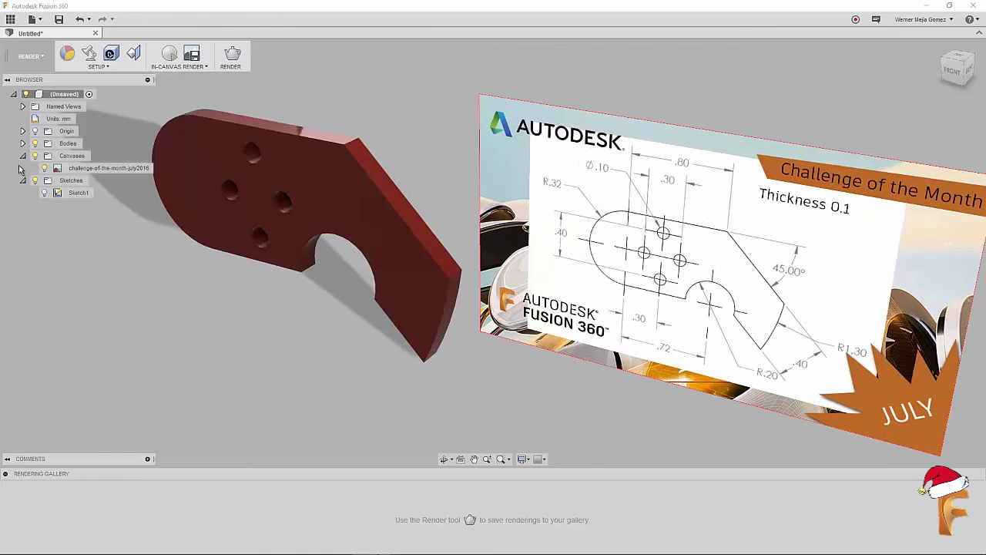
click(44, 168)
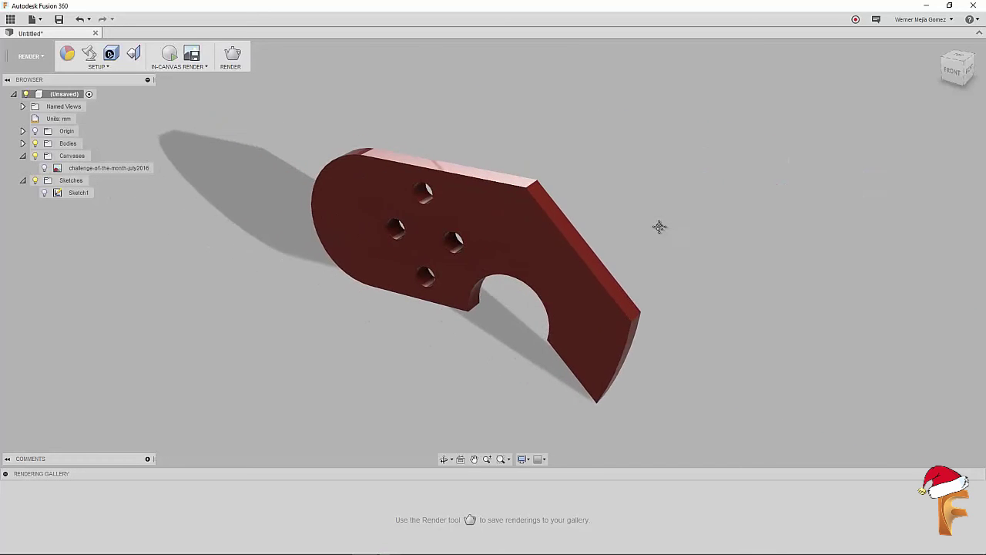
click(940, 48)
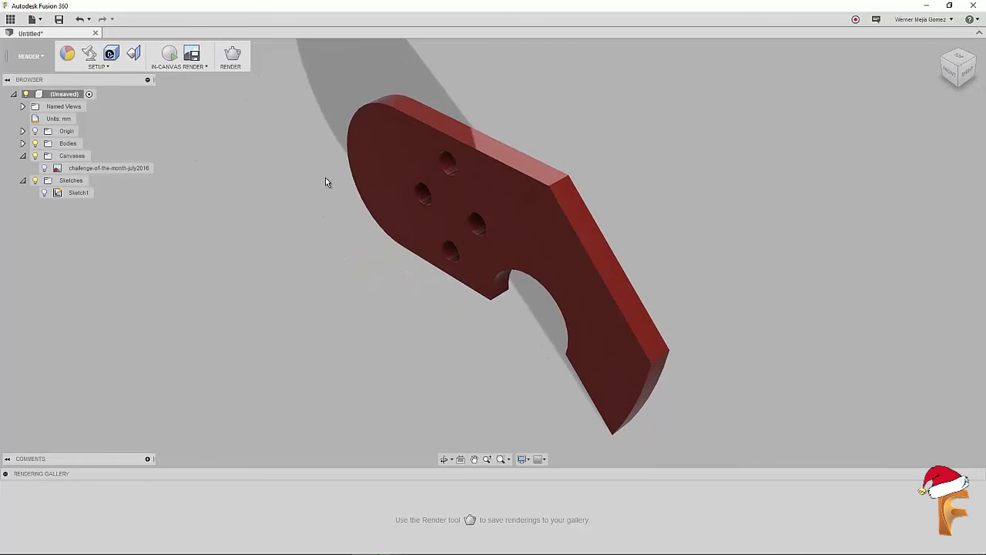
- In Scene Settings, use Rim Highlights, set Background to Environment, and enable Flatten Ground
click(90, 53)
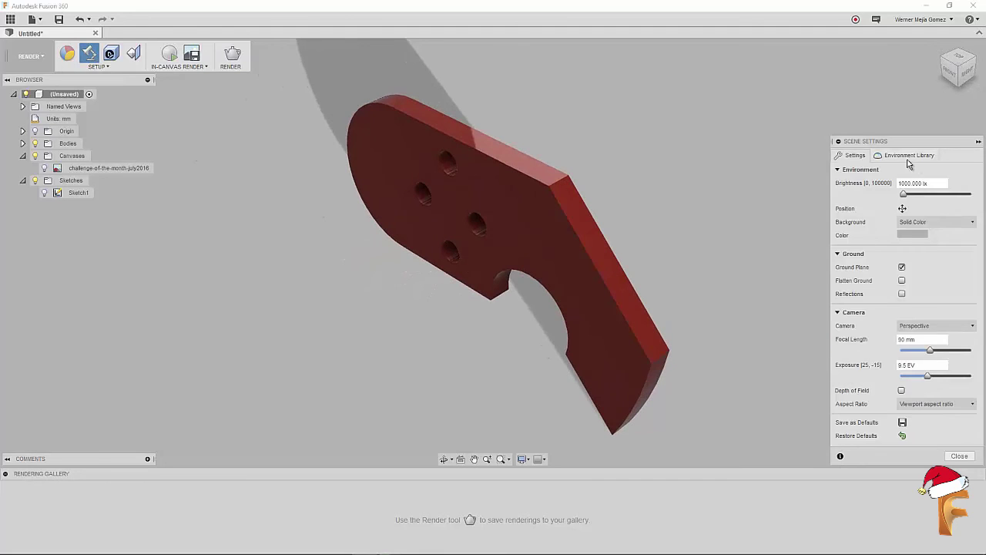
click(908, 157)
scroll(906, 340, down, 3)
scroll(906, 340, down, 2)
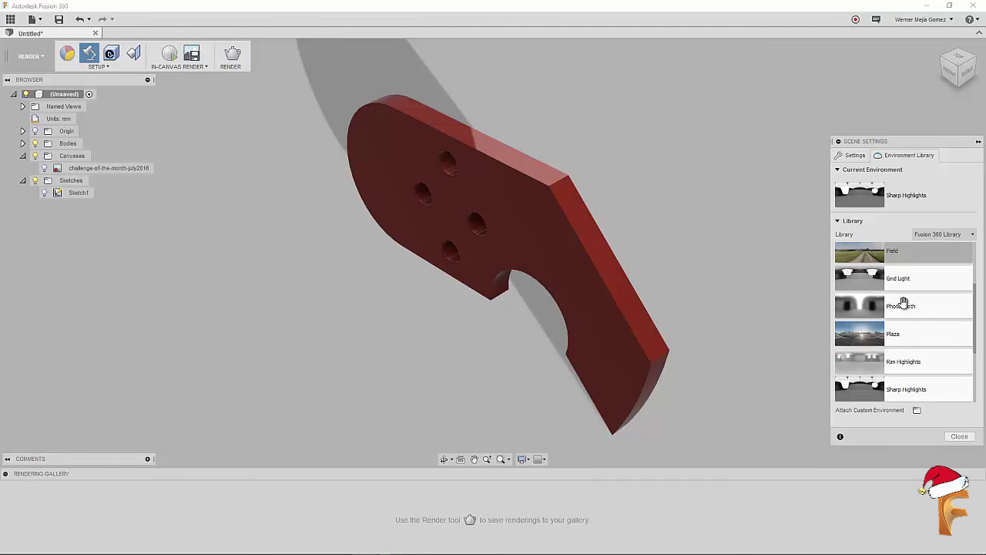
scroll(898, 360, down, 1)
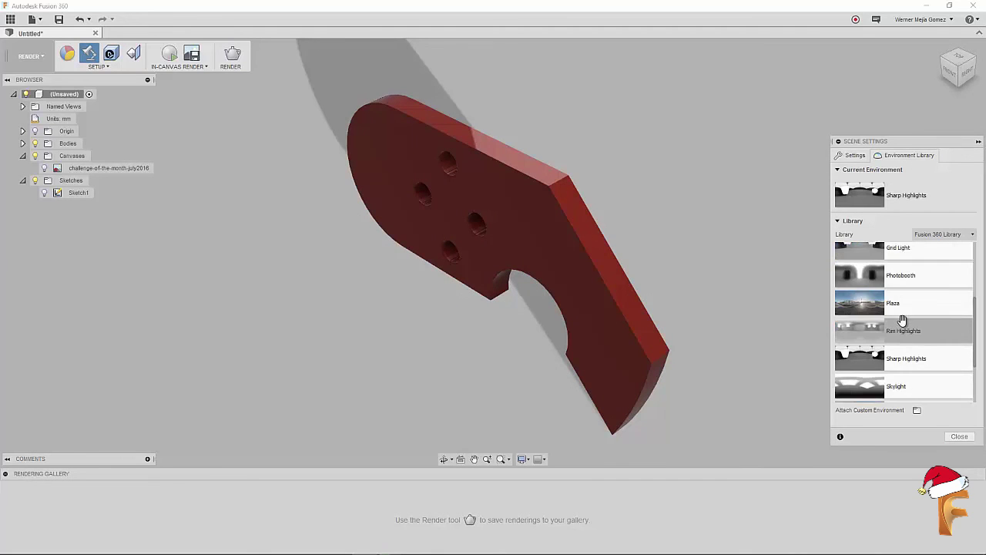
drag(903, 333, 831, 199)
click(849, 157)
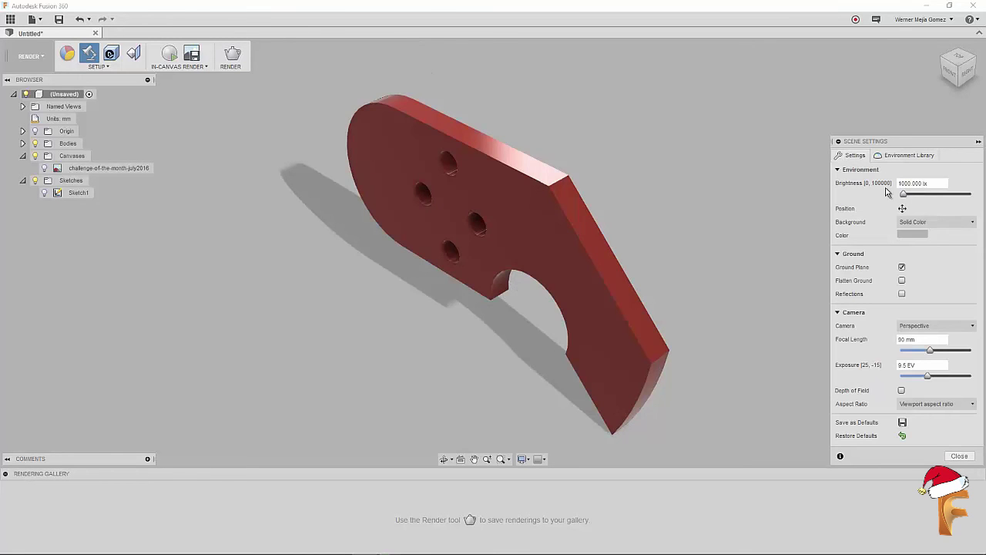
click(922, 223)
click(921, 243)
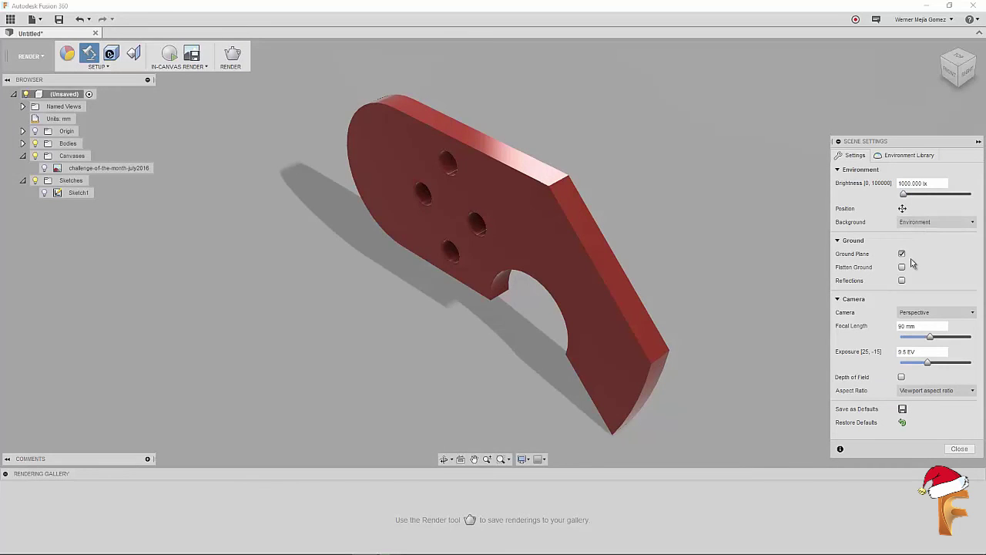
click(902, 267)
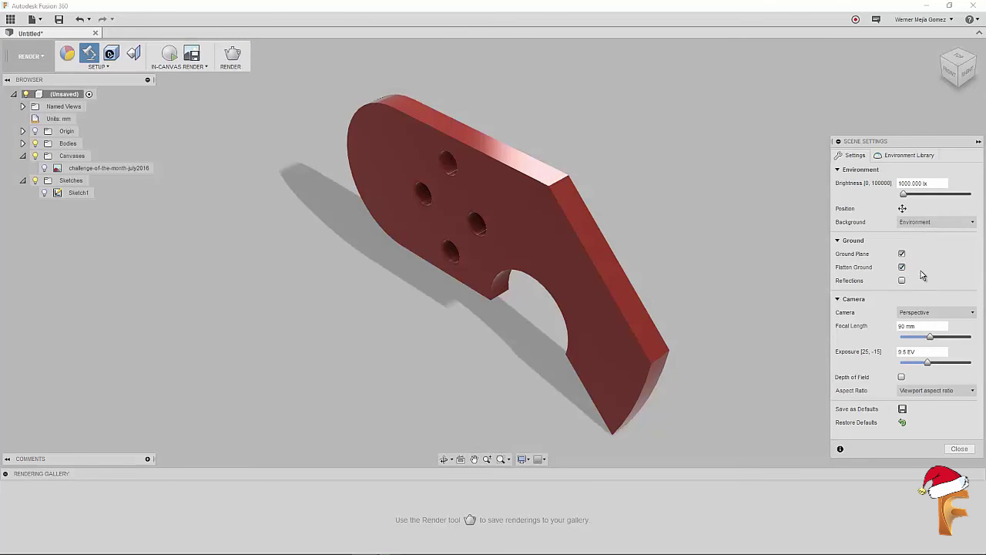
- Close scene settings and attempt a render, dismissing the save-first warning
click(959, 448)
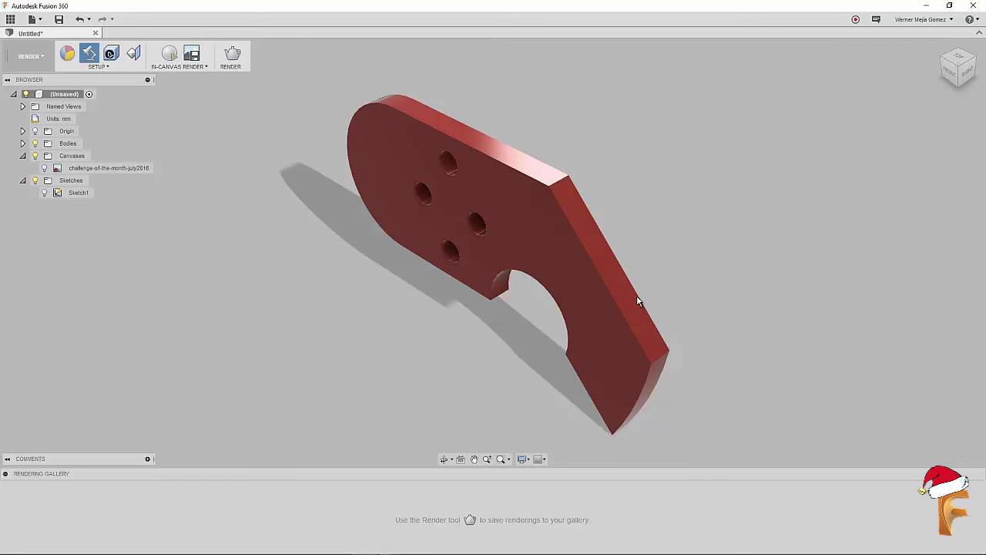
middle_drag(629, 286, 604, 277)
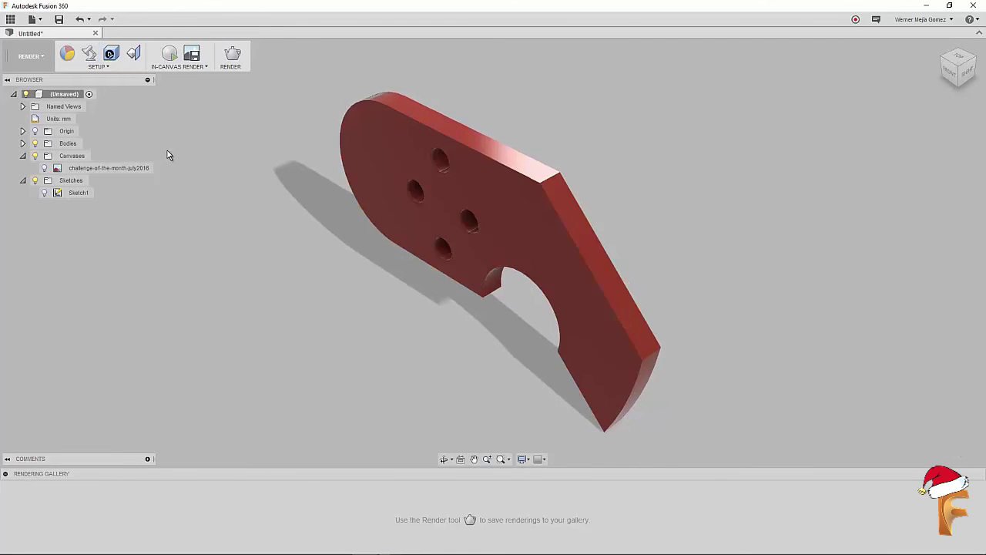
click(231, 54)
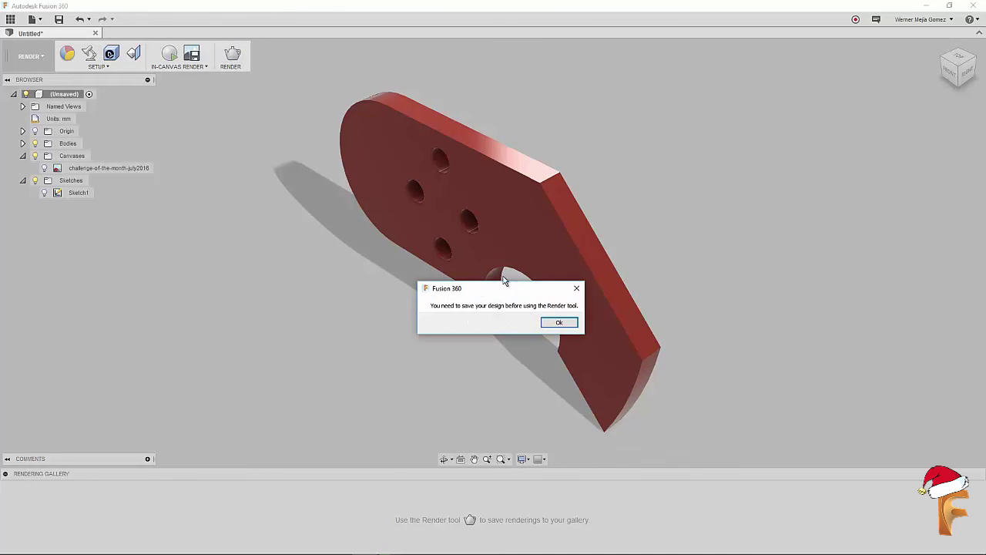
click(561, 322)
scroll(434, 285, up, 2)
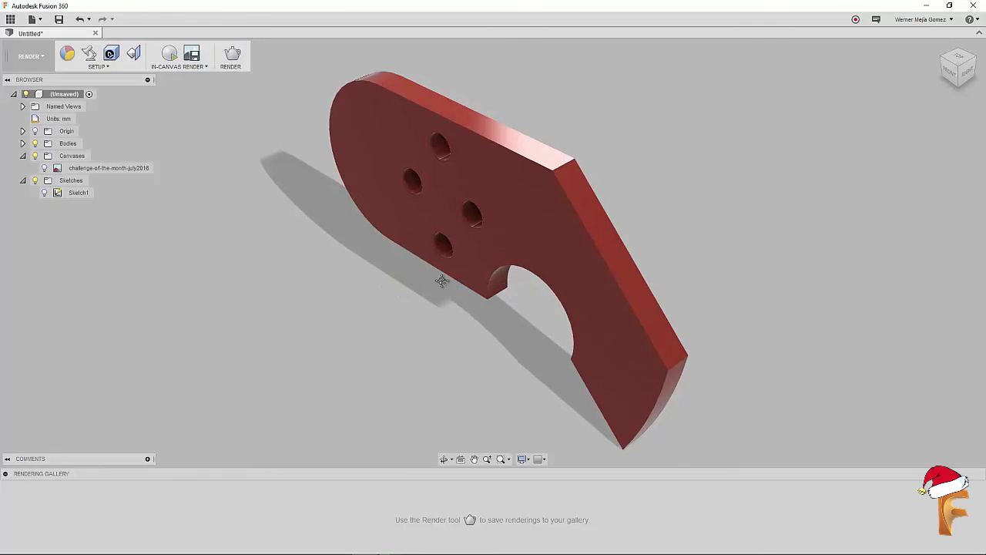
- Save the design as '06' plus author and company name in Fusion Filipinas-Venezuela > Videos Español
click(58, 19)
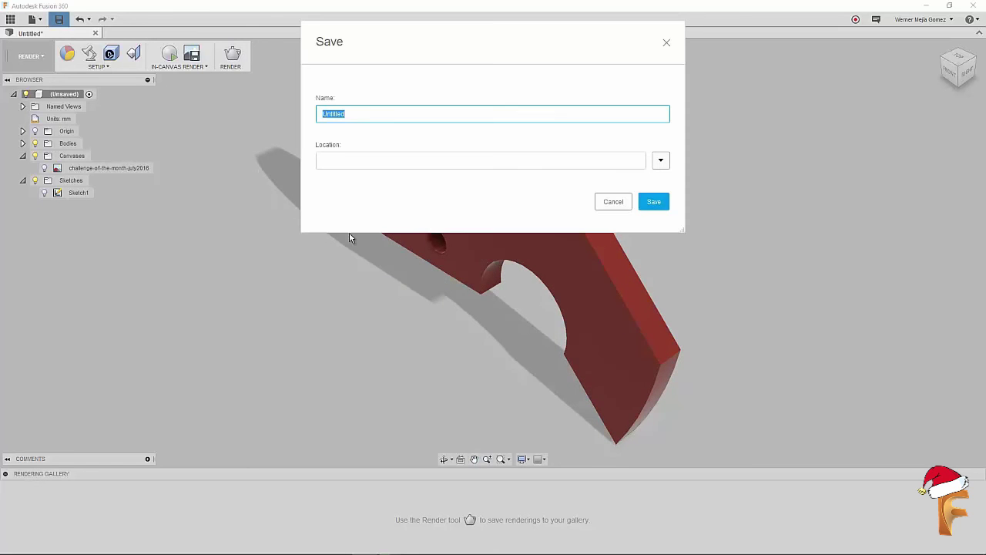
click(660, 161)
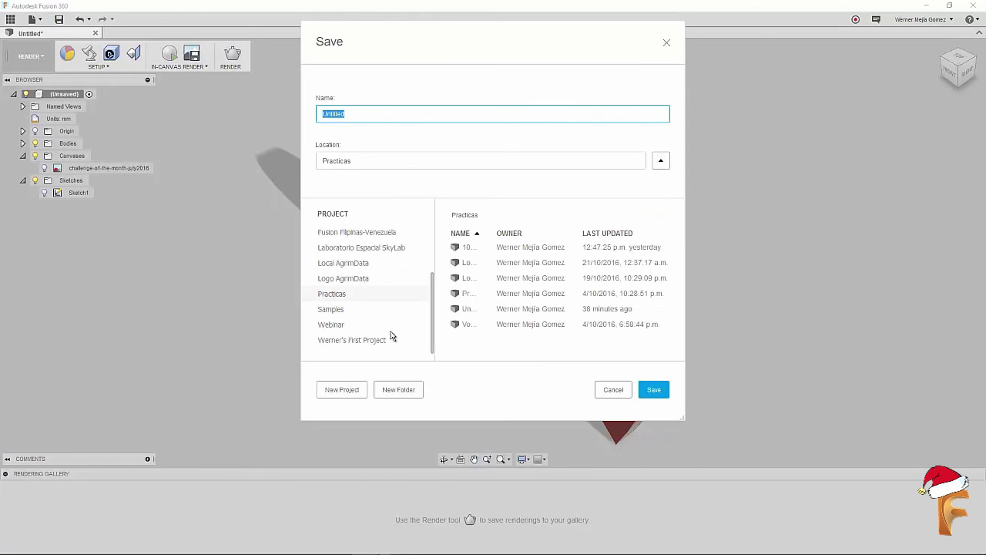
click(352, 234)
drag(683, 420, 746, 413)
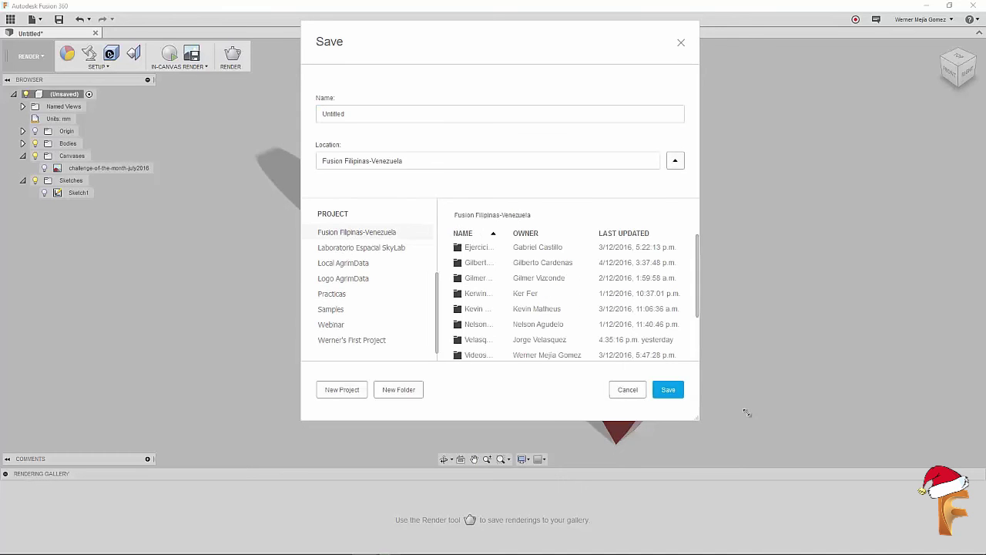
scroll(597, 331, down, 1)
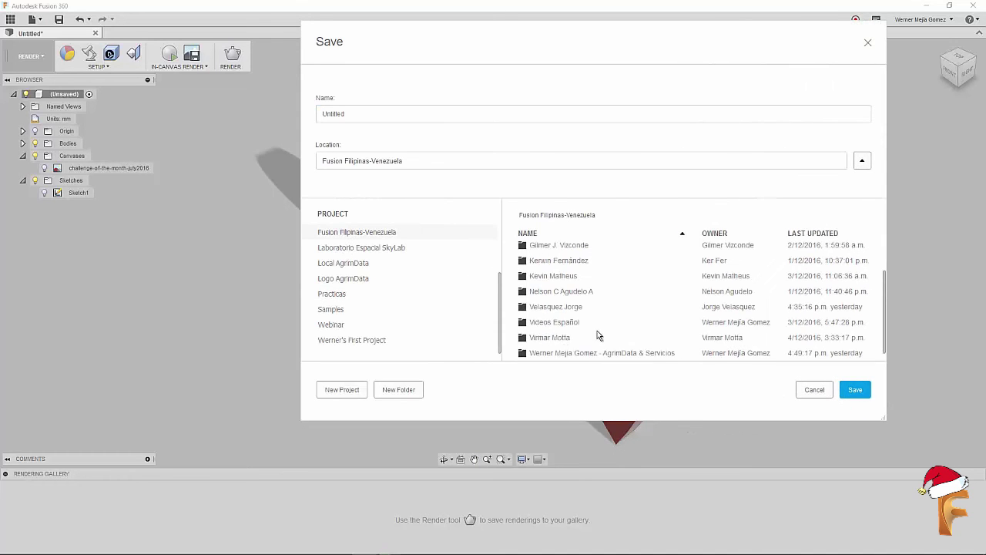
double_click(553, 323)
drag(385, 113, 303, 118)
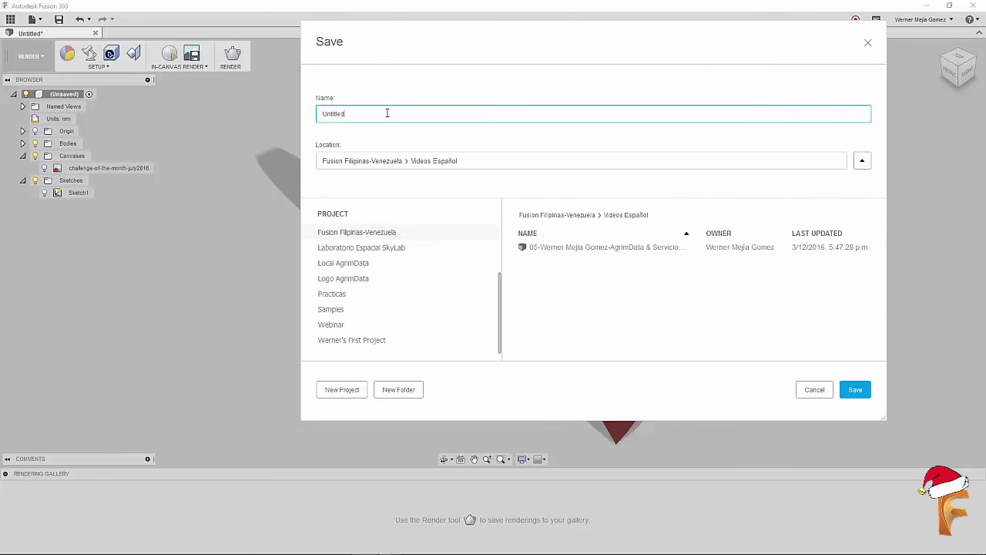
text(06)
text(wERNER)
key(BackSpace)
key(BackSpace)
key(BackSpace)
key(BackSpace)
key(BackSpace)
key(BackSpace)
text(Werner Mejia Gomez-)
text(AgrimData & Servicios, SRL)
click(851, 391)
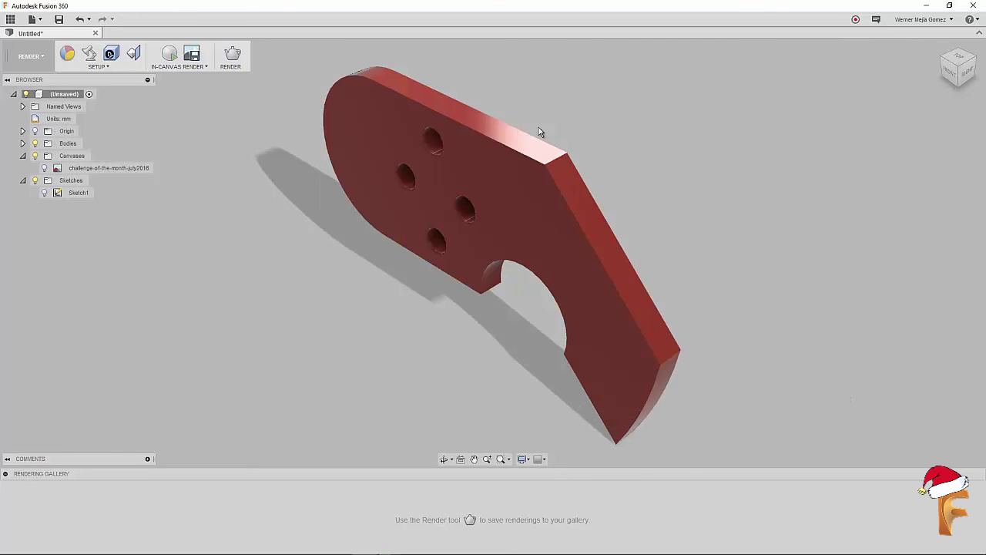
- Submit a Cloud Renderer job of the plate as a 1920×835 PNG
click(233, 60)
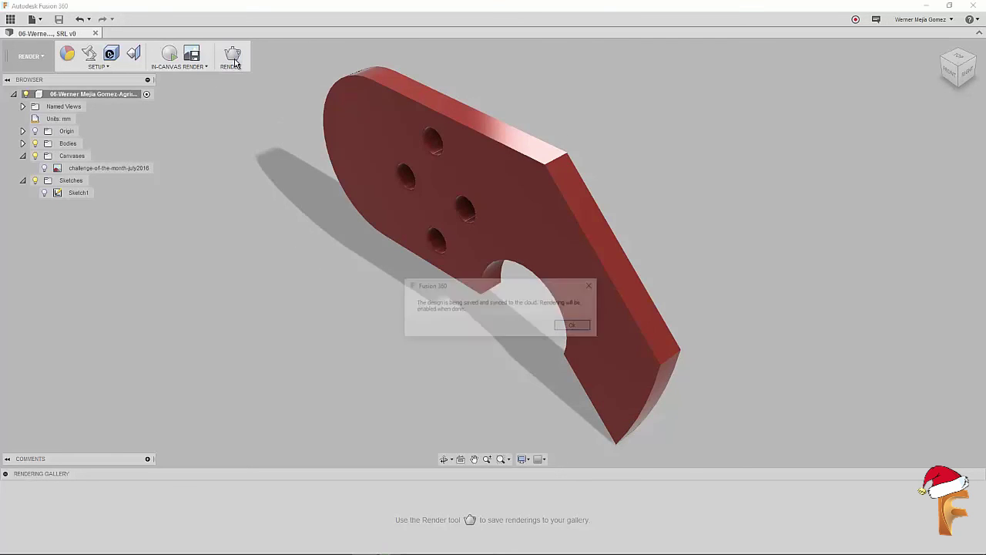
click(574, 326)
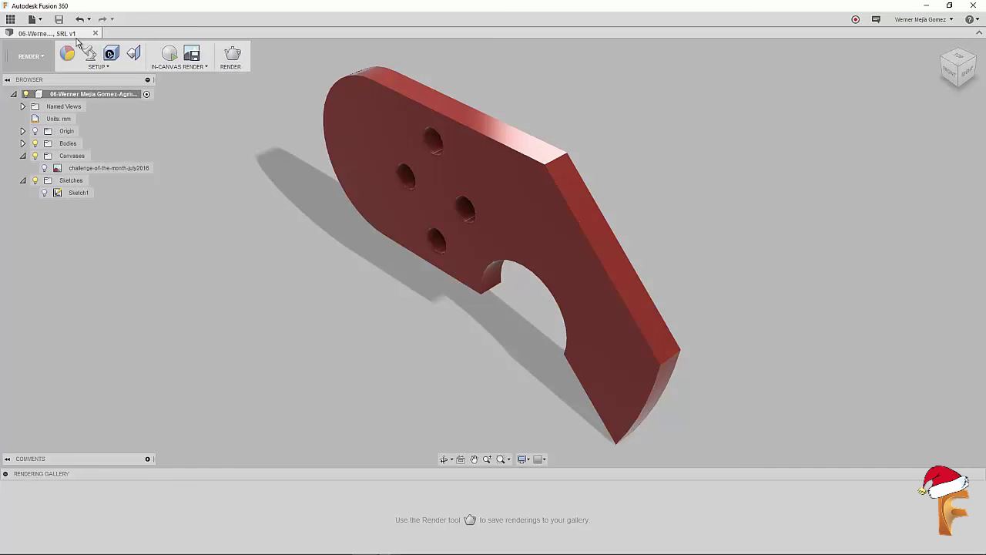
click(233, 56)
mouse_move(485, 176)
mouse_down()
mouse_move(754, 98)
mouse_move(819, 64)
mouse_up()
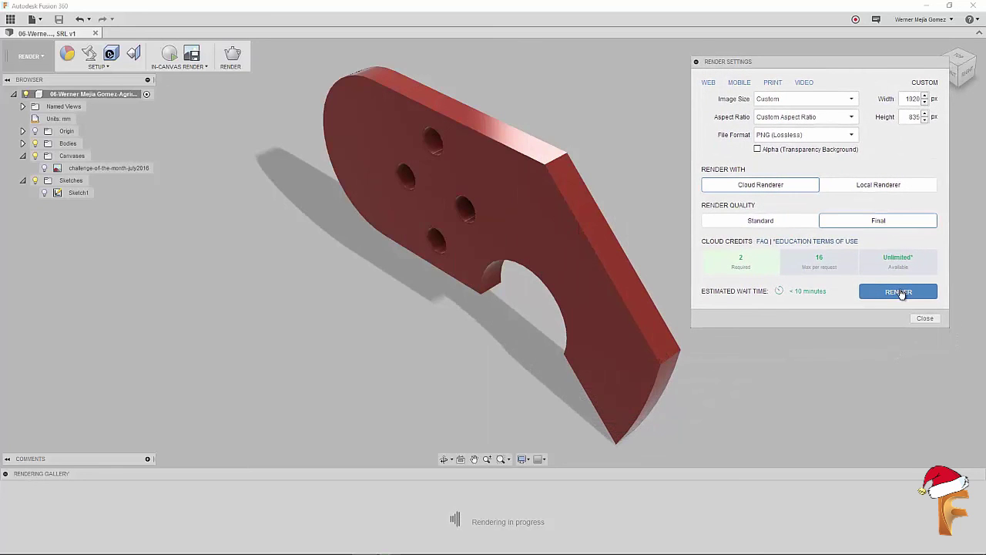
click(898, 293)
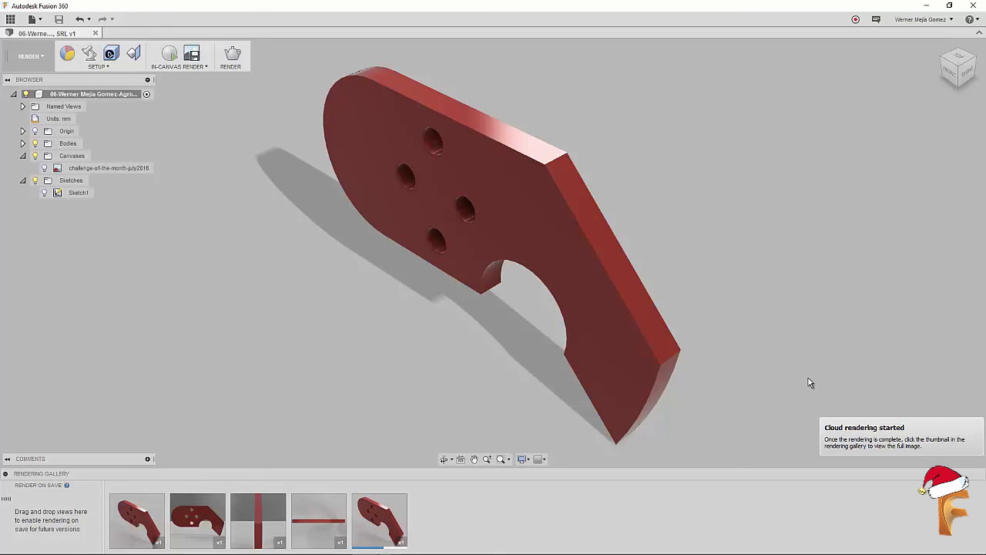
- Share the finished rendering to the Fusion 360 Gallery as a new project
click(135, 521)
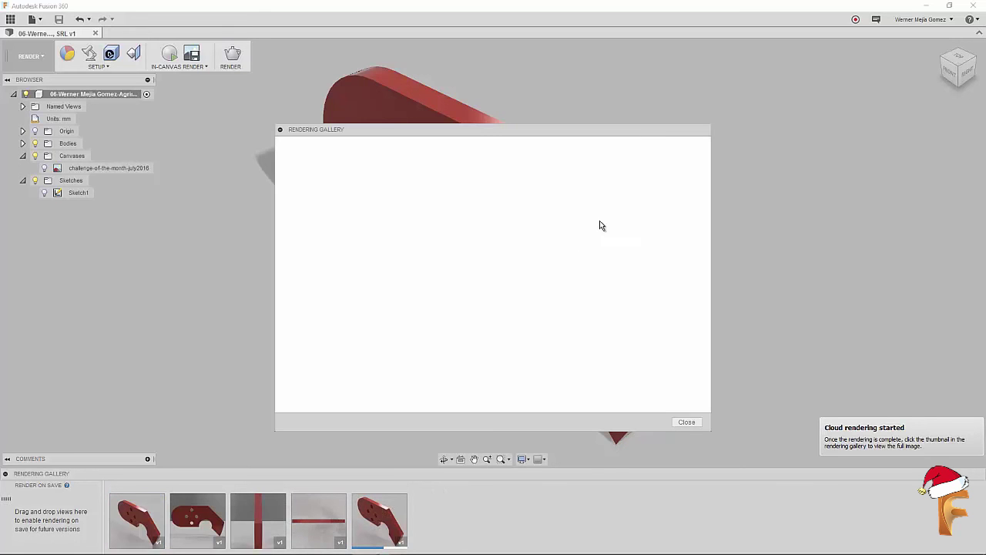
click(673, 149)
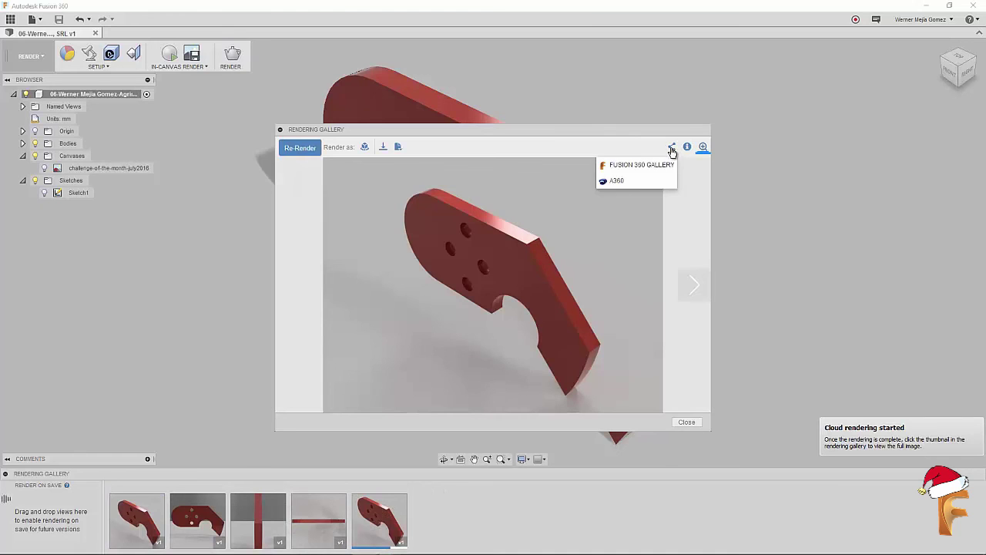
click(627, 165)
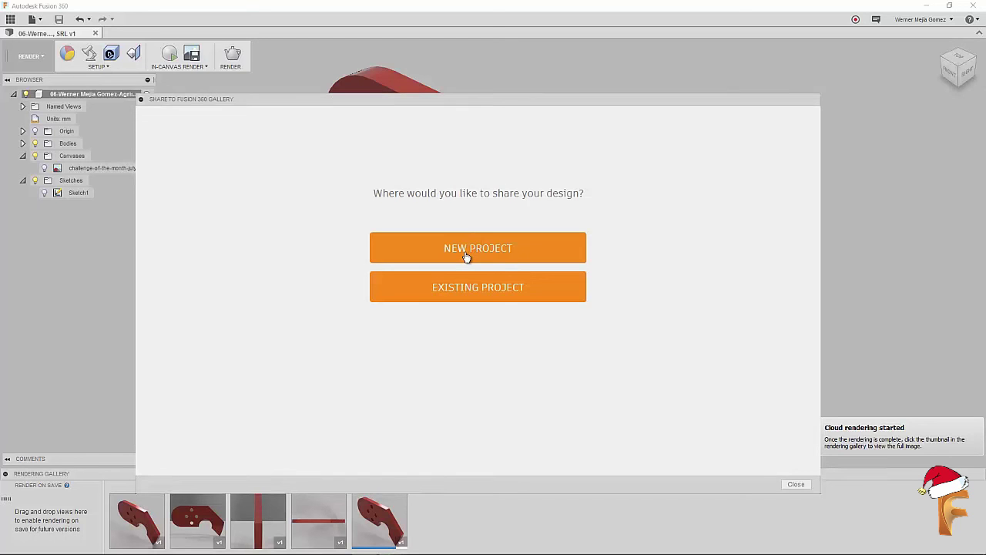
click(466, 257)
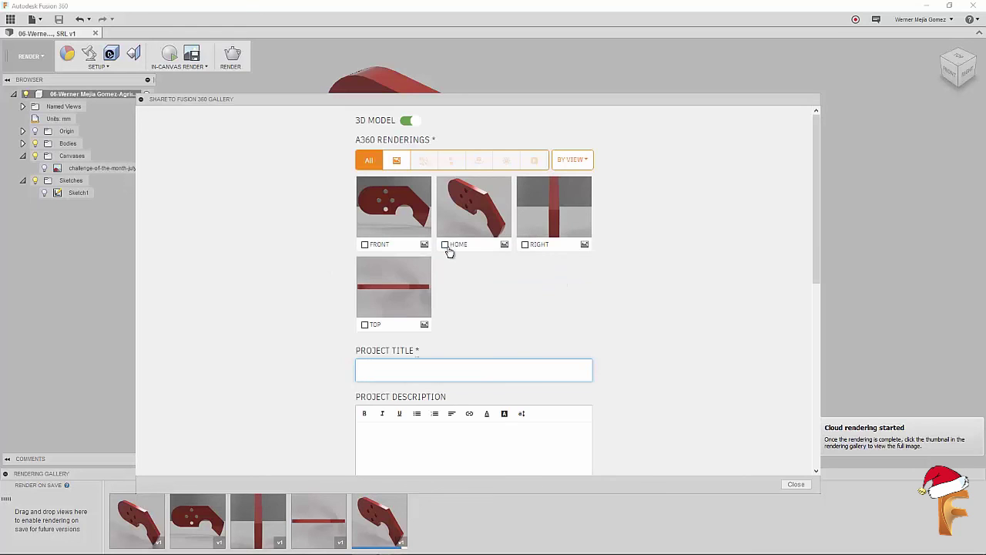
- Include the HOME (cover), RIGHT, FRONT and TOP renderings and enter the project title
click(444, 244)
click(524, 244)
click(365, 244)
click(364, 324)
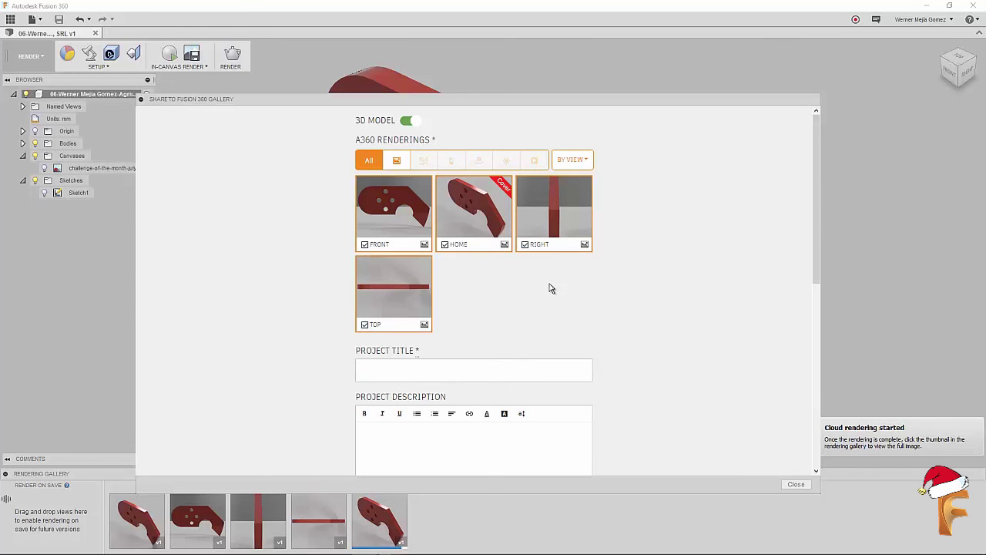
click(455, 372)
text(06-We)
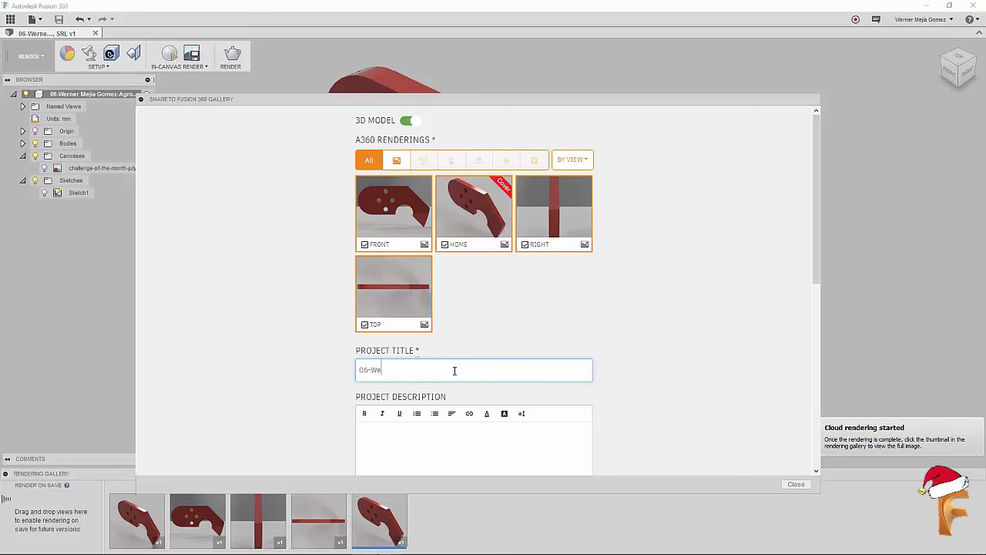
text(rner Mejia G)
text(omez-AgrimData & Servicios, SRL)
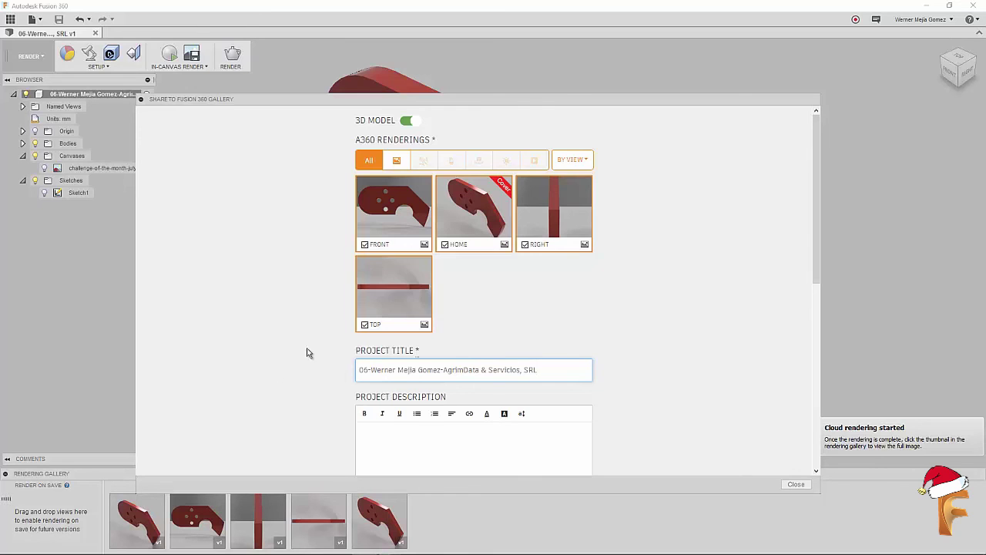
- Enter the project description 'Monthly Challenge July'
scroll(399, 293, down, 1)
click(440, 394)
text(Monthly Challenge July)
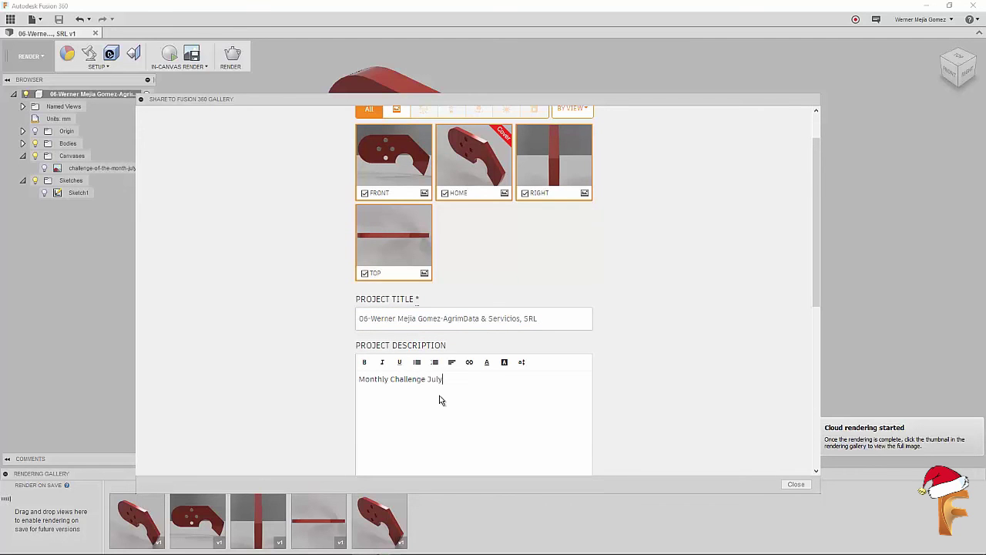
scroll(701, 269, down, 2)
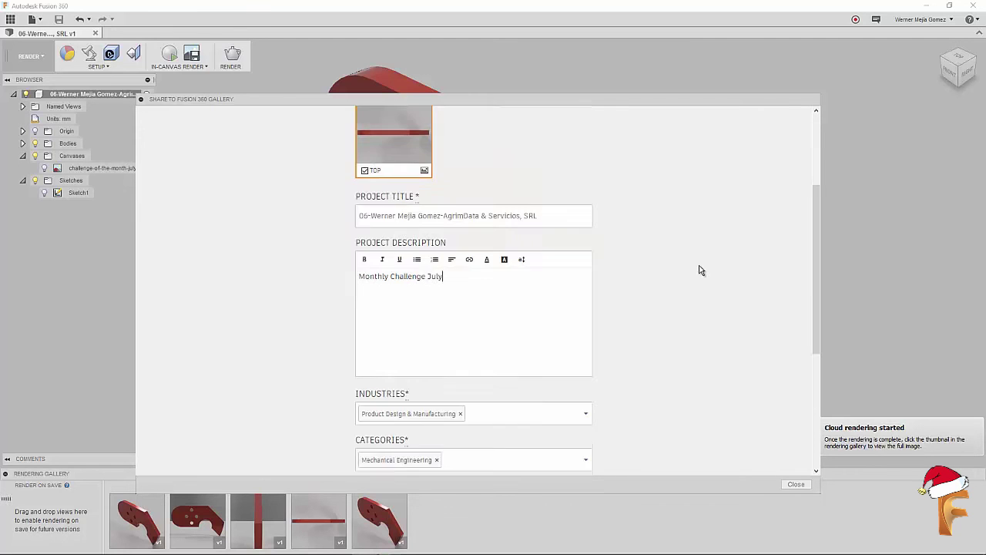
scroll(540, 321, down, 3)
scroll(477, 339, down, 2)
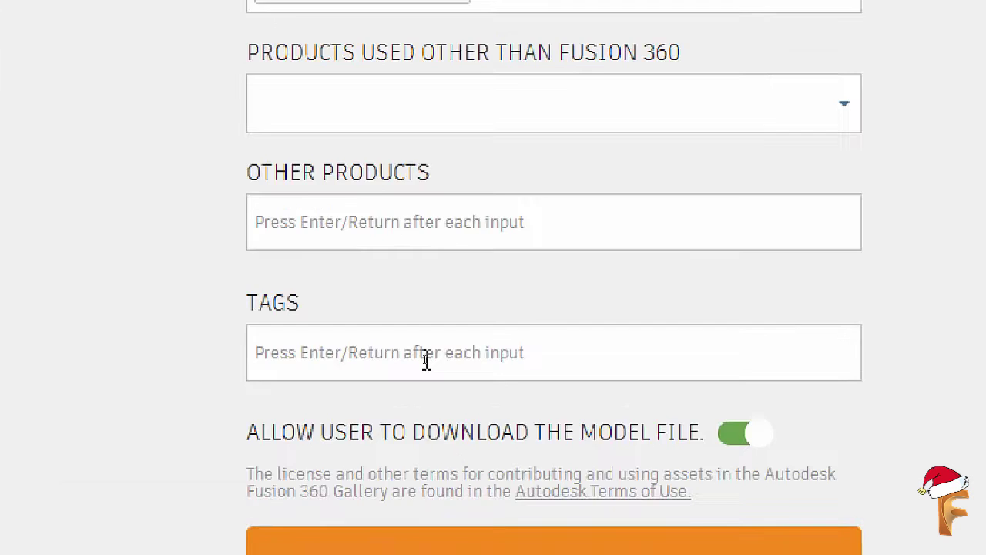
- Add the tags Phillipines, Autodesk StudentExpert and StudentExpert
text(Phillipines)
key(Return)
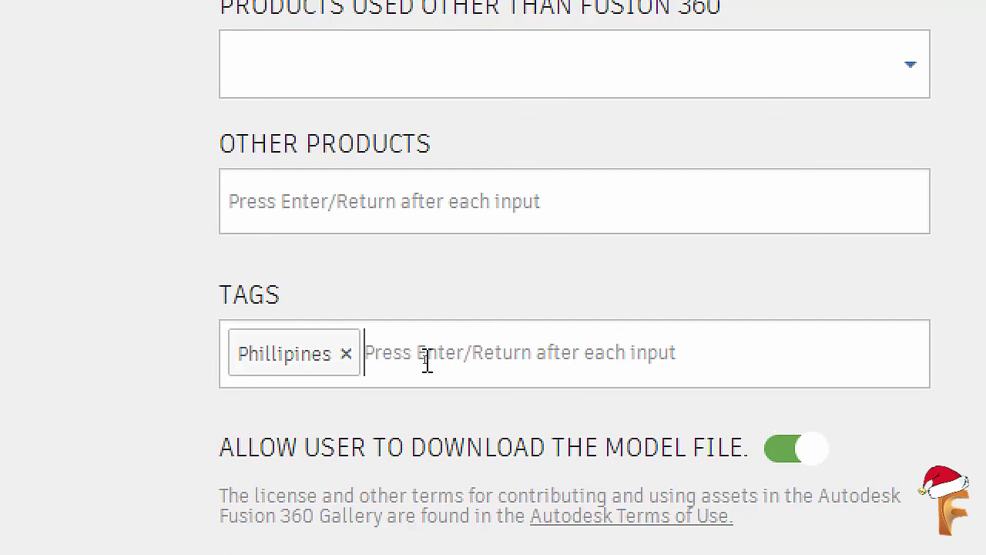
text(Autodesk StudentExpert)
key(Return)
text(Student)
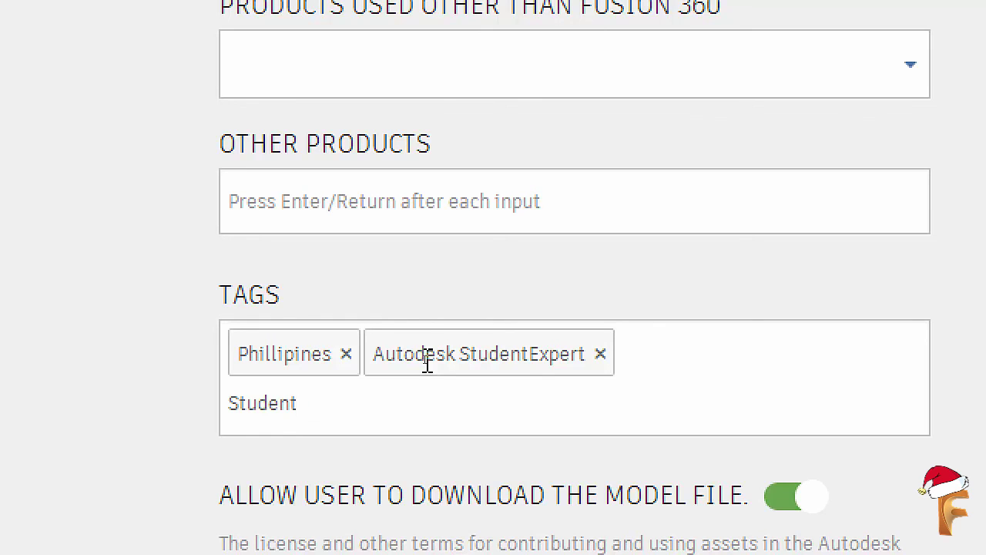
text(Expert)
key(Return)
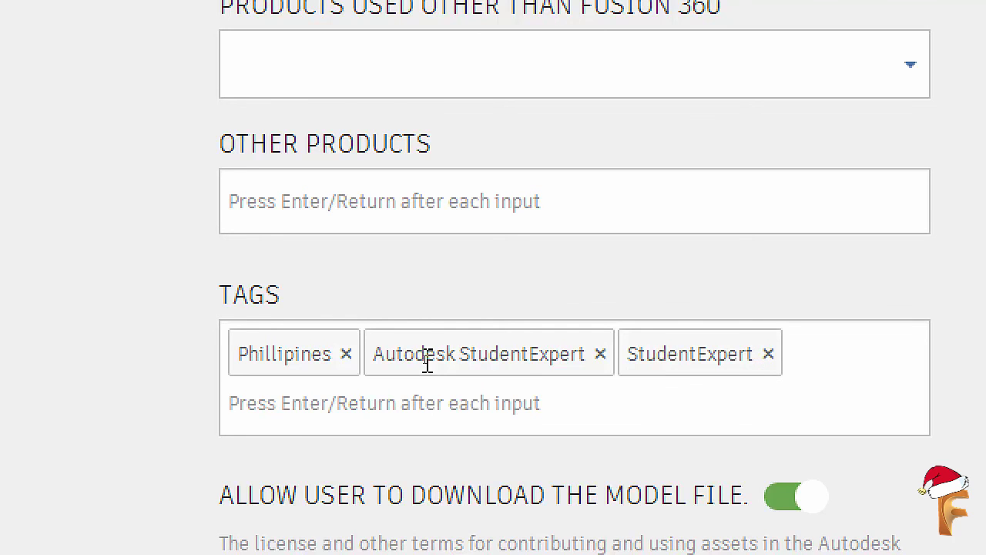
- Add the tags MonthlyChallenge, Fusion 360 and AgrimData
text(Monthly)
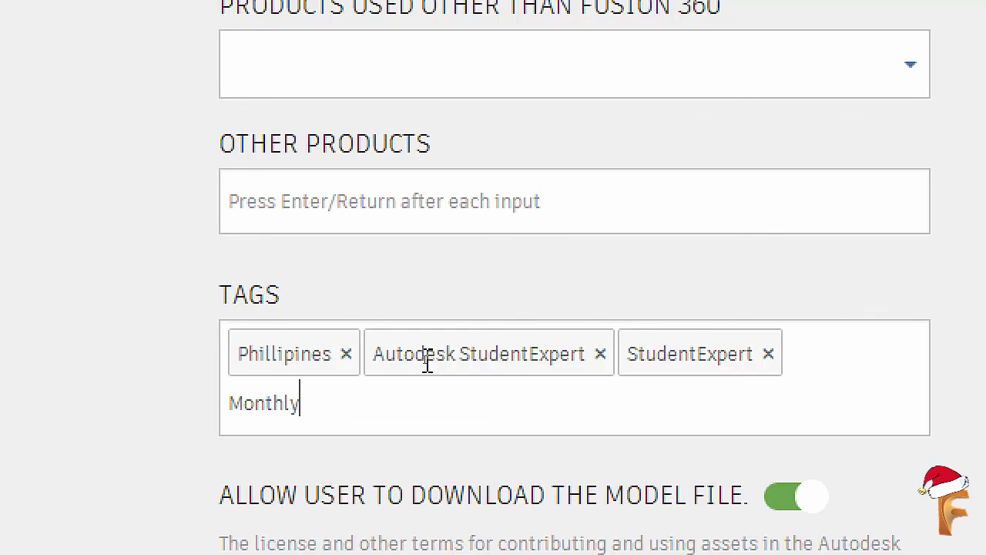
text(Challenge)
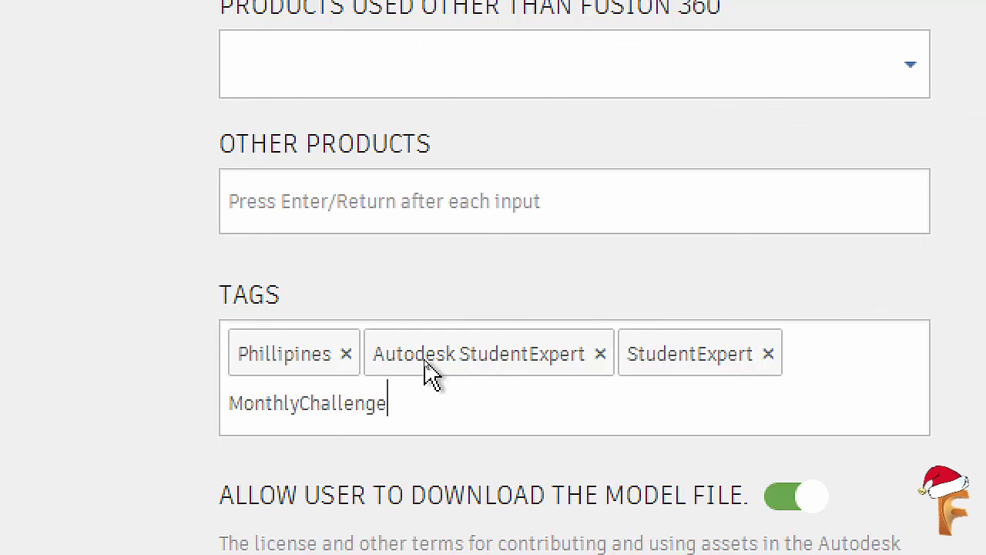
key(Return)
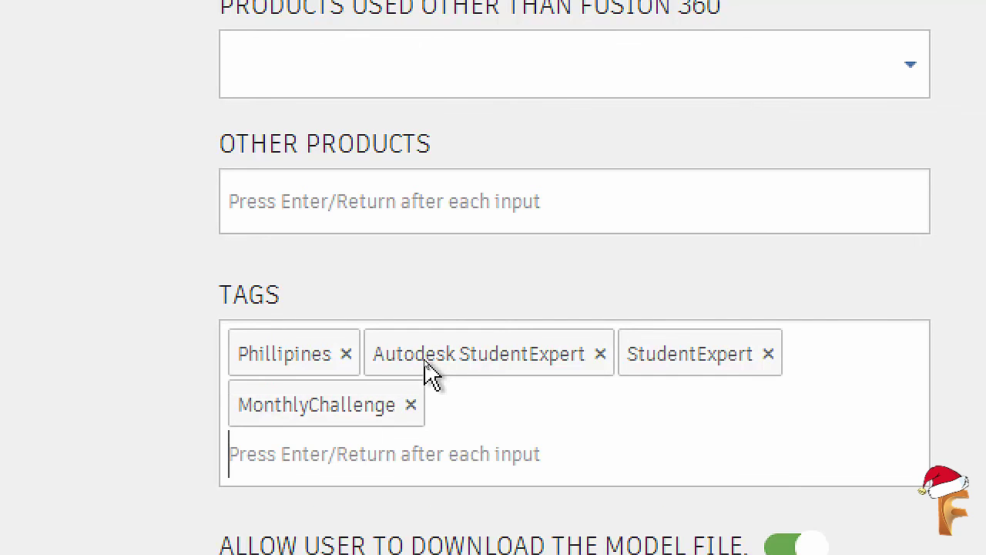
text(Fuise)
key(BackSpace)
key(BackSpace)
key(BackSpace)
text(sion 360)
key(Return)
text(AgrimData)
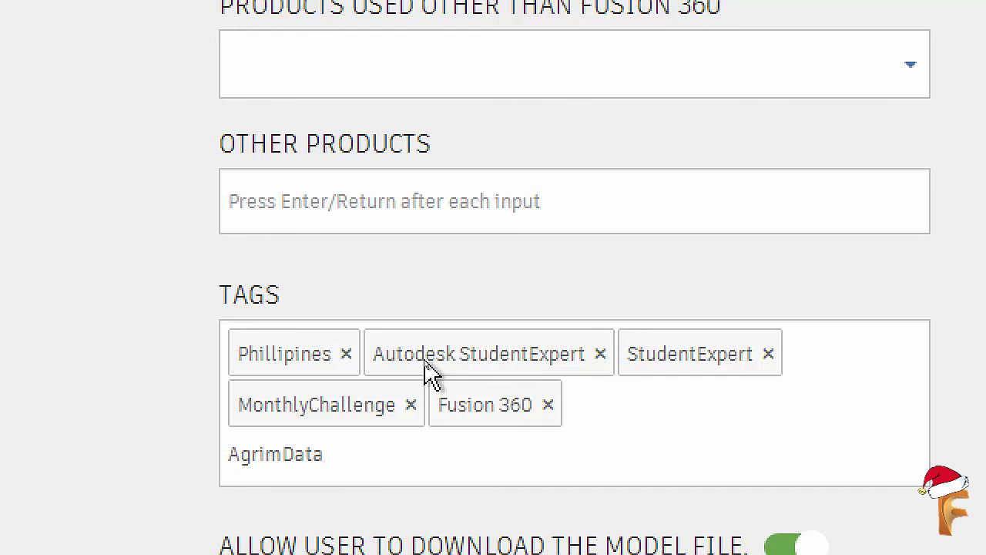
key(Return)
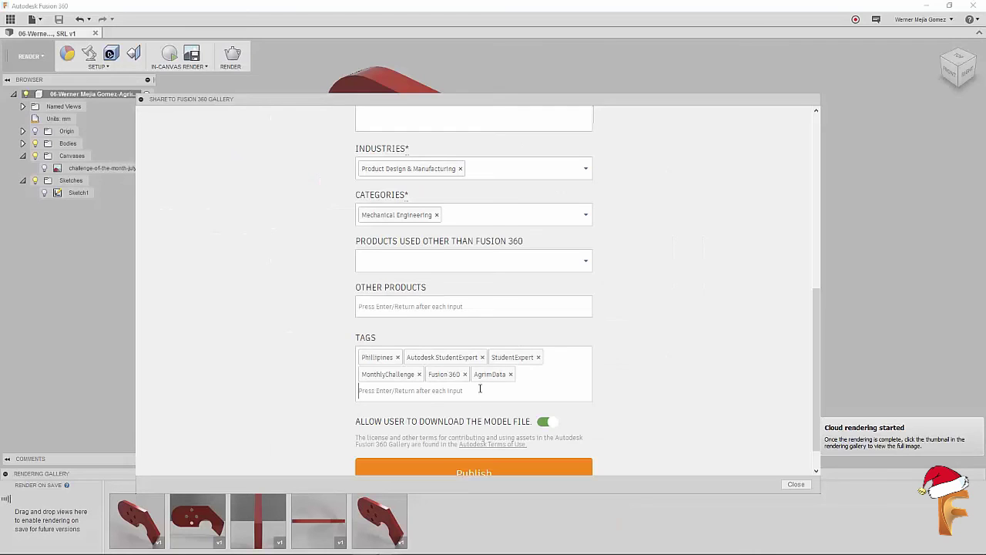
- Publish the project to the gallery and close the success confirmation
scroll(479, 389, down, 1)
click(469, 440)
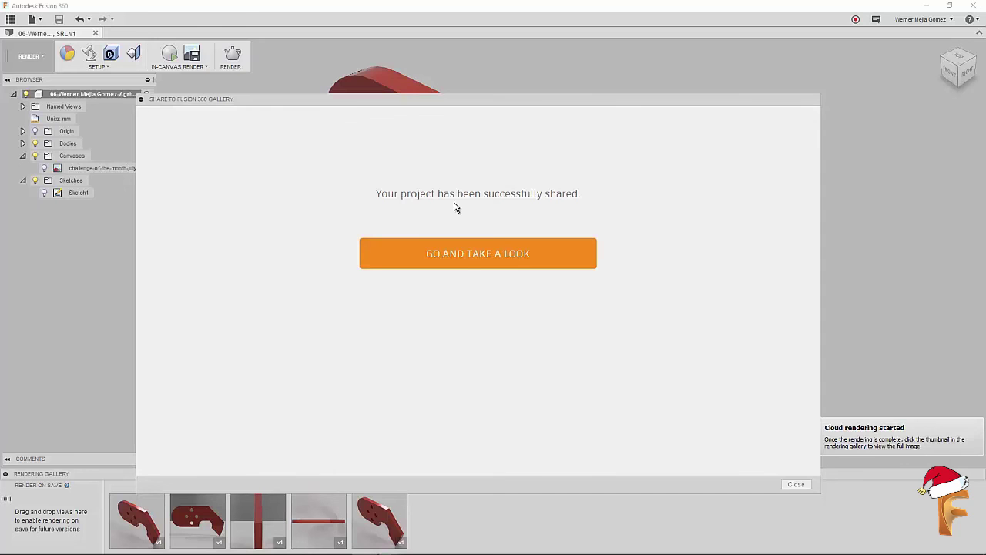
click(469, 254)
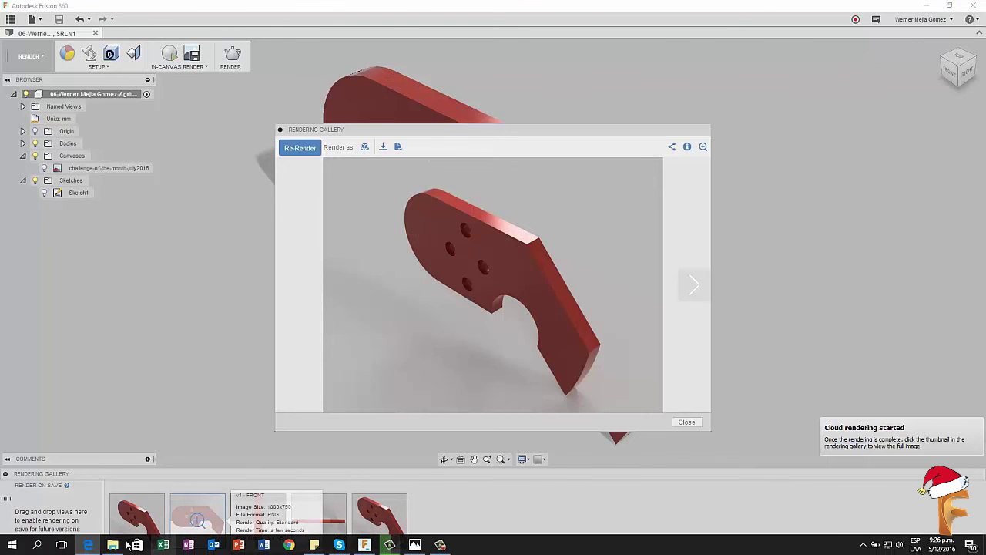
- Switch to the Edge browser to view the shared project page on gallery.autodesk.com
click(90, 545)
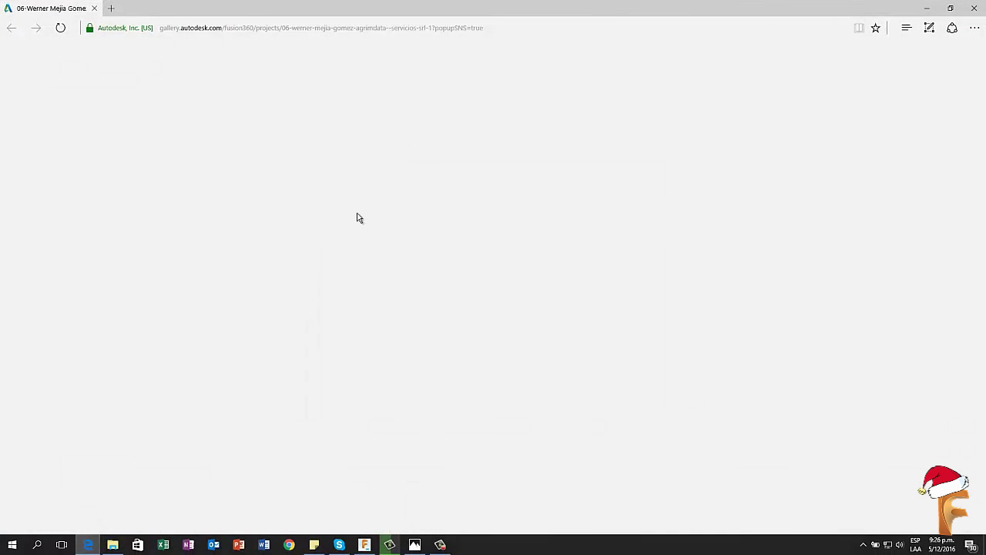